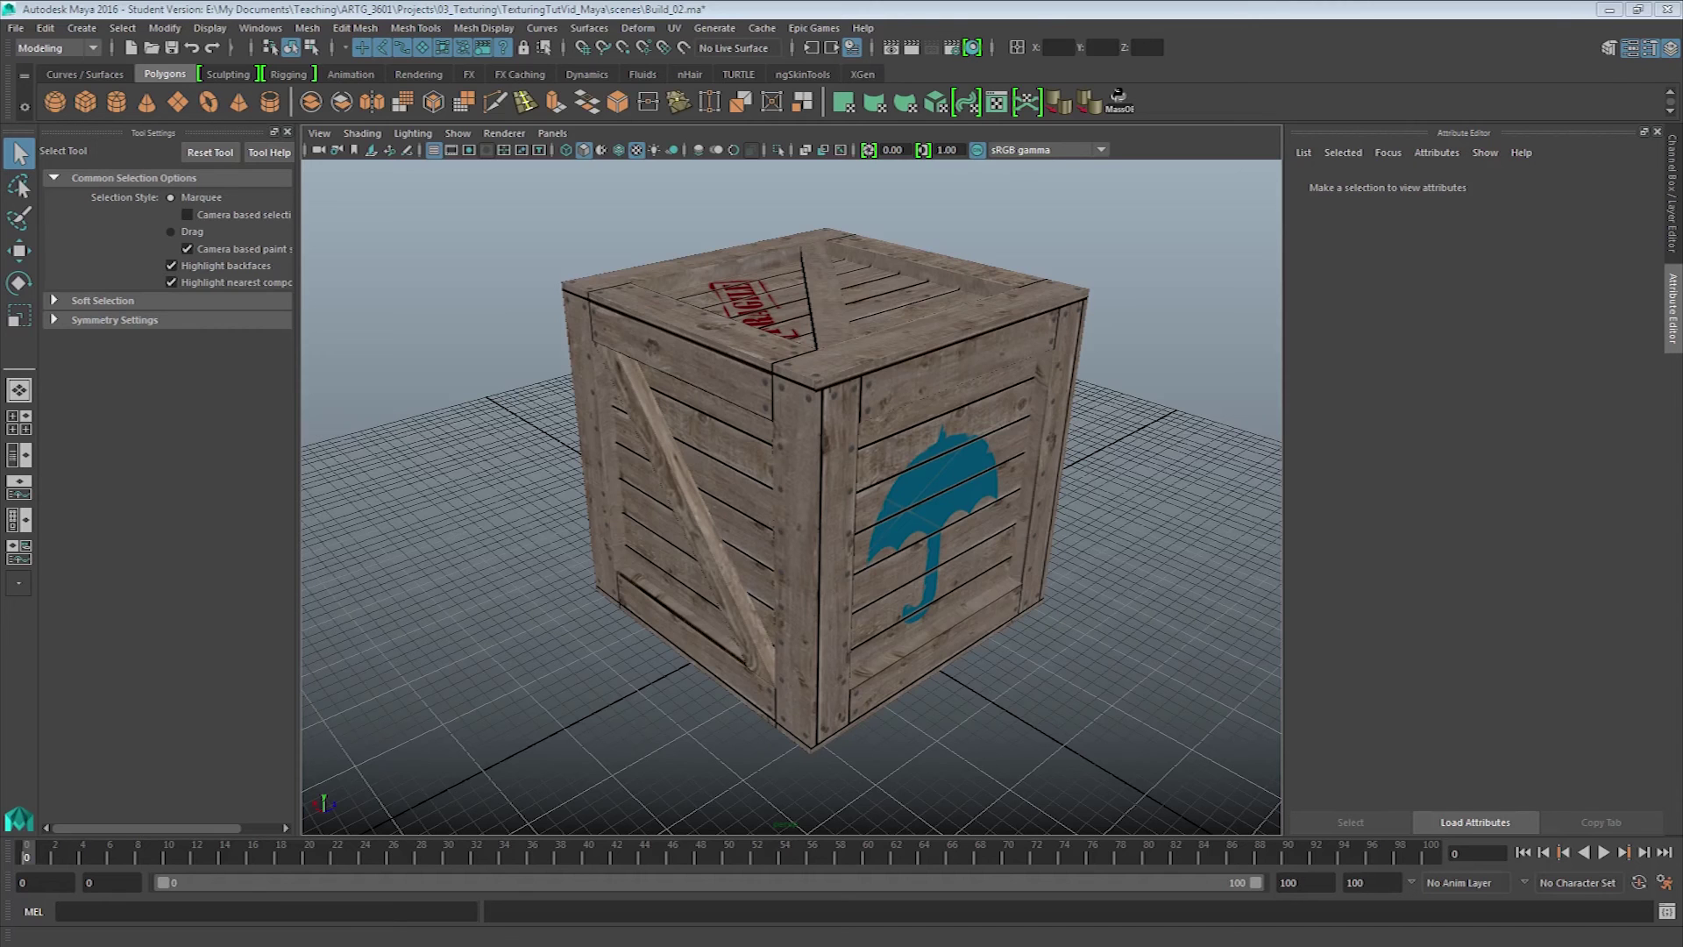
Lower Crate_MAT's specular colour from white to near black, then orbit closer to check the matte crate.
{"action": "left_click_drag", "start_coordinate": [639, 432], "coordinate": [548, 412]}
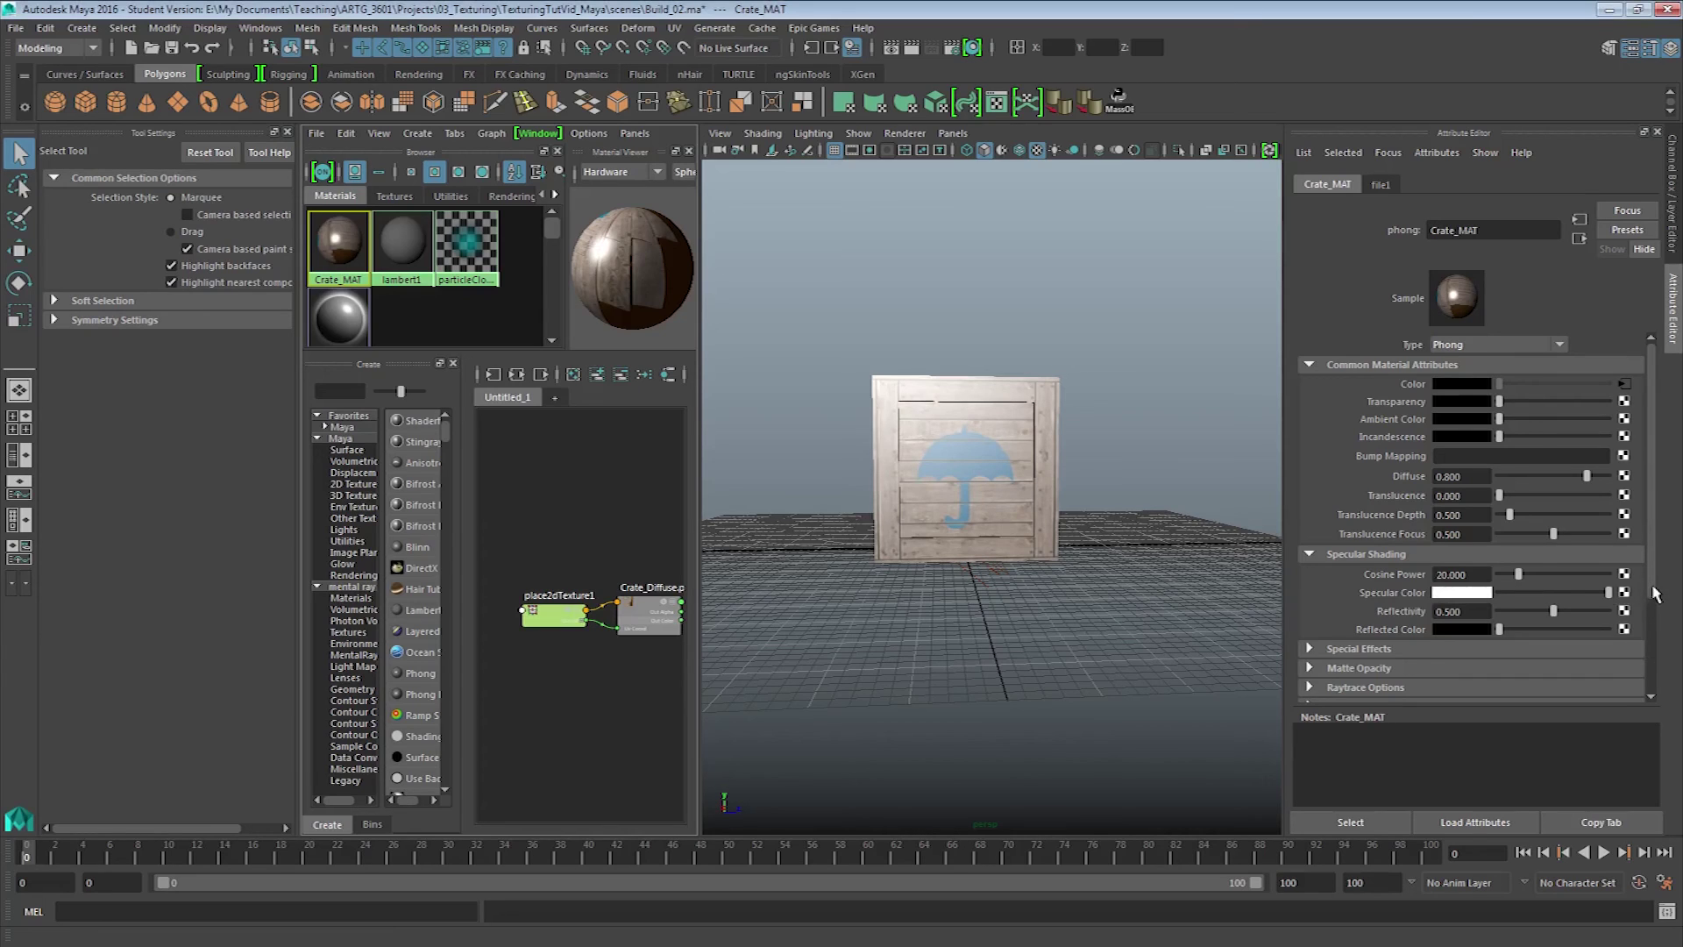
{"action": "left_click_drag", "start_coordinate": [1655, 593], "coordinate": [1498, 593]}
{"action": "left_click_drag", "start_coordinate": [933, 484], "coordinate": [1149, 491]}
{"action": "scroll", "coordinate": [934, 483], "scroll_direction": "up", "scroll_amount": 5}
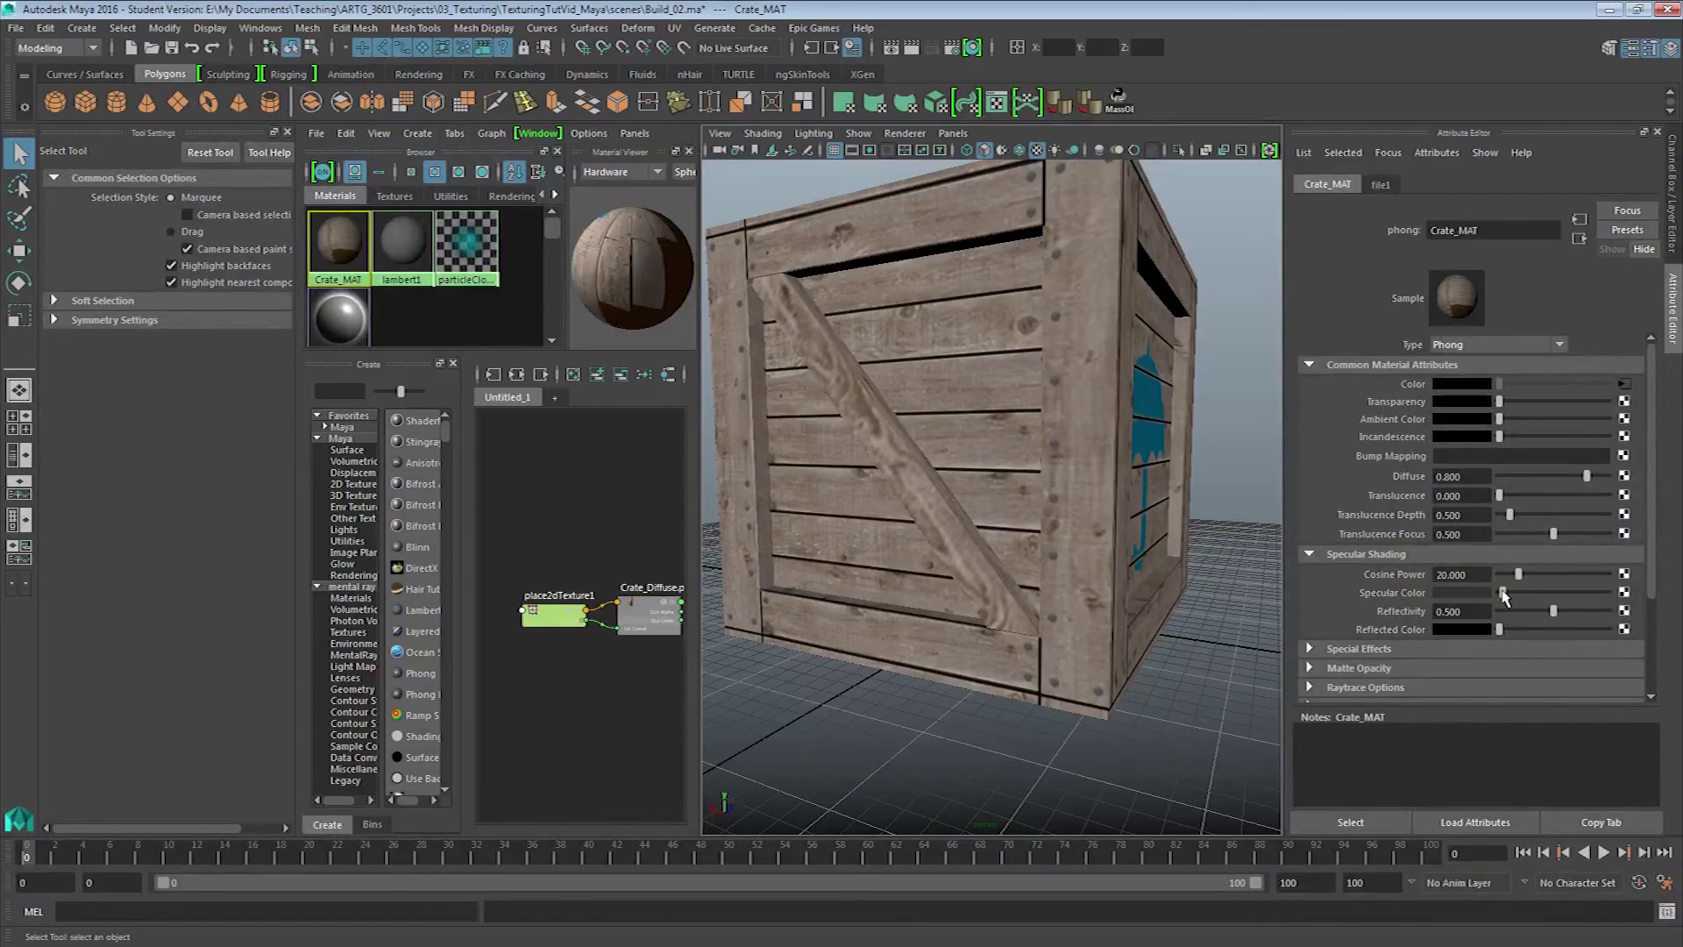
Raise the specular colour to light grey and view the crate face-on to compare highlights.
{"action": "left_click_drag", "start_coordinate": [1502, 595], "coordinate": [1556, 594]}
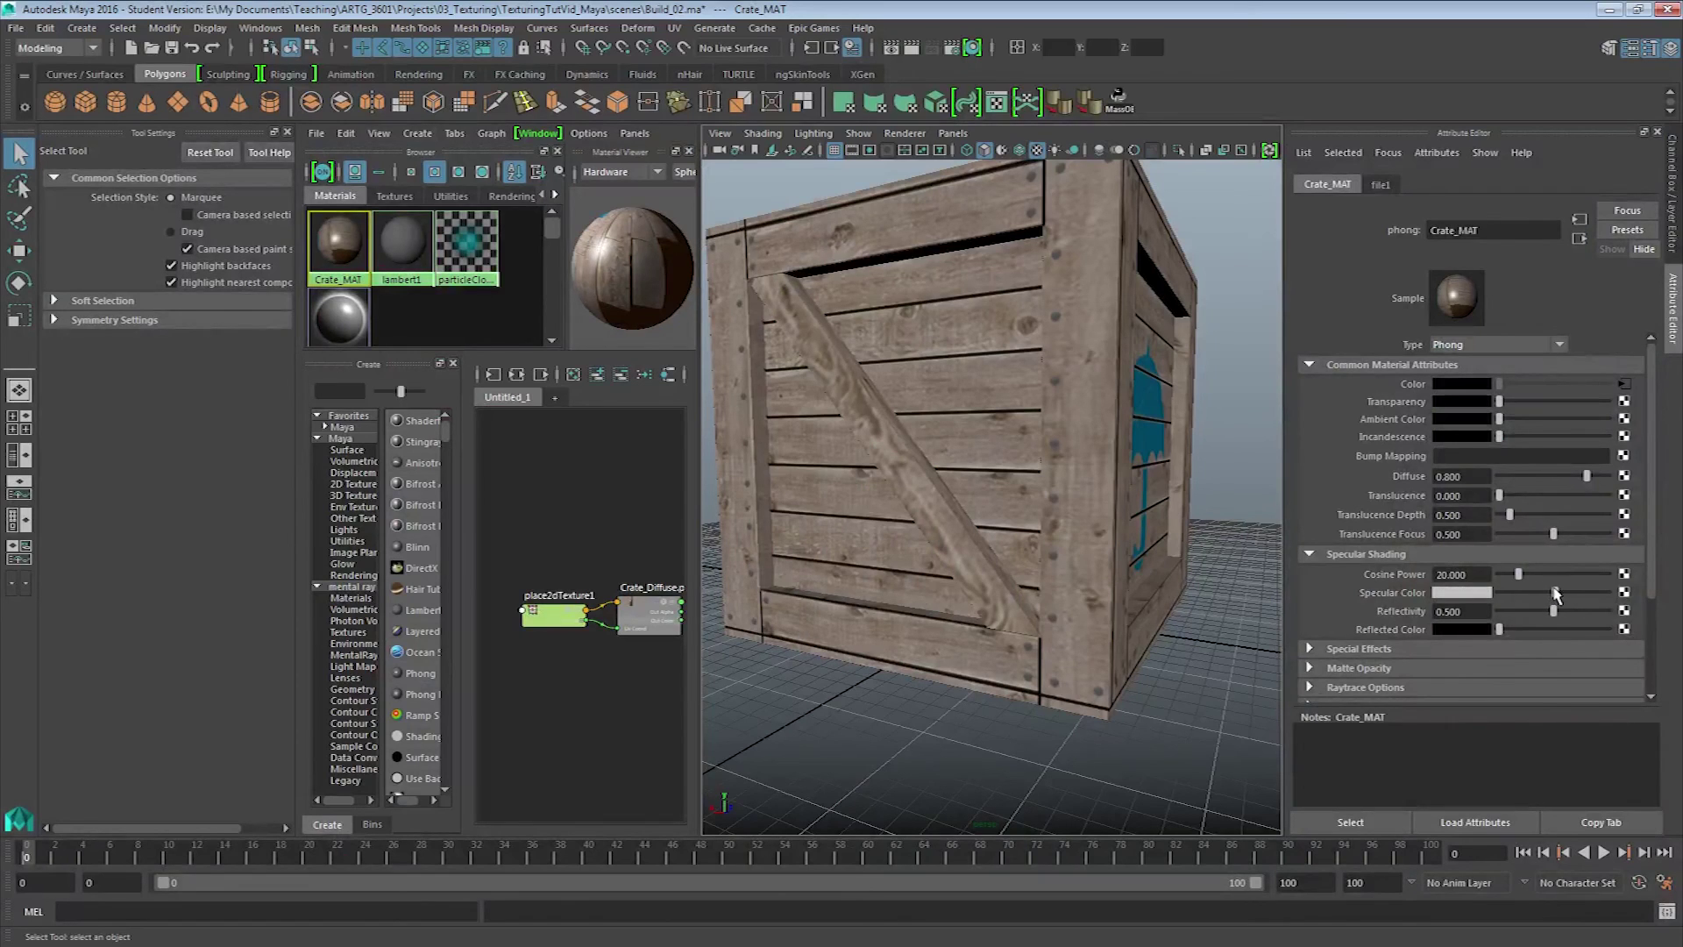
{"action": "left_click_drag", "start_coordinate": [1077, 569], "coordinate": [1127, 568], "text": "alt"}
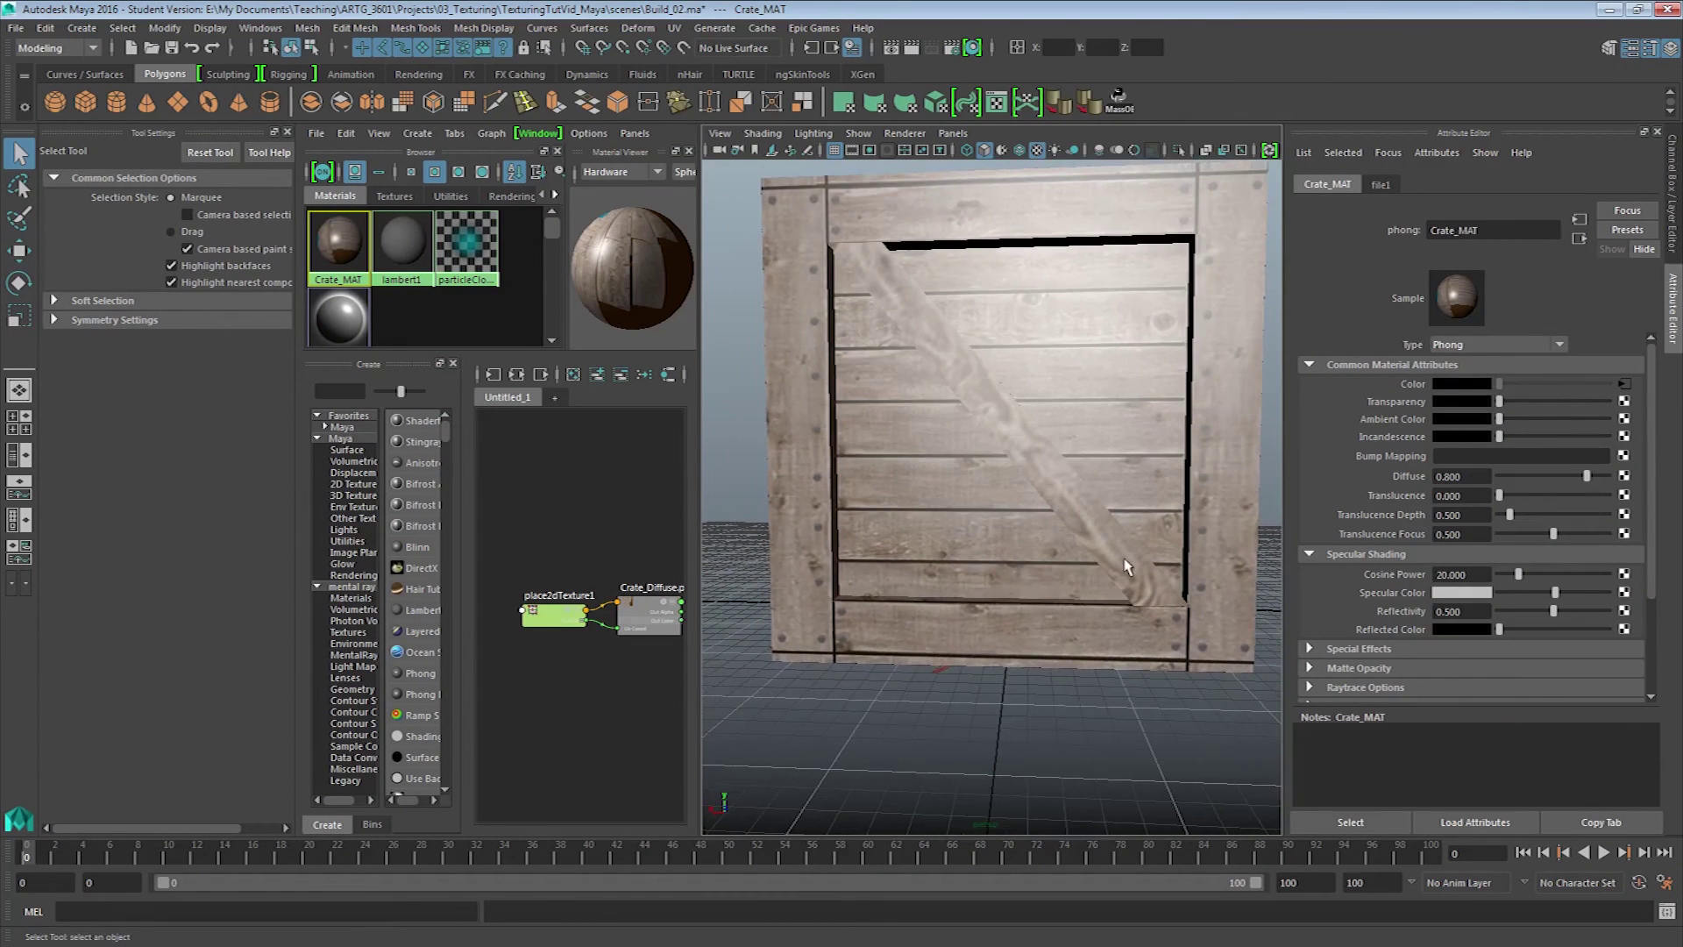
{"action": "left_click_drag", "start_coordinate": [1085, 357], "coordinate": [975, 377], "text": "alt"}
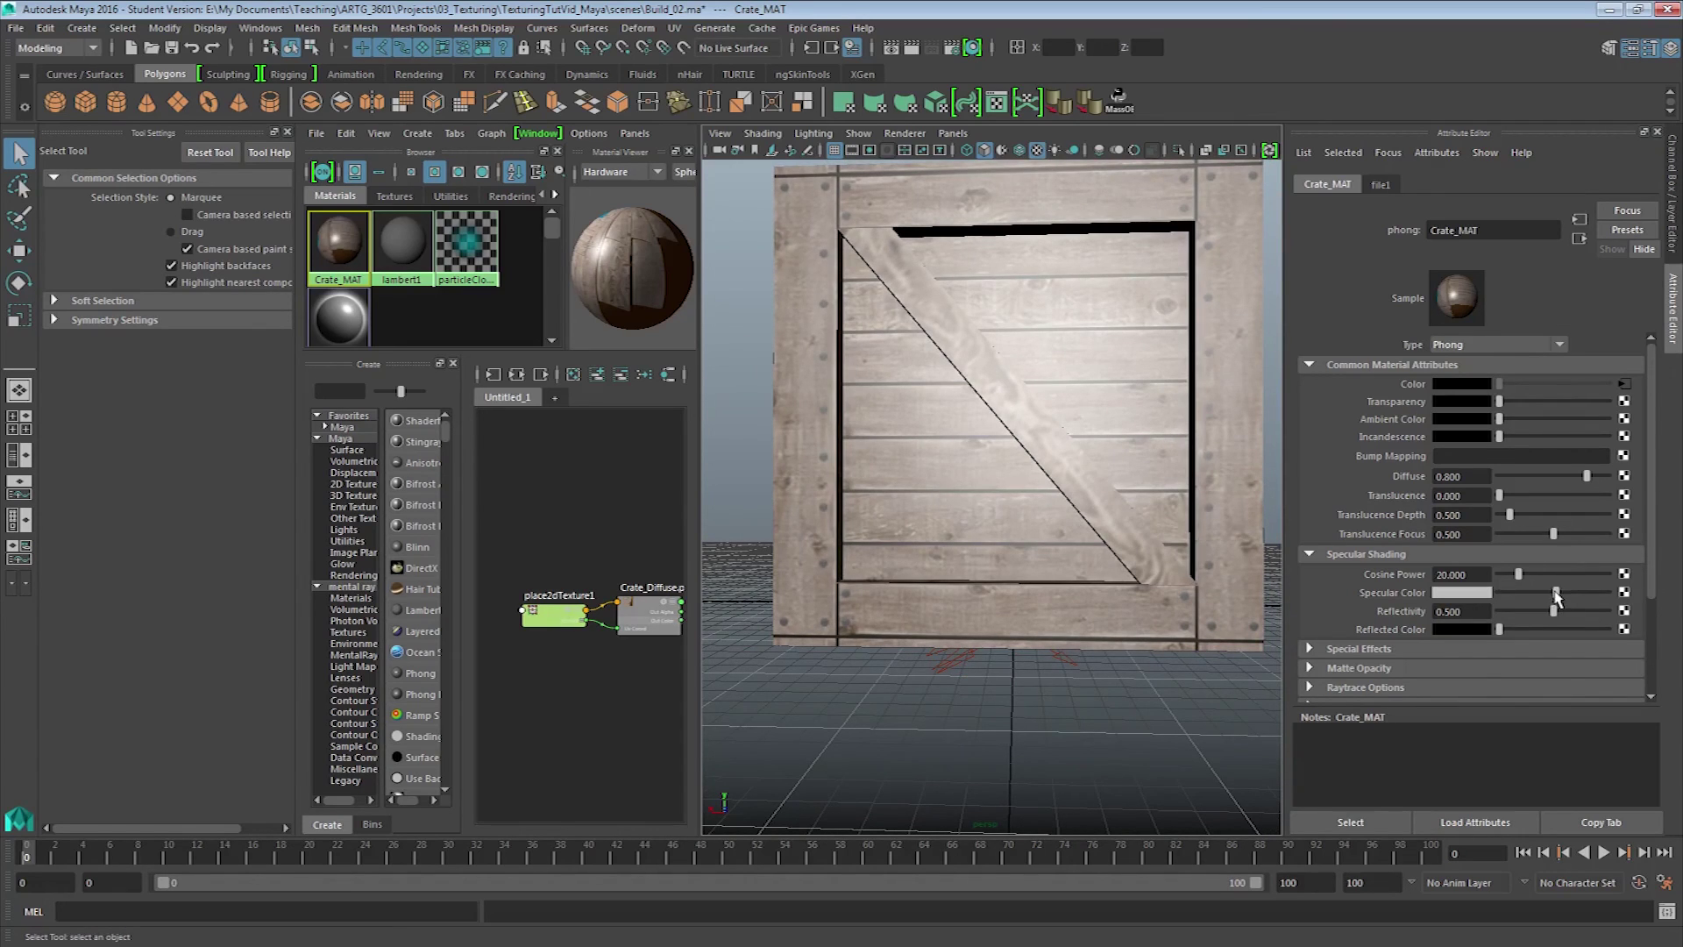
Bring the specular colour back down to dark grey to dull the highlights.
{"action": "left_click_drag", "start_coordinate": [1557, 597], "coordinate": [1569, 595]}
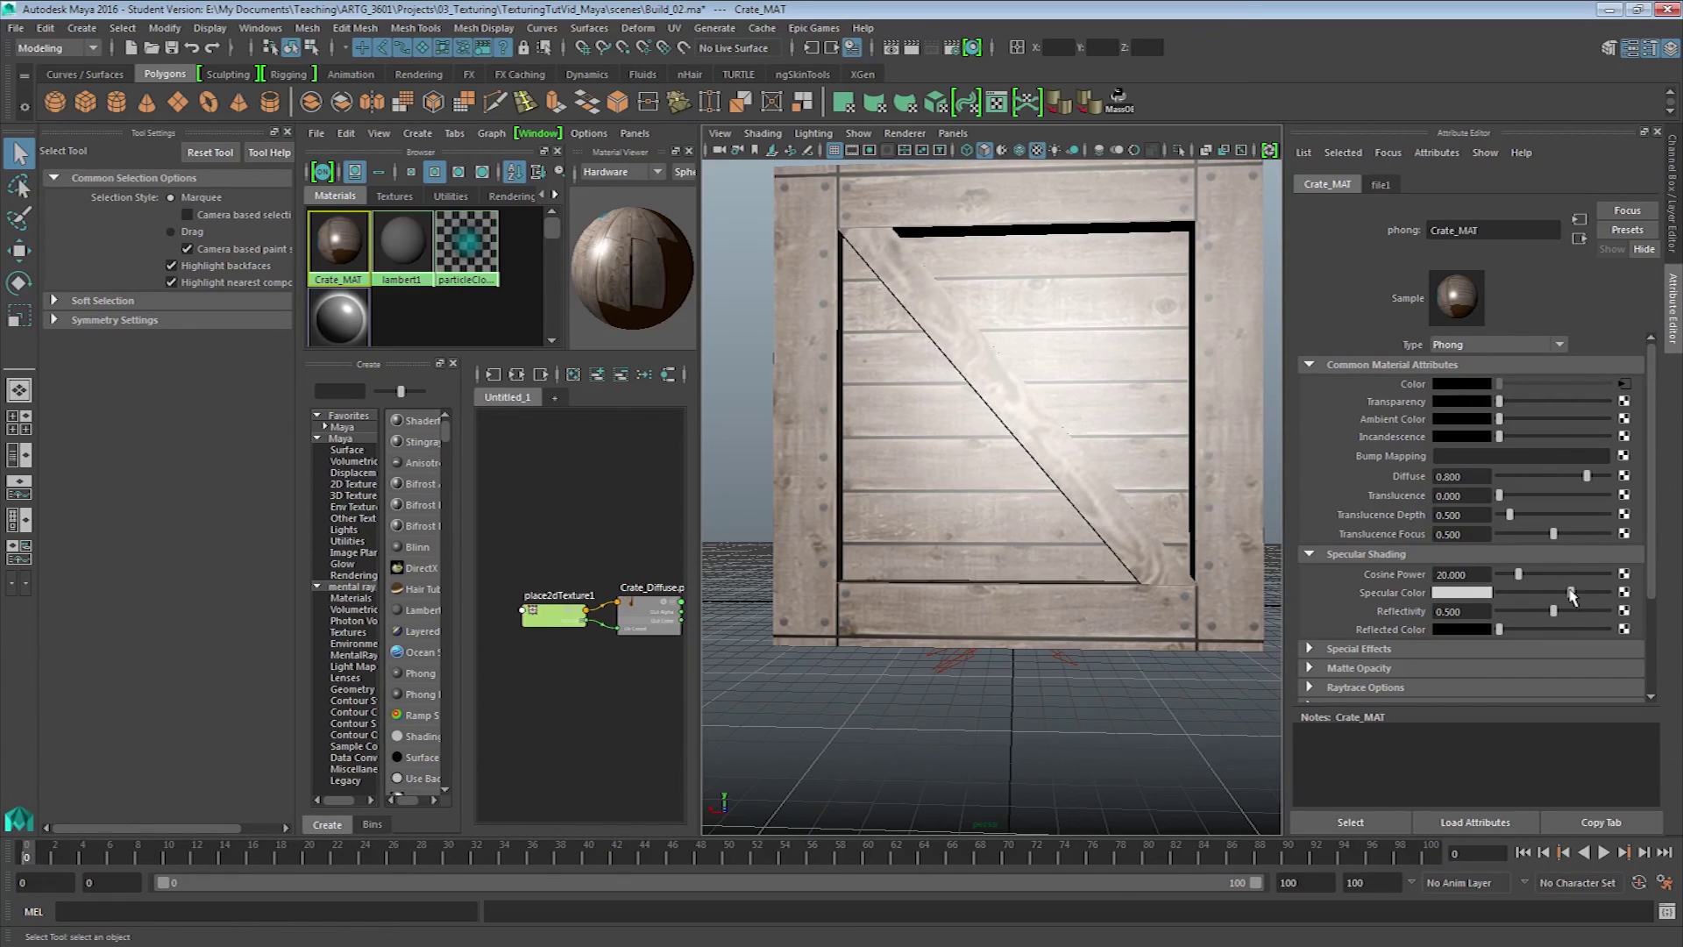
{"action": "left_click_drag", "start_coordinate": [1571, 596], "coordinate": [1505, 596]}
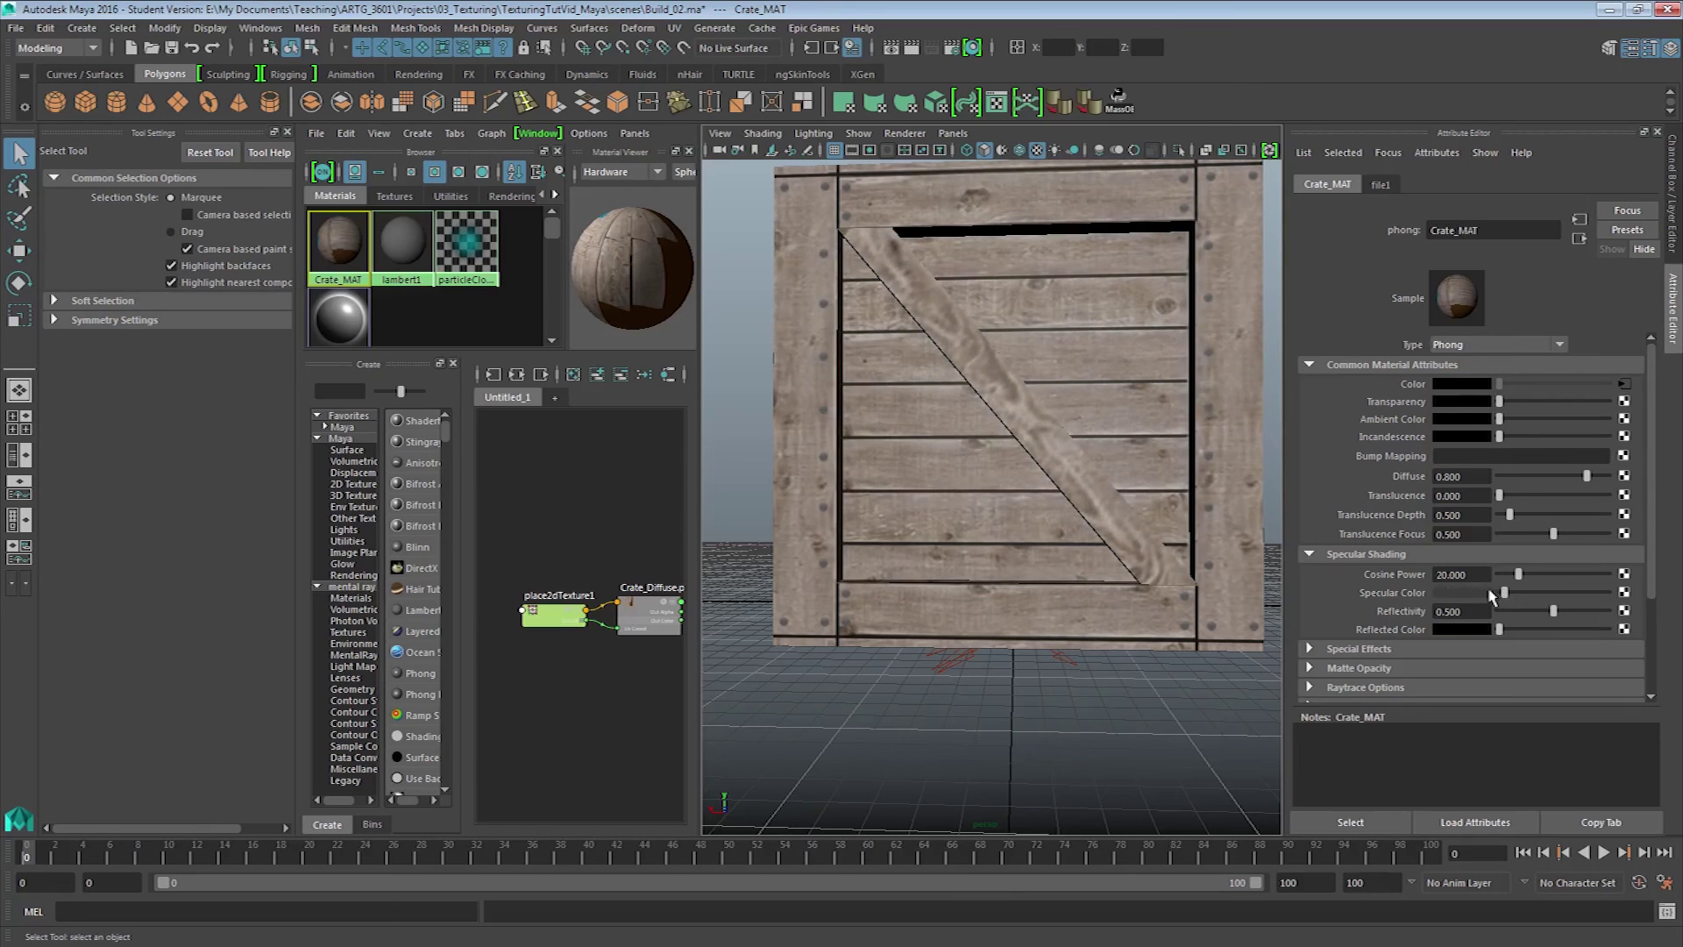
{"action": "left_click_drag", "start_coordinate": [990, 503], "coordinate": [1131, 544]}
{"action": "left_click", "coordinate": [1472, 597]}
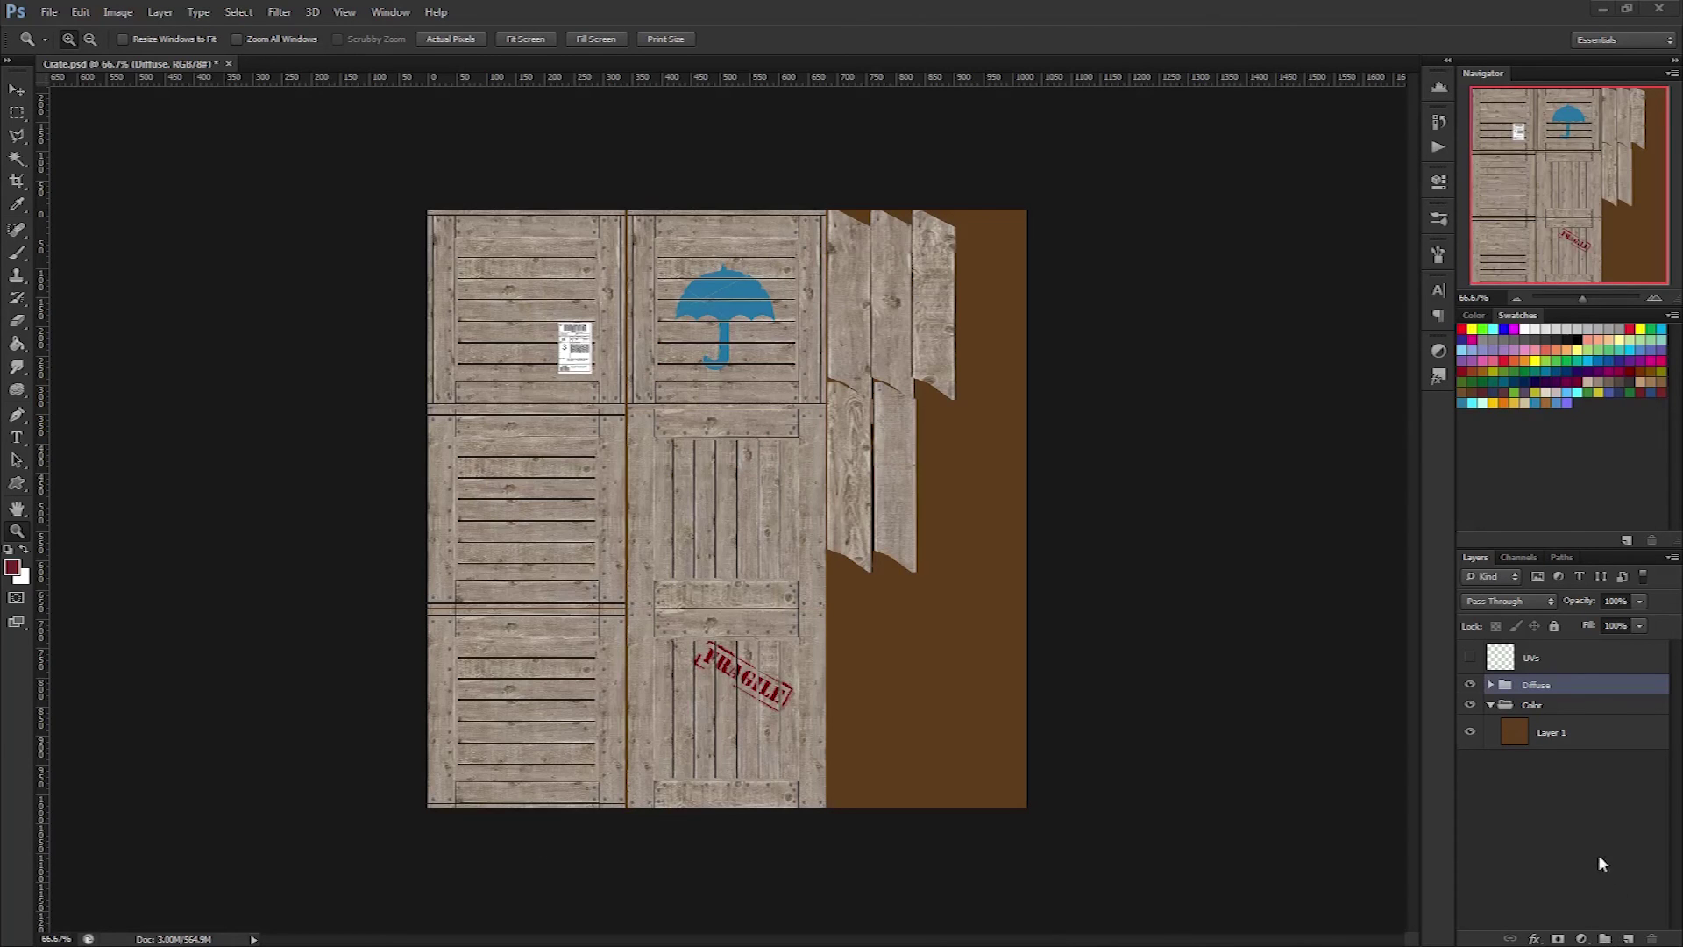
Create a new layer group above Diffuse named Specular.
{"action": "left_click", "coordinate": [1607, 939]}
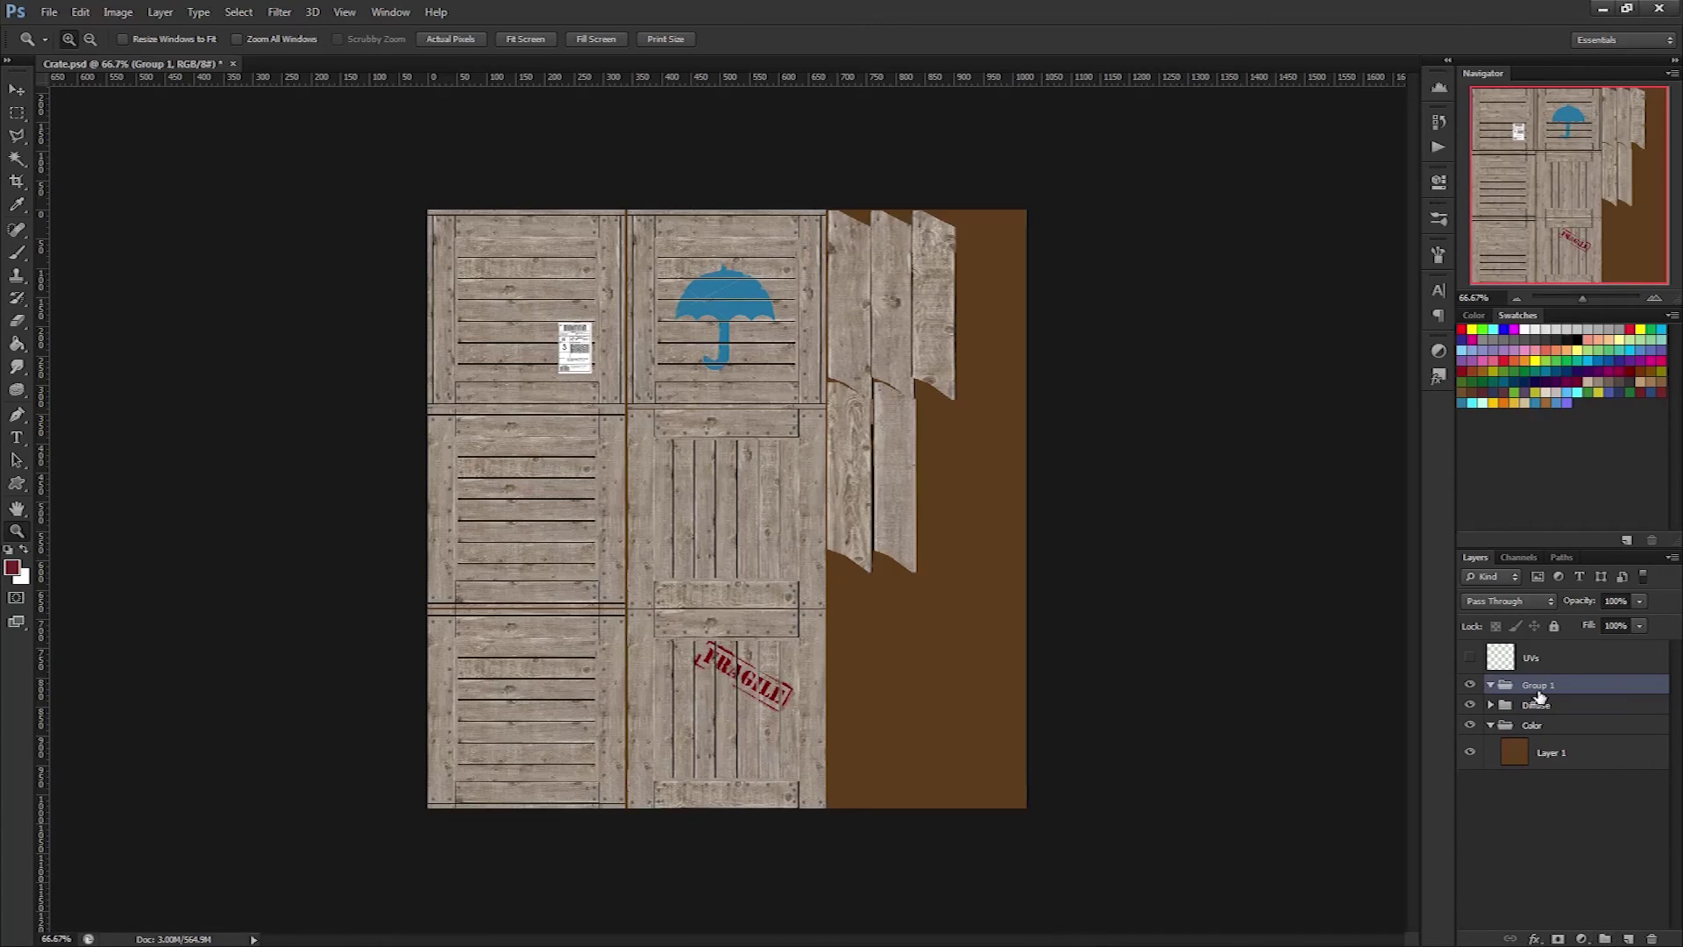
{"action": "double_click", "coordinate": [1537, 685]}
{"action": "type", "text": "Specular"}
{"action": "key", "text": "Return"}
Add a layer in the Specular group and fill it with dark grey at brightness 20.
{"action": "left_click", "coordinate": [1629, 939]}
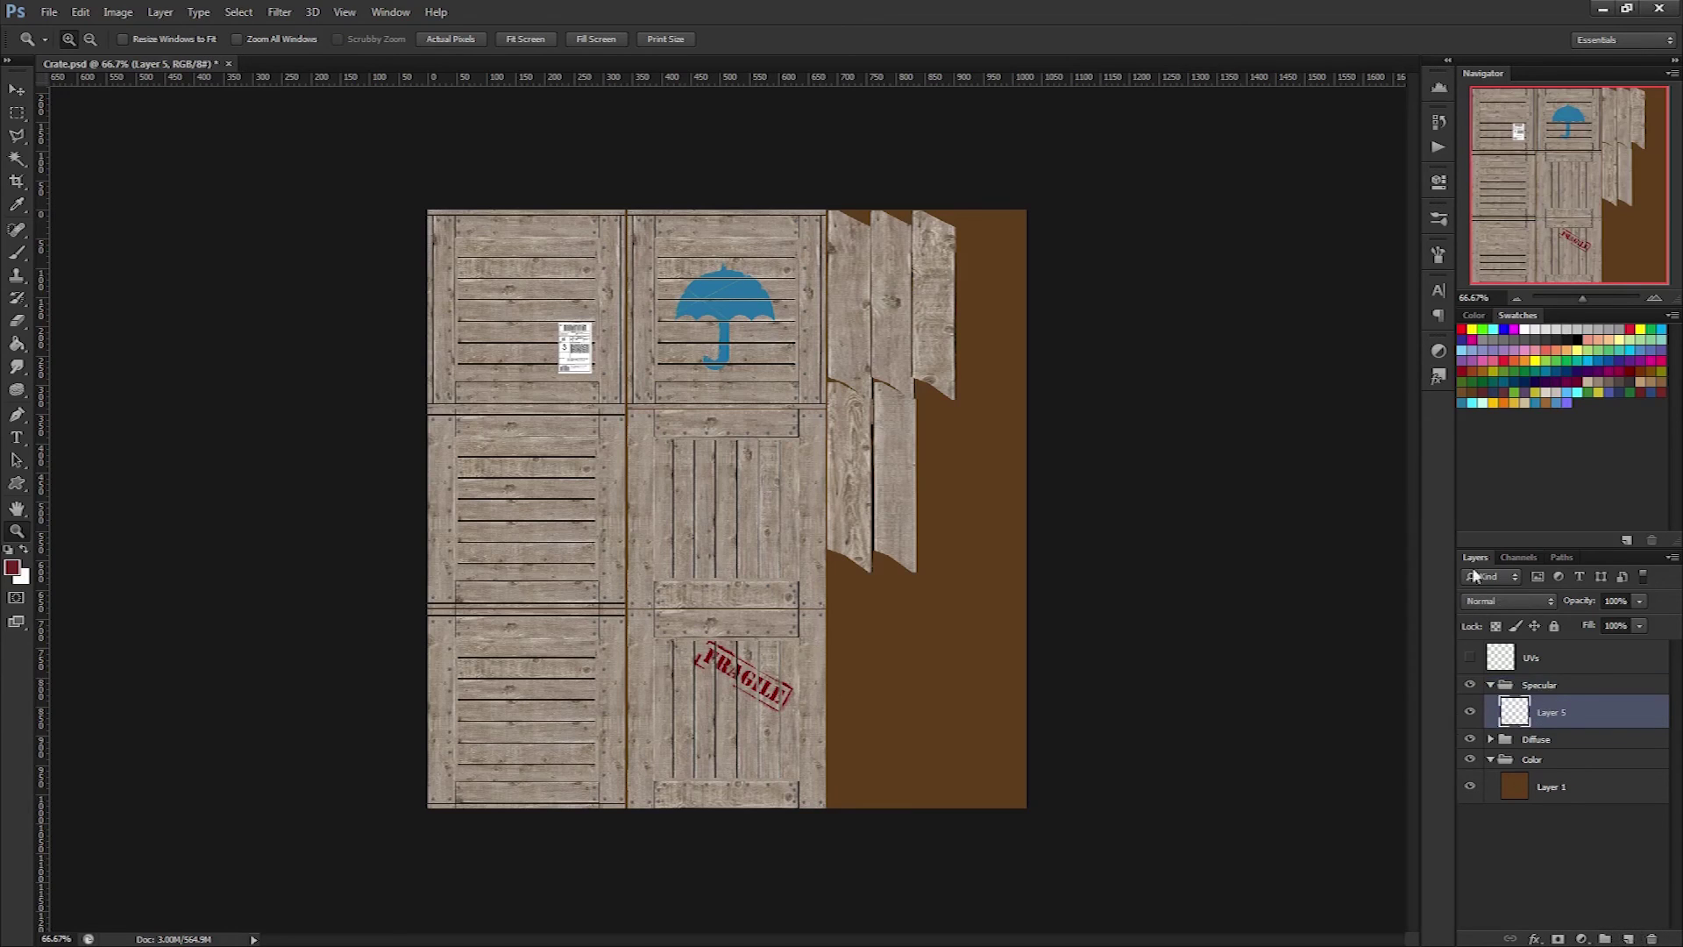
{"action": "left_click", "coordinate": [1478, 317]}
{"action": "left_click_drag", "start_coordinate": [1564, 360], "coordinate": [1527, 387]}
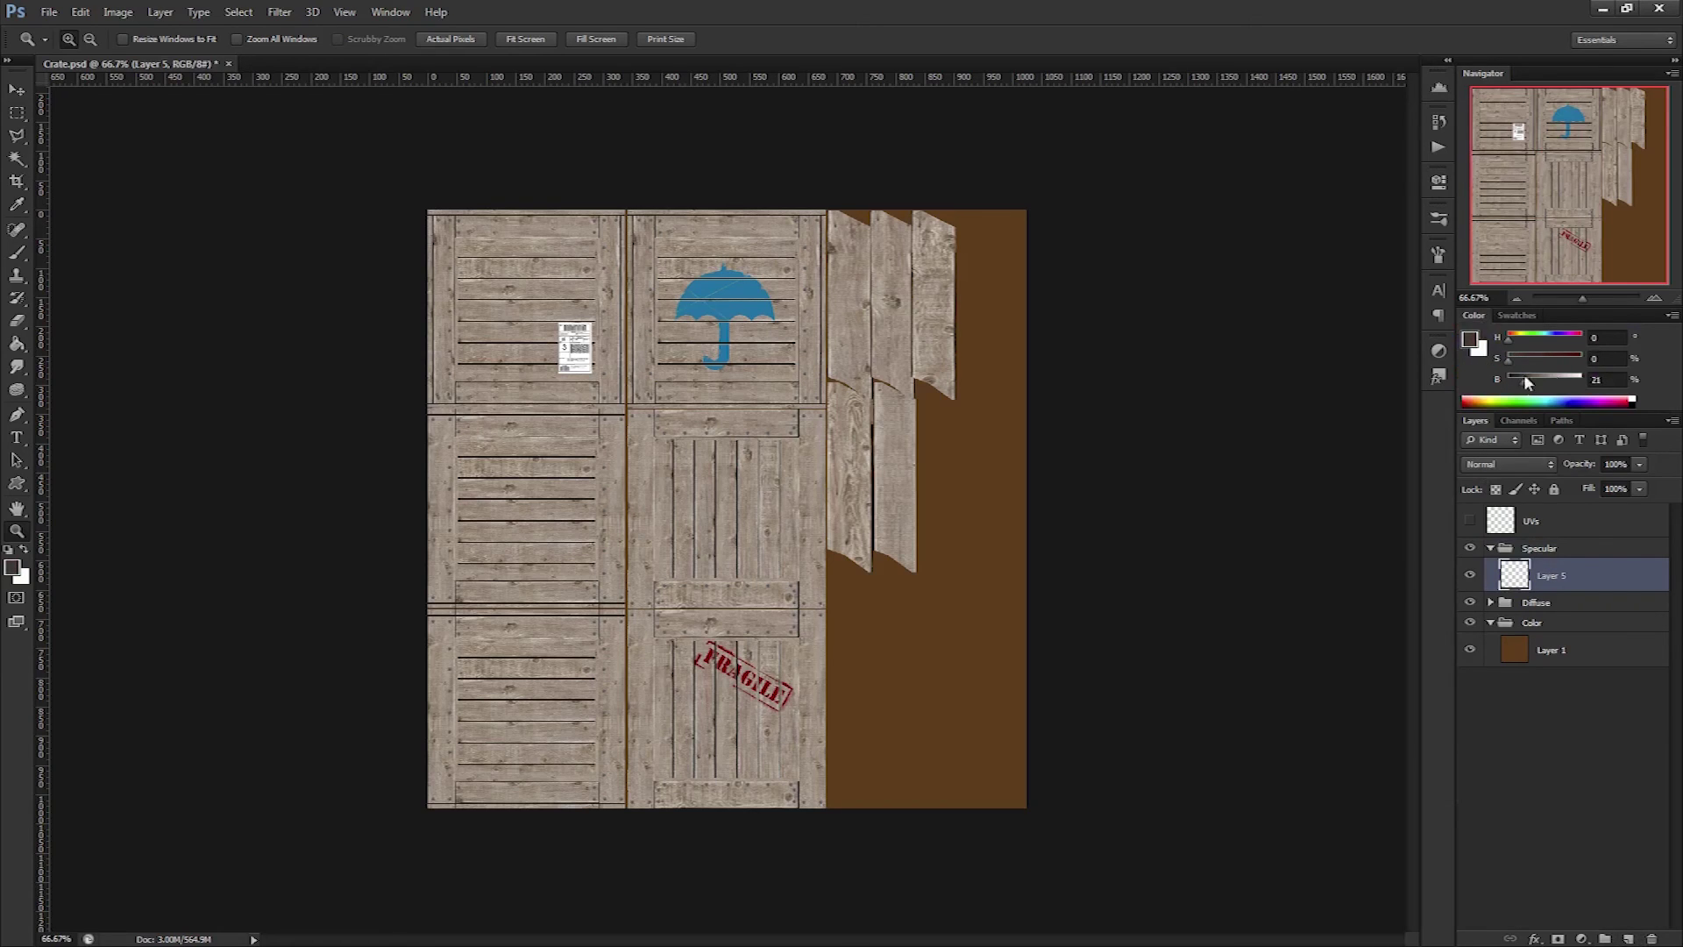
{"action": "left_click", "coordinate": [1596, 377]}
{"action": "type", "text": "20"}
{"action": "key", "text": "Return"}
{"action": "key", "text": "g"}
{"action": "left_click", "coordinate": [634, 471]}
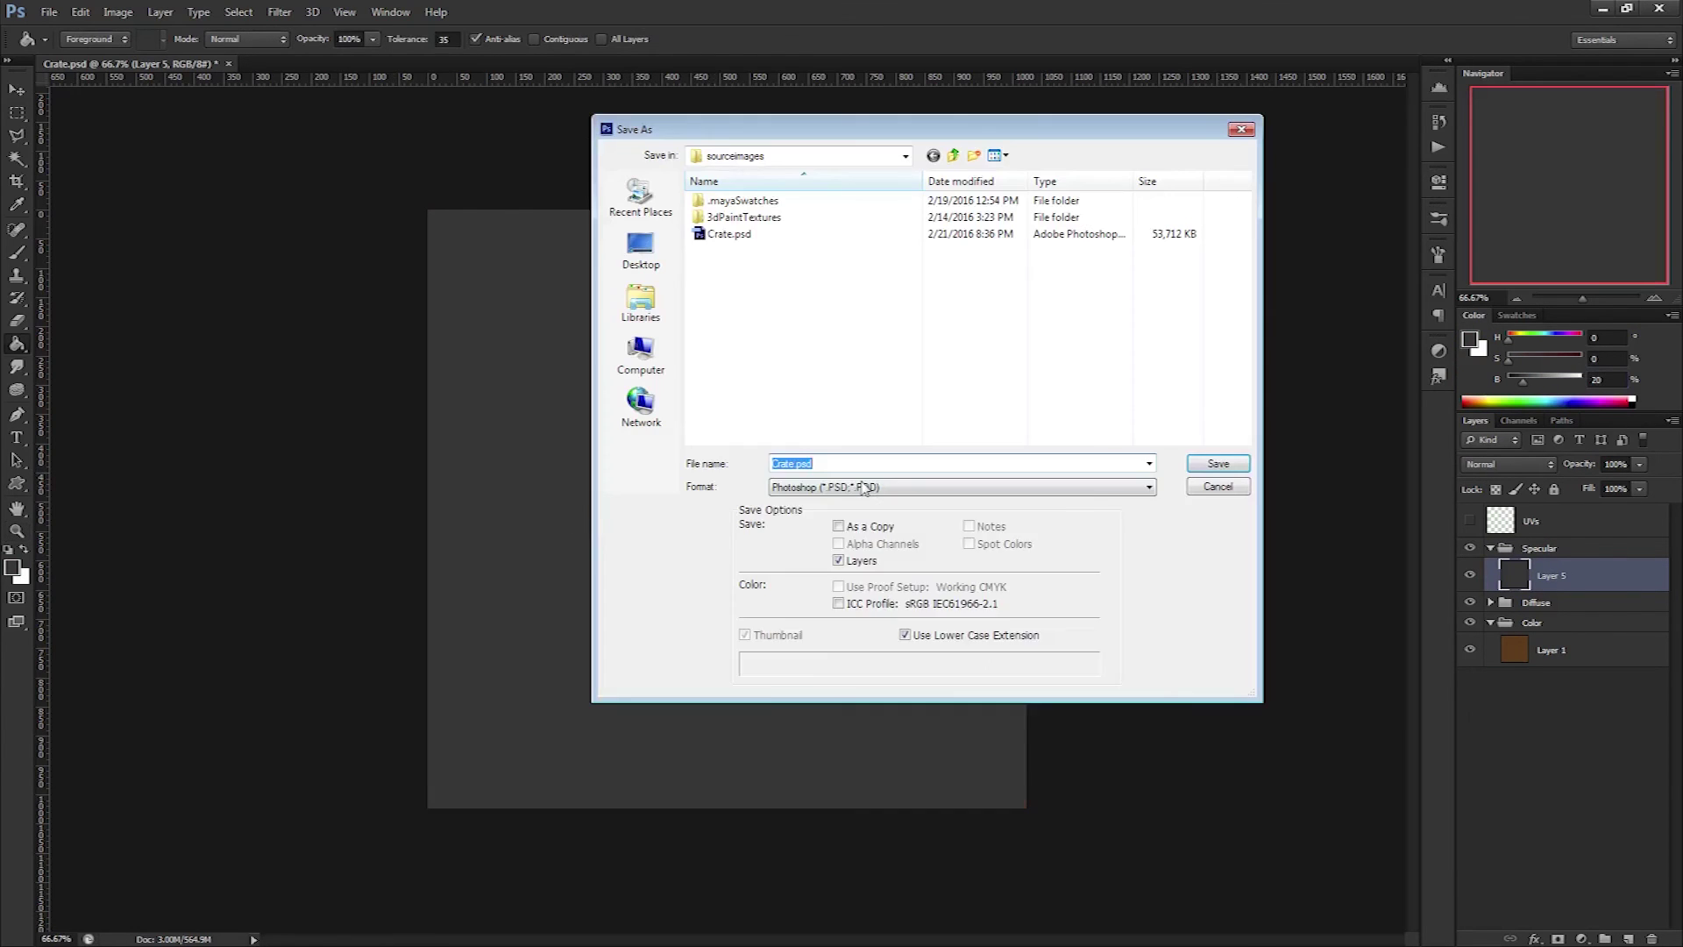
Set up Save As with PNG format and the file name Crate_Specular.
{"action": "left_click", "coordinate": [865, 487]}
{"action": "left_click", "coordinate": [841, 688]}
{"action": "left_click", "coordinate": [747, 233]}
{"action": "left_click_drag", "start_coordinate": [801, 463], "coordinate": [939, 463]}
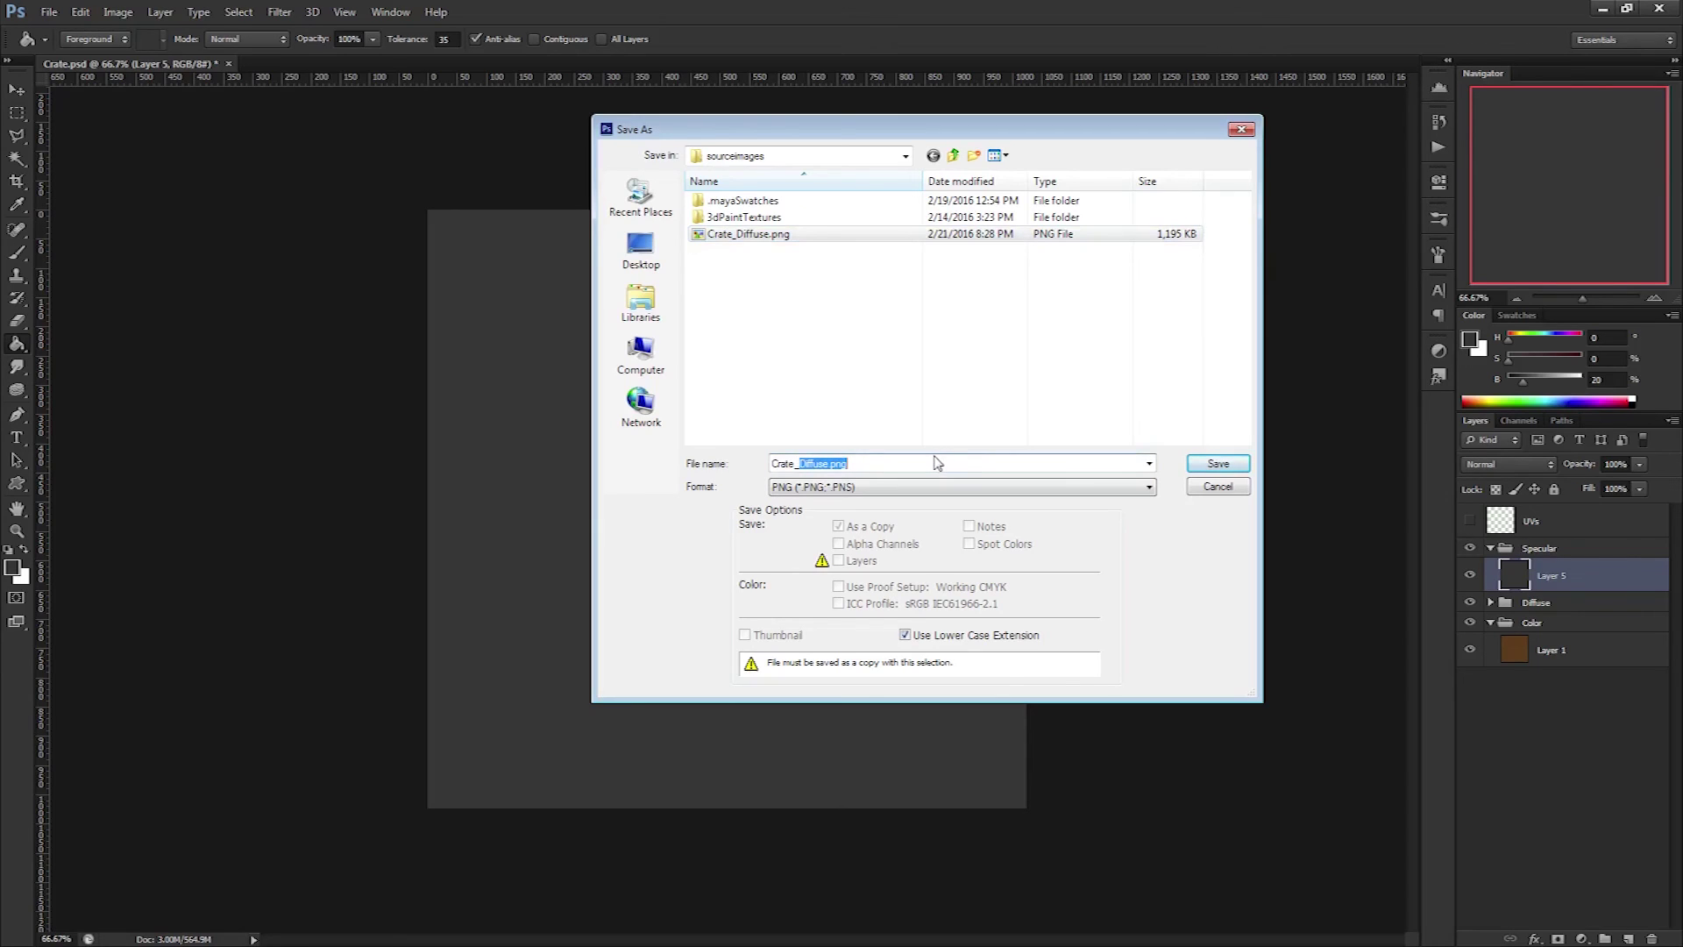
{"action": "type", "text": "Specular"}
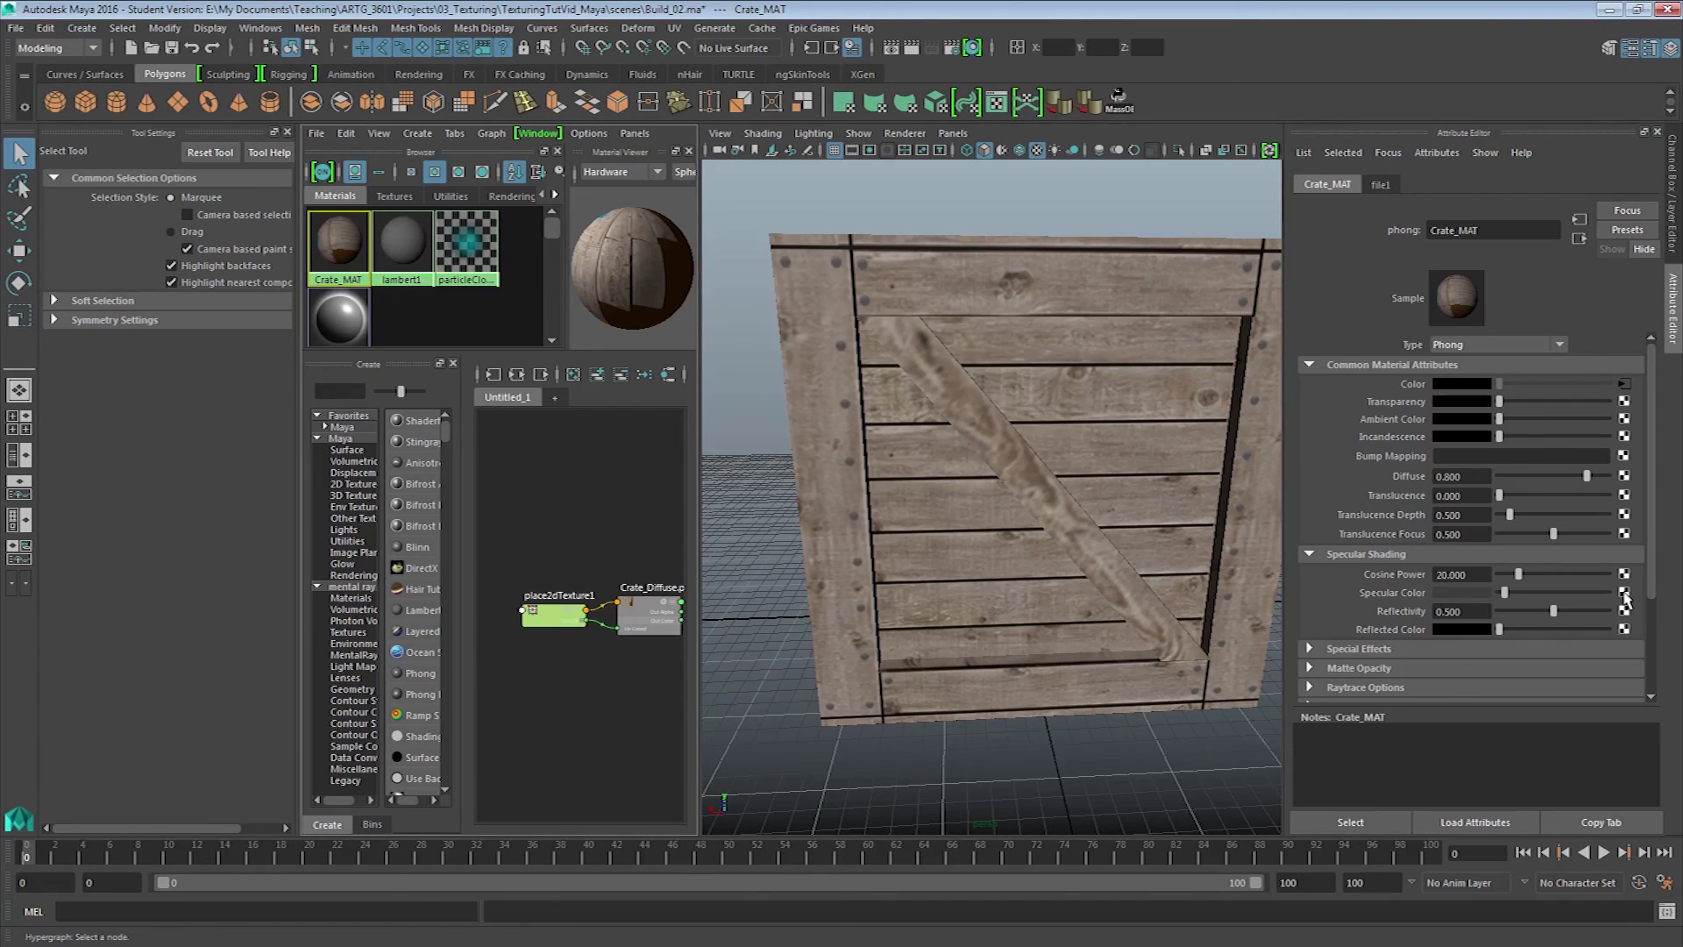
Map a File texture loading Crate_Specular.png into Crate_MAT's Specular Color.
{"action": "left_click", "coordinate": [1624, 596]}
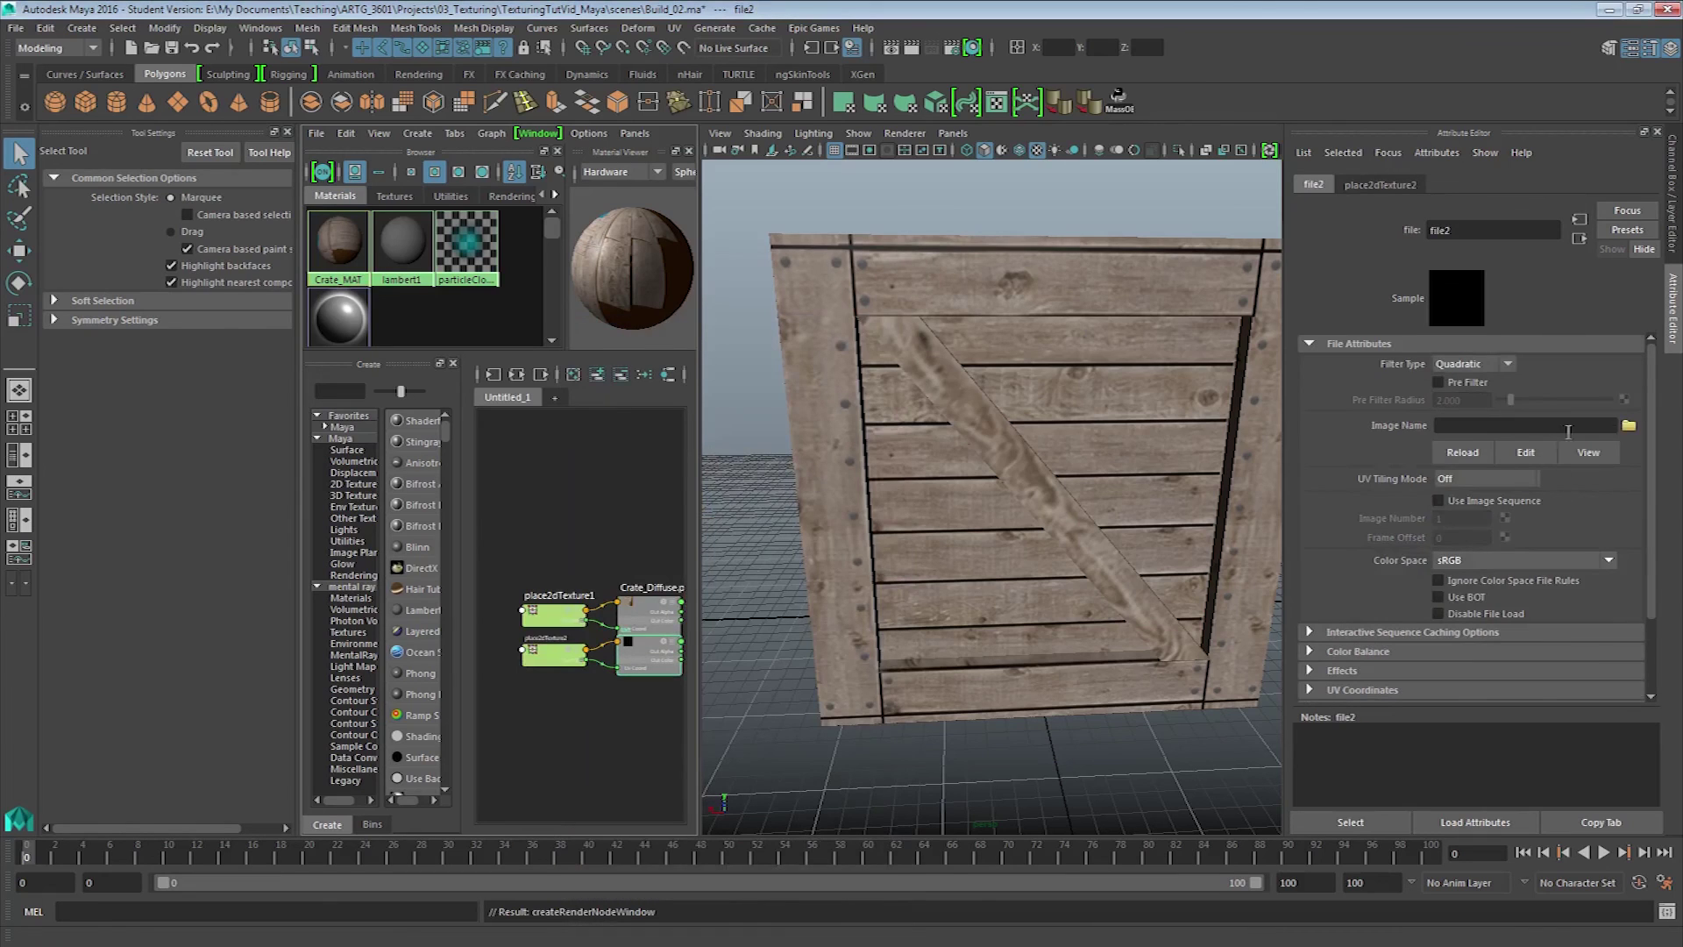
{"action": "left_click", "coordinate": [1629, 427]}
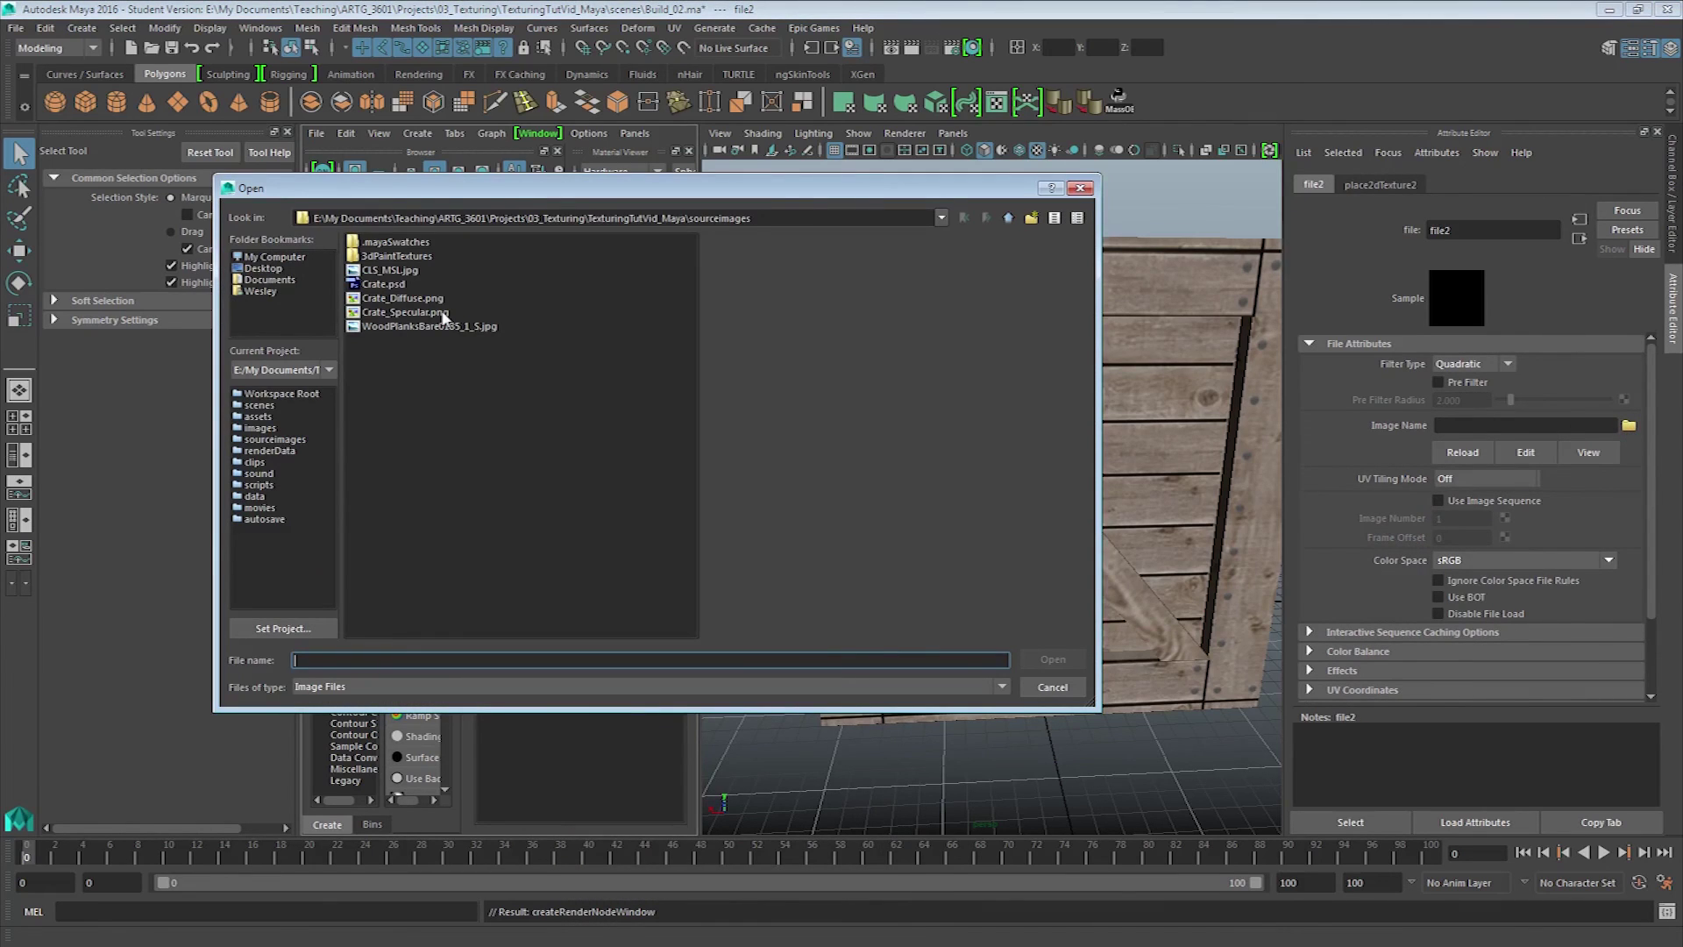
{"action": "left_click", "coordinate": [405, 312]}
{"action": "left_click", "coordinate": [1052, 660]}
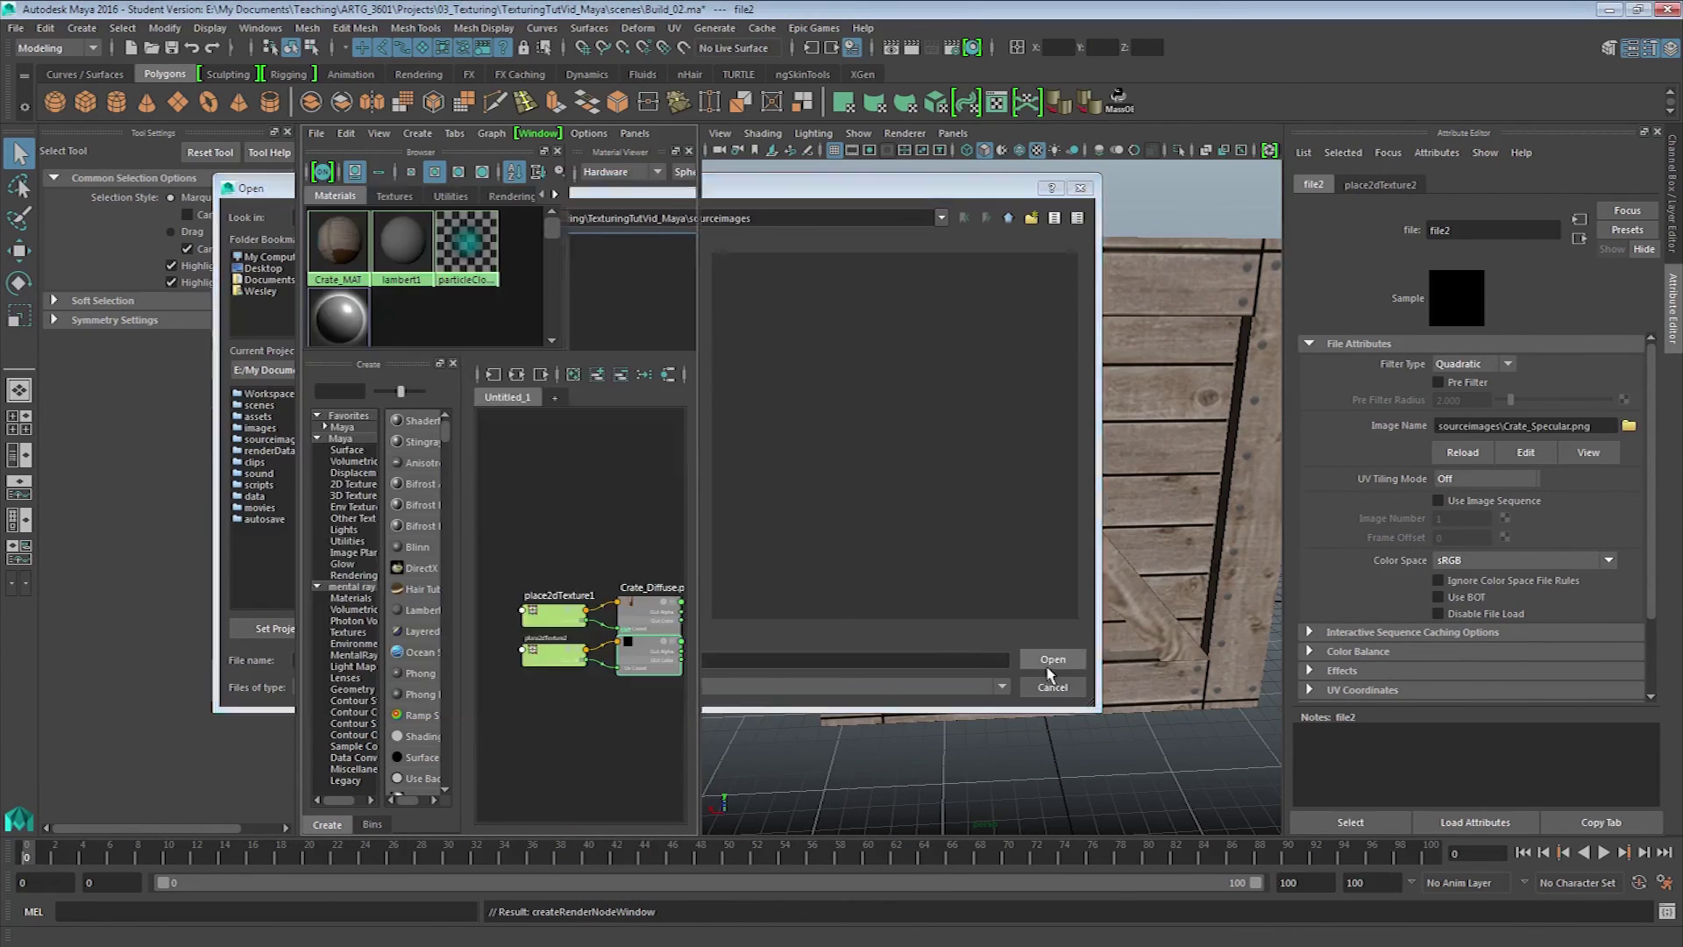
{"action": "left_click_drag", "start_coordinate": [982, 491], "coordinate": [883, 424]}
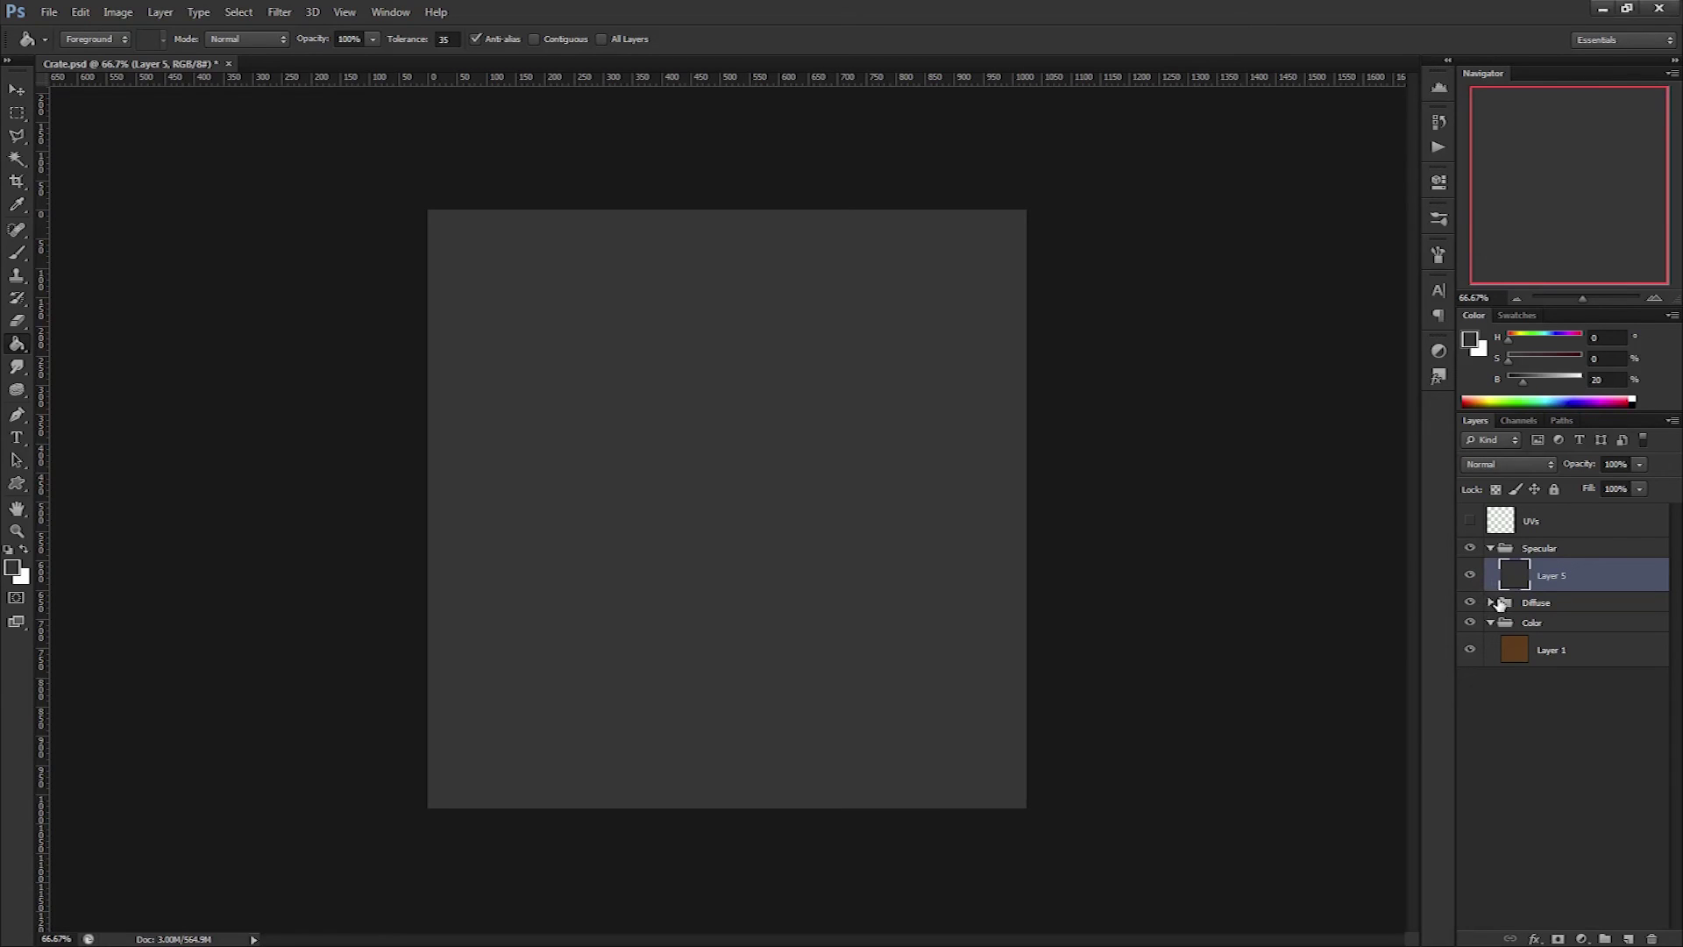
Copy the Nails group from Diffuse into the Specular group and merge it into one layer.
{"action": "left_click", "coordinate": [1492, 603]}
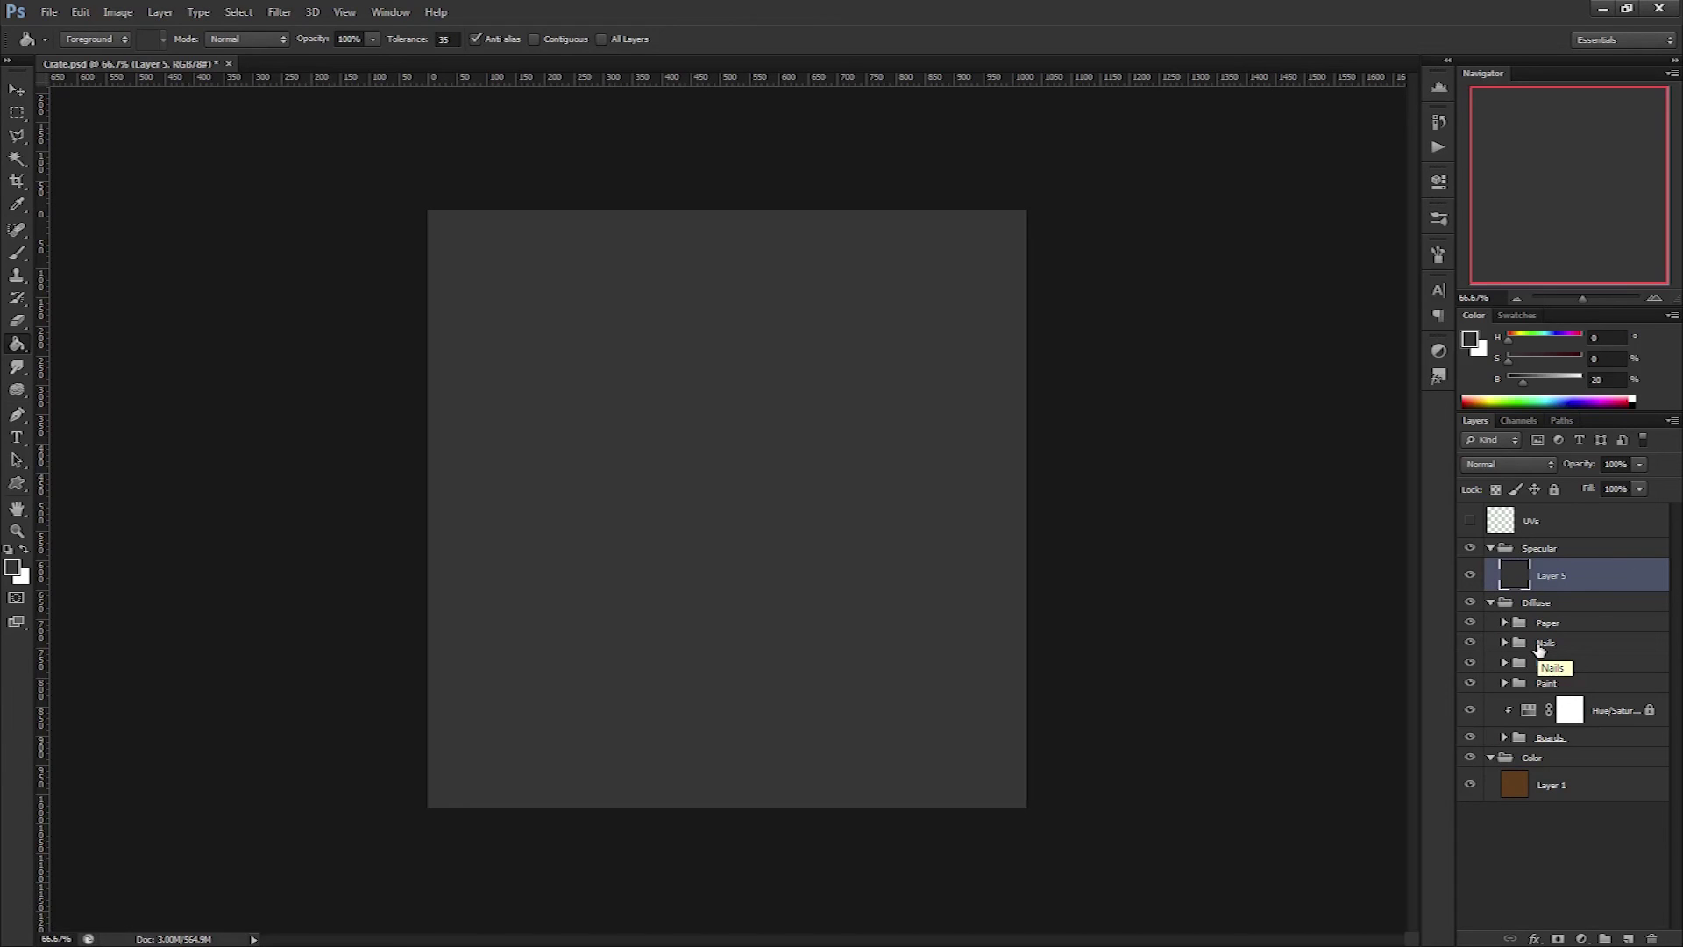
{"action": "left_click", "coordinate": [1569, 644]}
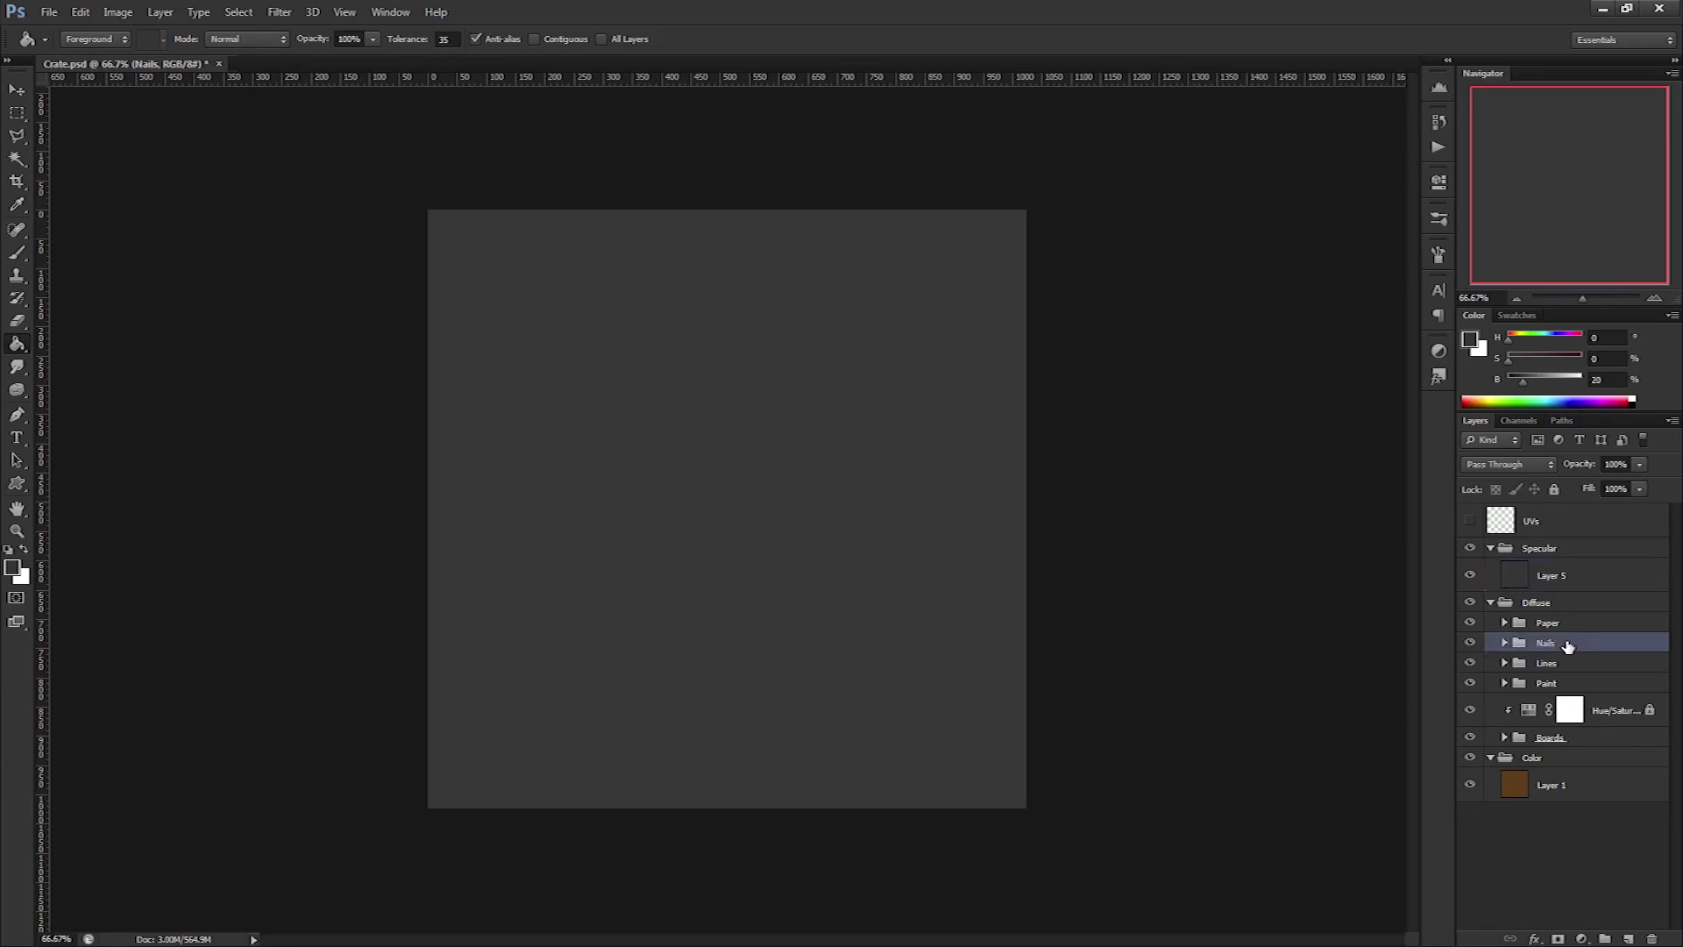
{"action": "left_click_drag", "start_coordinate": [1562, 650], "coordinate": [1583, 571]}
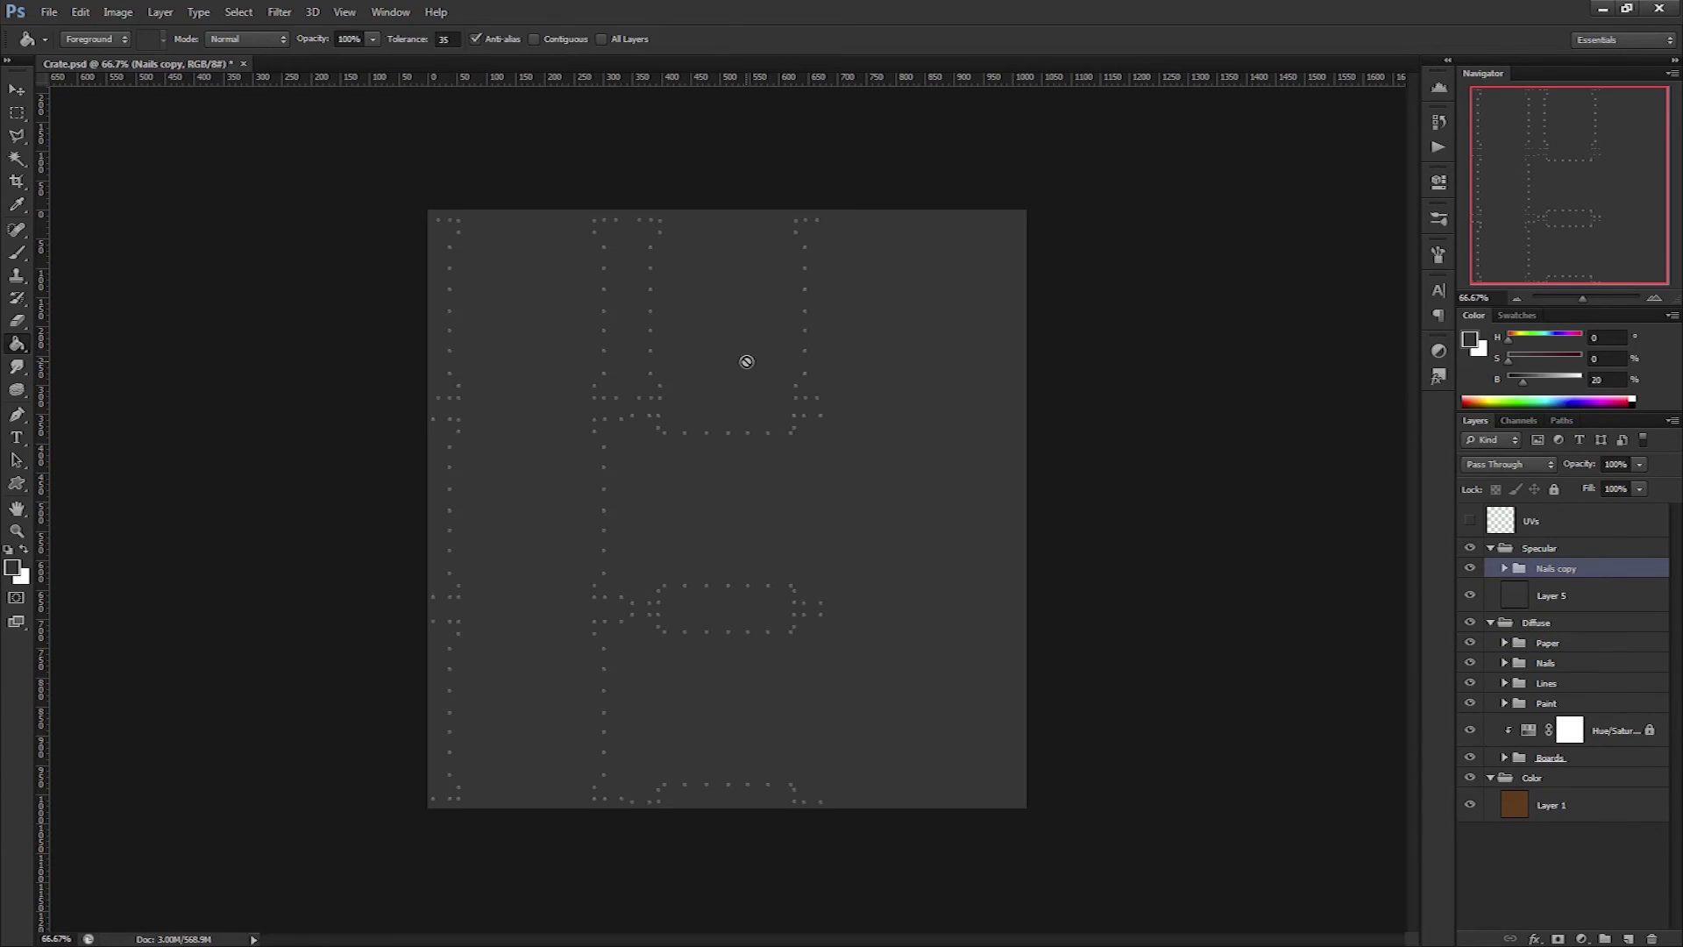
{"action": "key", "text": "ctrl+e"}
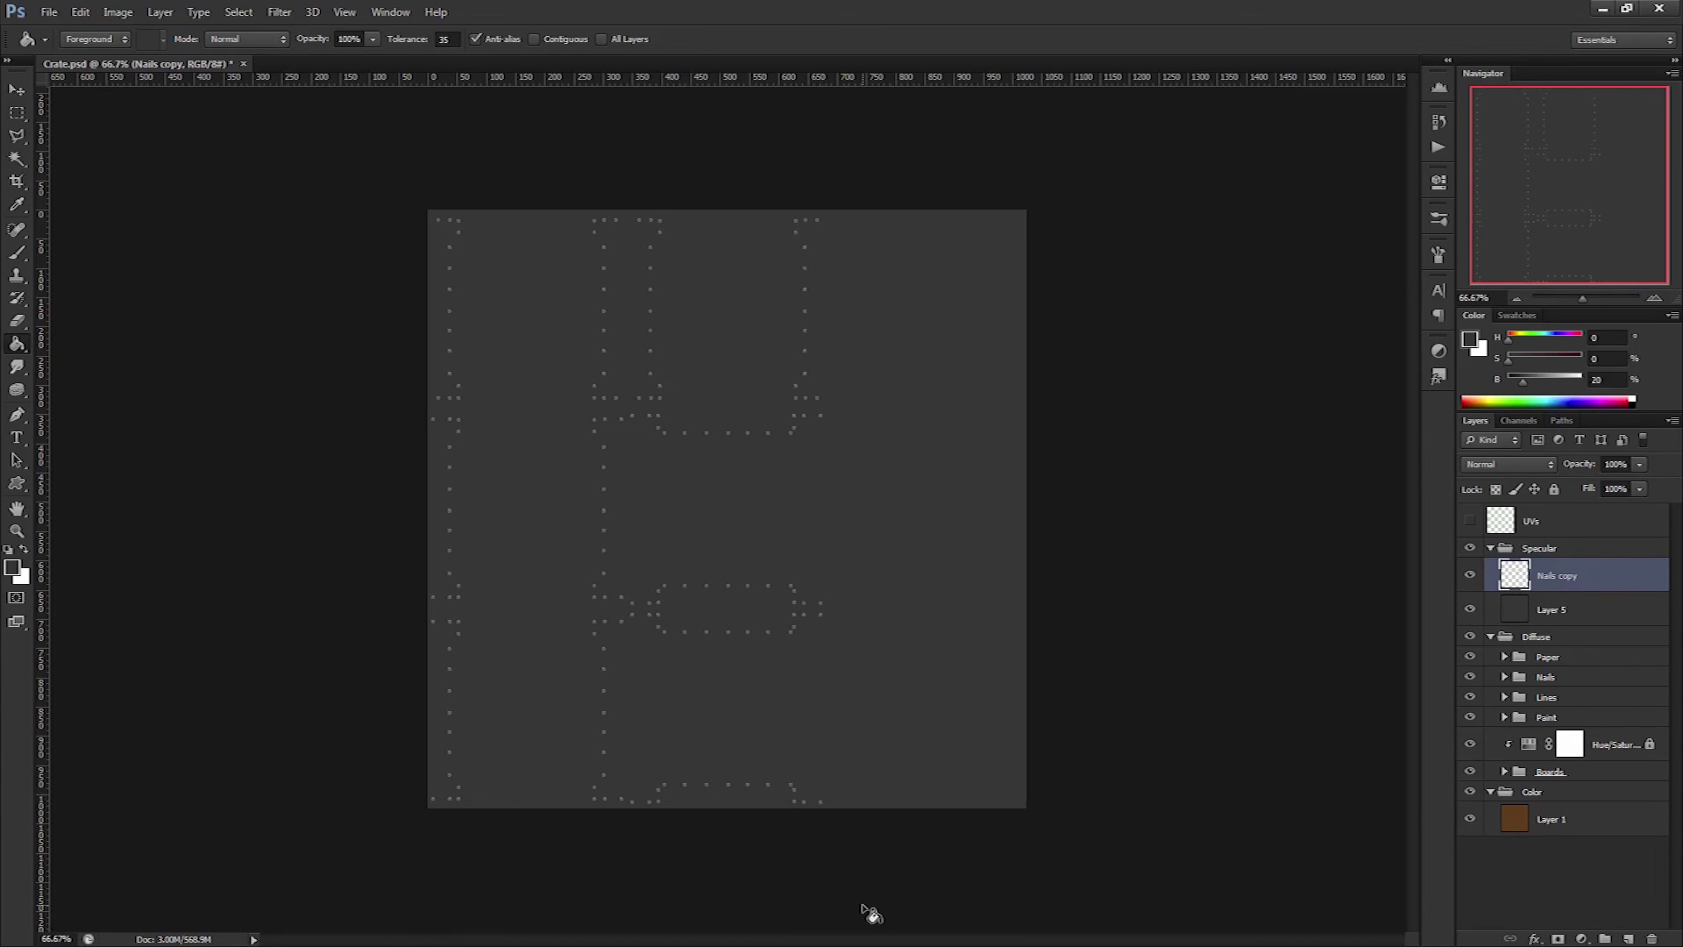
Brighten the Nails copy to near white with Hue/Saturation Lightness and save the PNG into sourceimages.
{"action": "scroll", "coordinate": [686, 605], "scroll_direction": "up", "scroll_amount": 4}
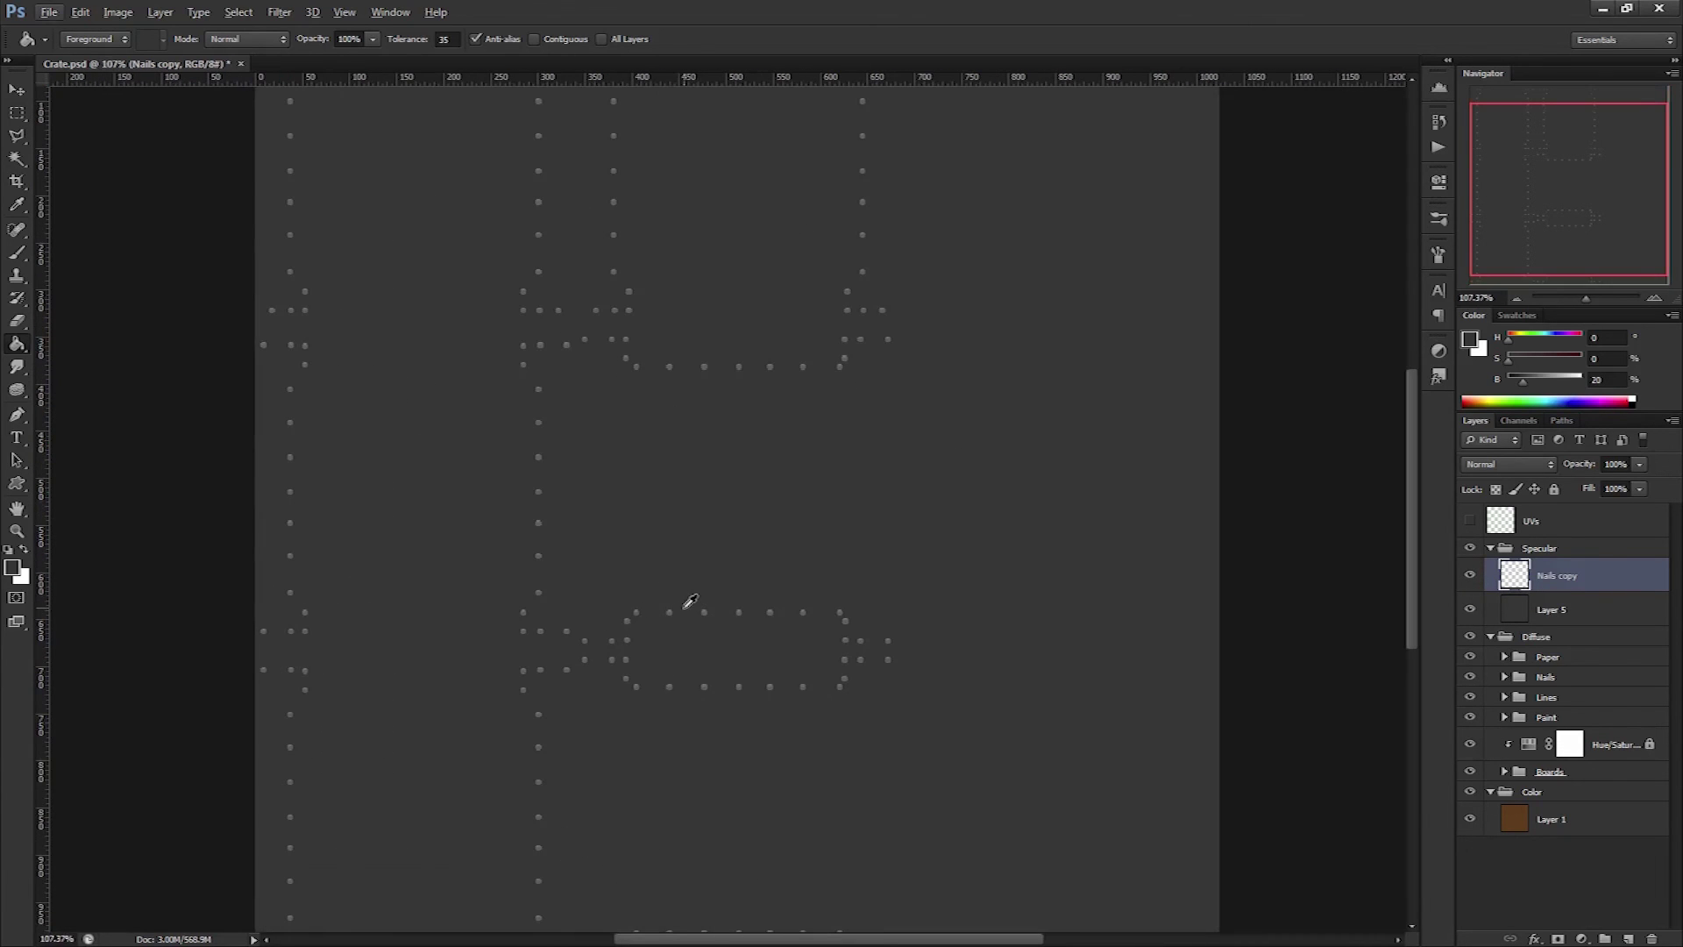
{"action": "key", "text": "ctrl+u"}
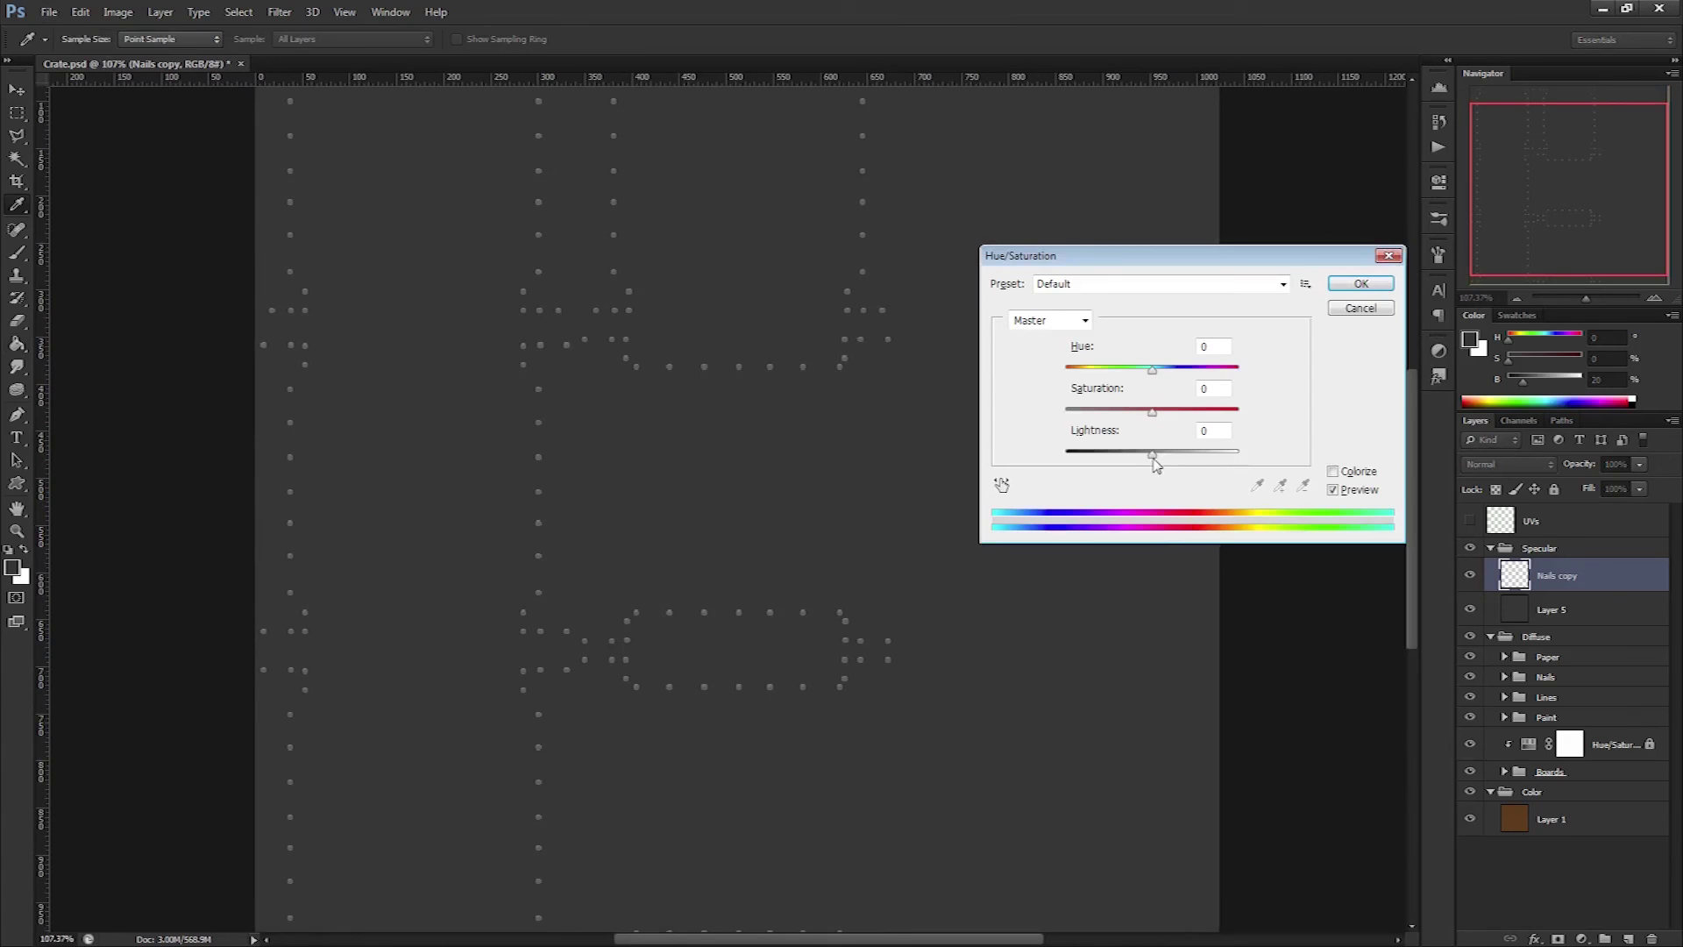
{"action": "left_click_drag", "start_coordinate": [1153, 462], "coordinate": [1251, 464]}
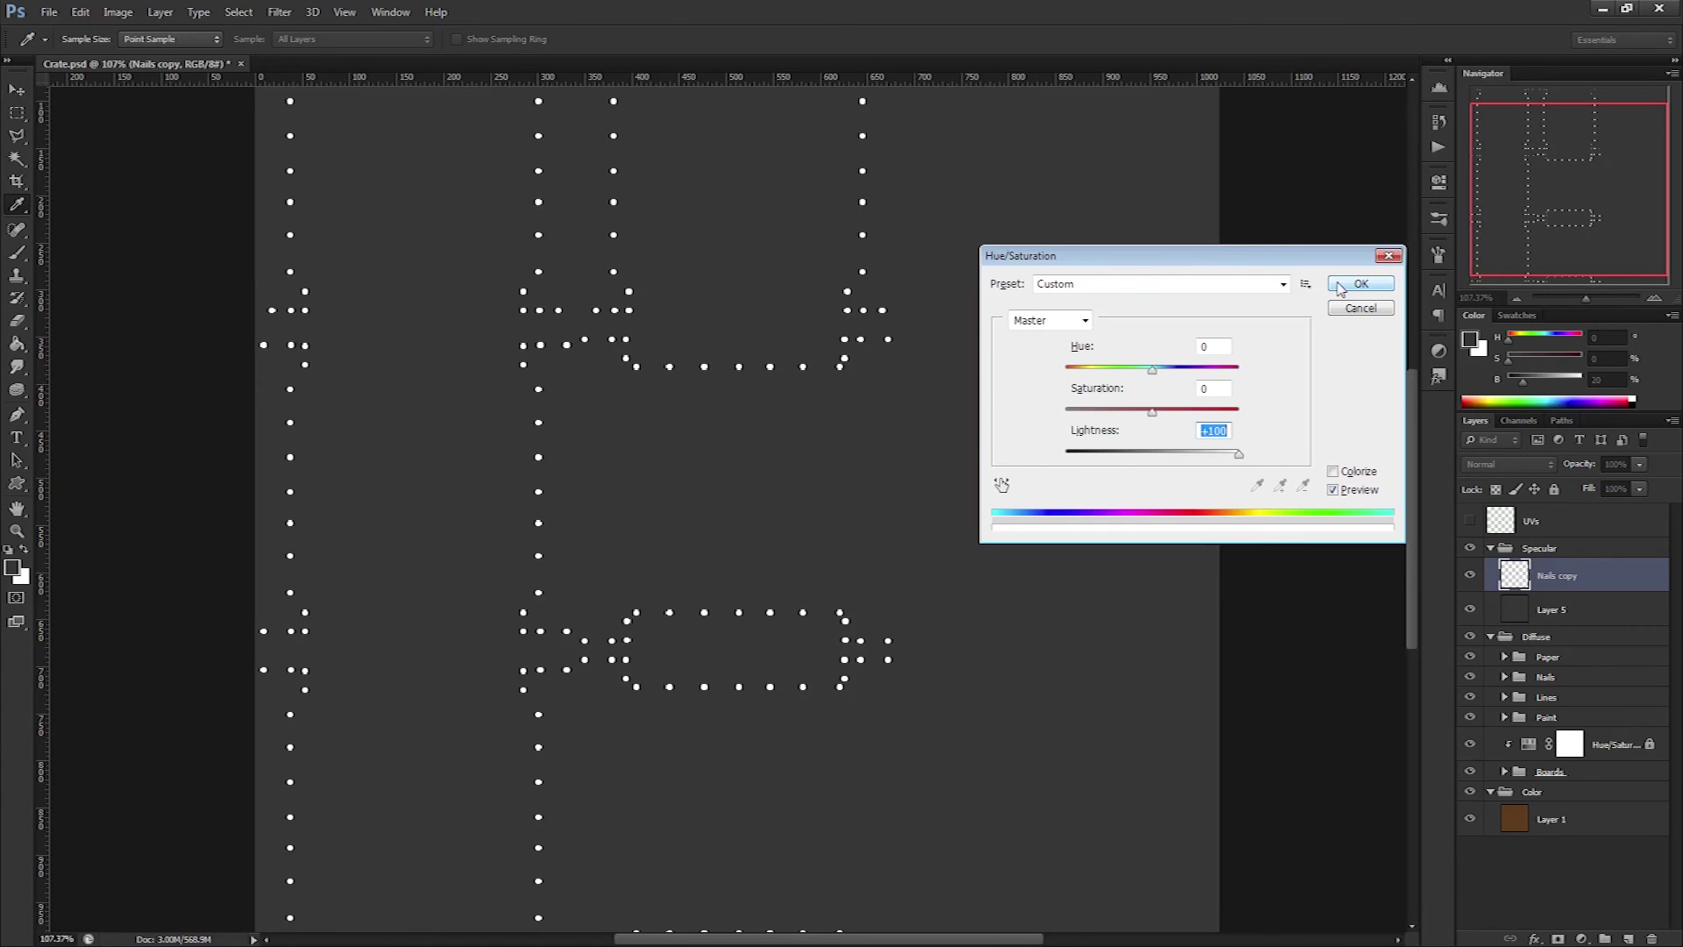
{"action": "left_click", "coordinate": [1340, 287]}
{"action": "key", "text": "ctrl+u"}
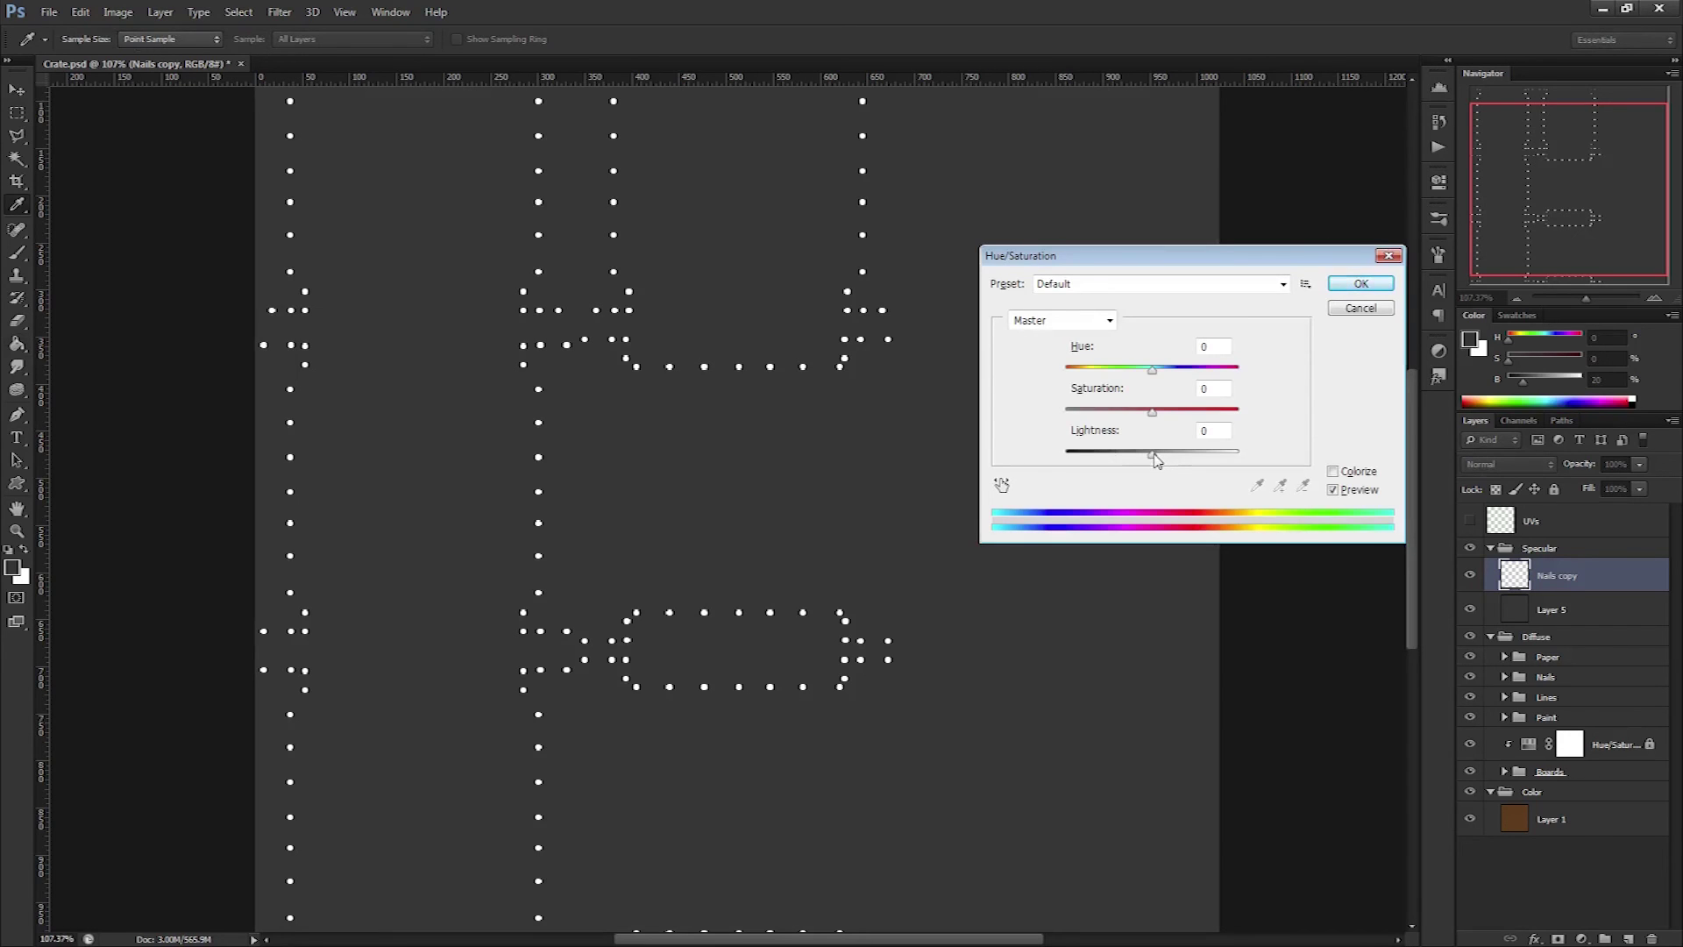
{"action": "left_click_drag", "start_coordinate": [1156, 460], "coordinate": [1134, 462]}
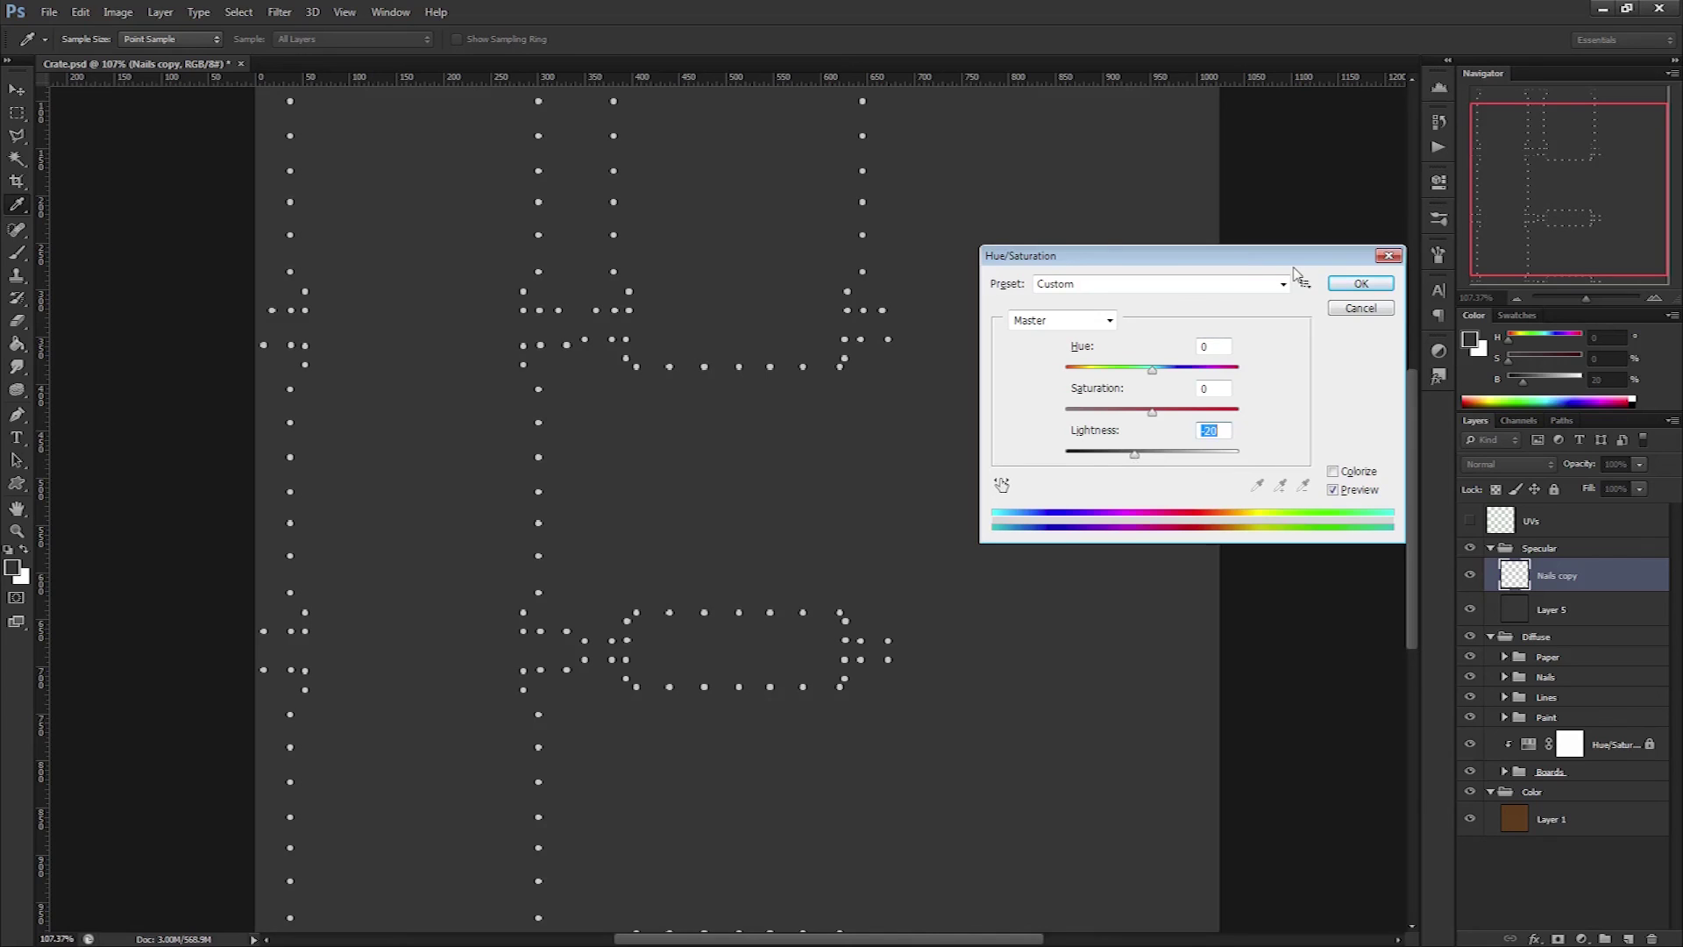
{"action": "left_click", "coordinate": [1361, 284]}
{"action": "key", "text": "ctrl+shift+s"}
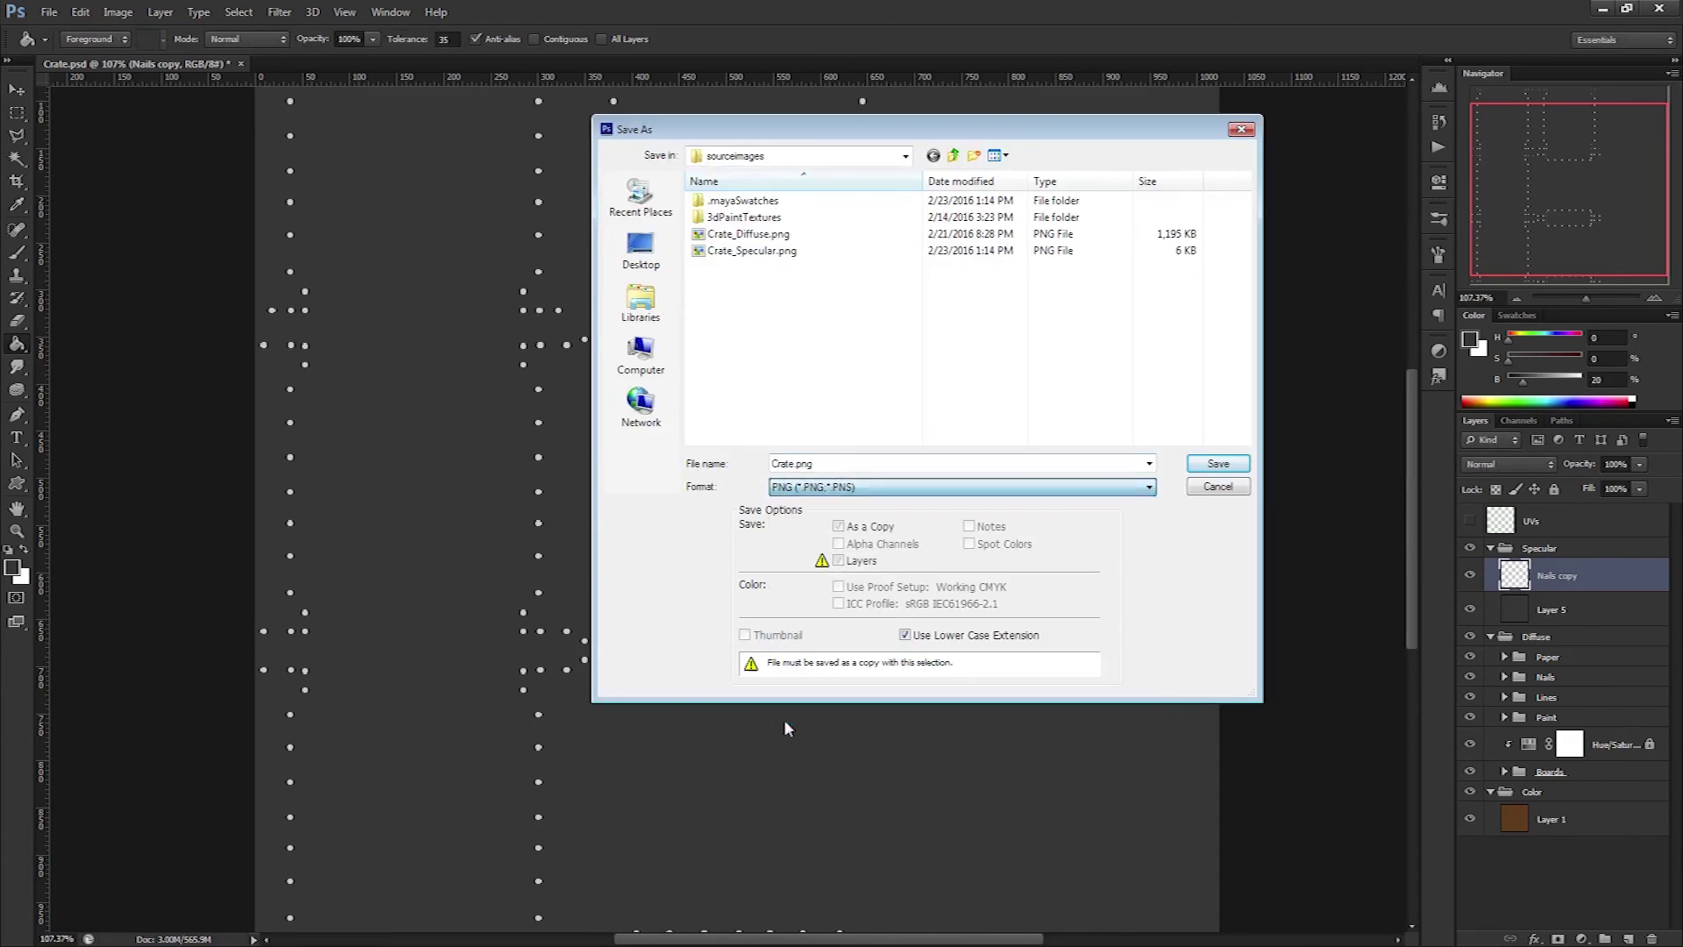
{"action": "key", "text": "Return"}
{"action": "key", "text": "Return"}
Finish the PNG save, check the crate's right side in Maya, and return to Photoshop's Lines group.
{"action": "key", "text": "alt+Tab"}
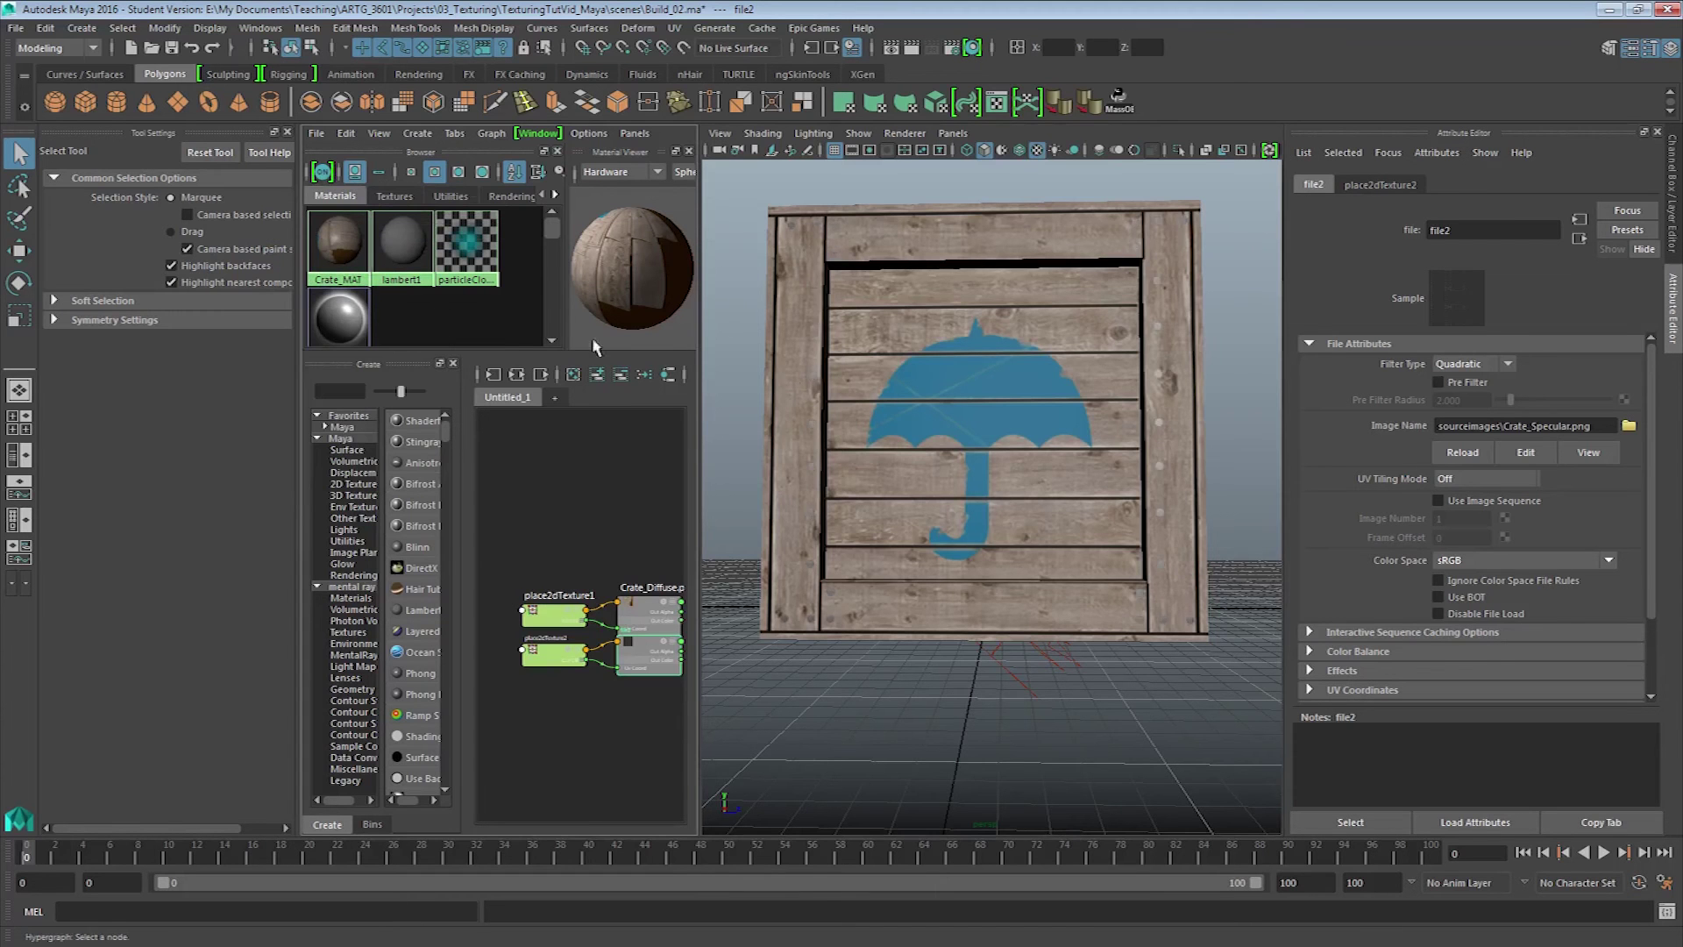
{"action": "left_click_drag", "start_coordinate": [792, 402], "coordinate": [861, 442]}
{"action": "key", "text": "alt+Tab"}
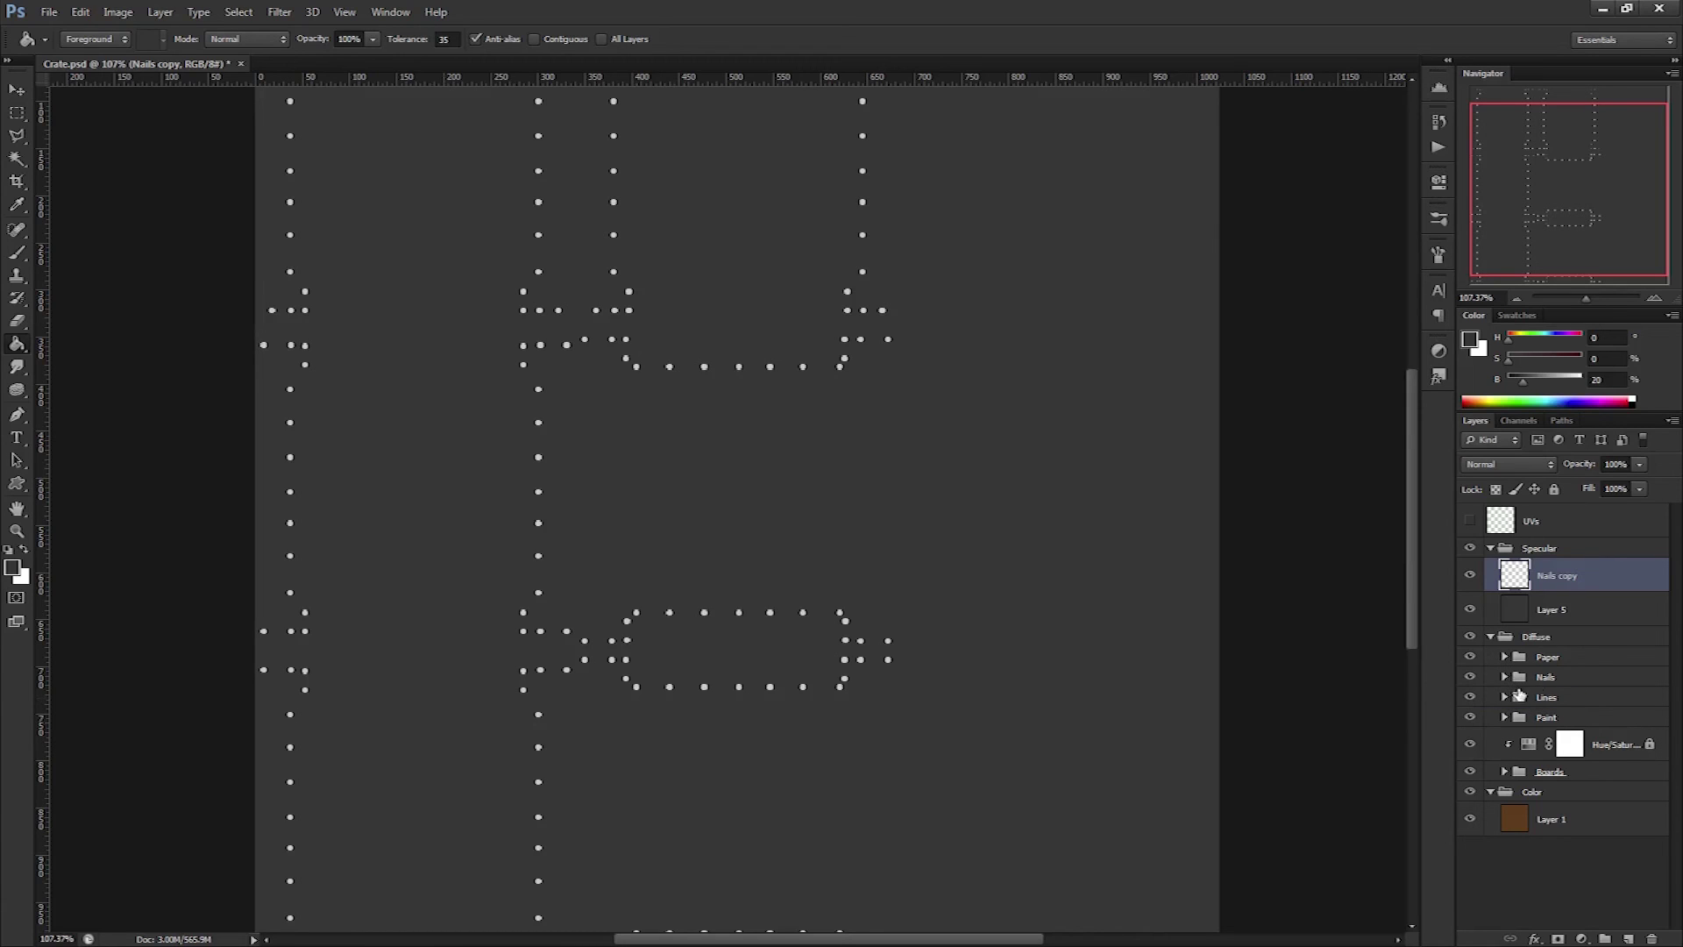
{"action": "left_click", "coordinate": [1562, 698]}
Copy the Lines group into Specular, merge it, and darken it to black with Lightness -100.
{"action": "left_click_drag", "start_coordinate": [1562, 698], "coordinate": [1565, 570]}
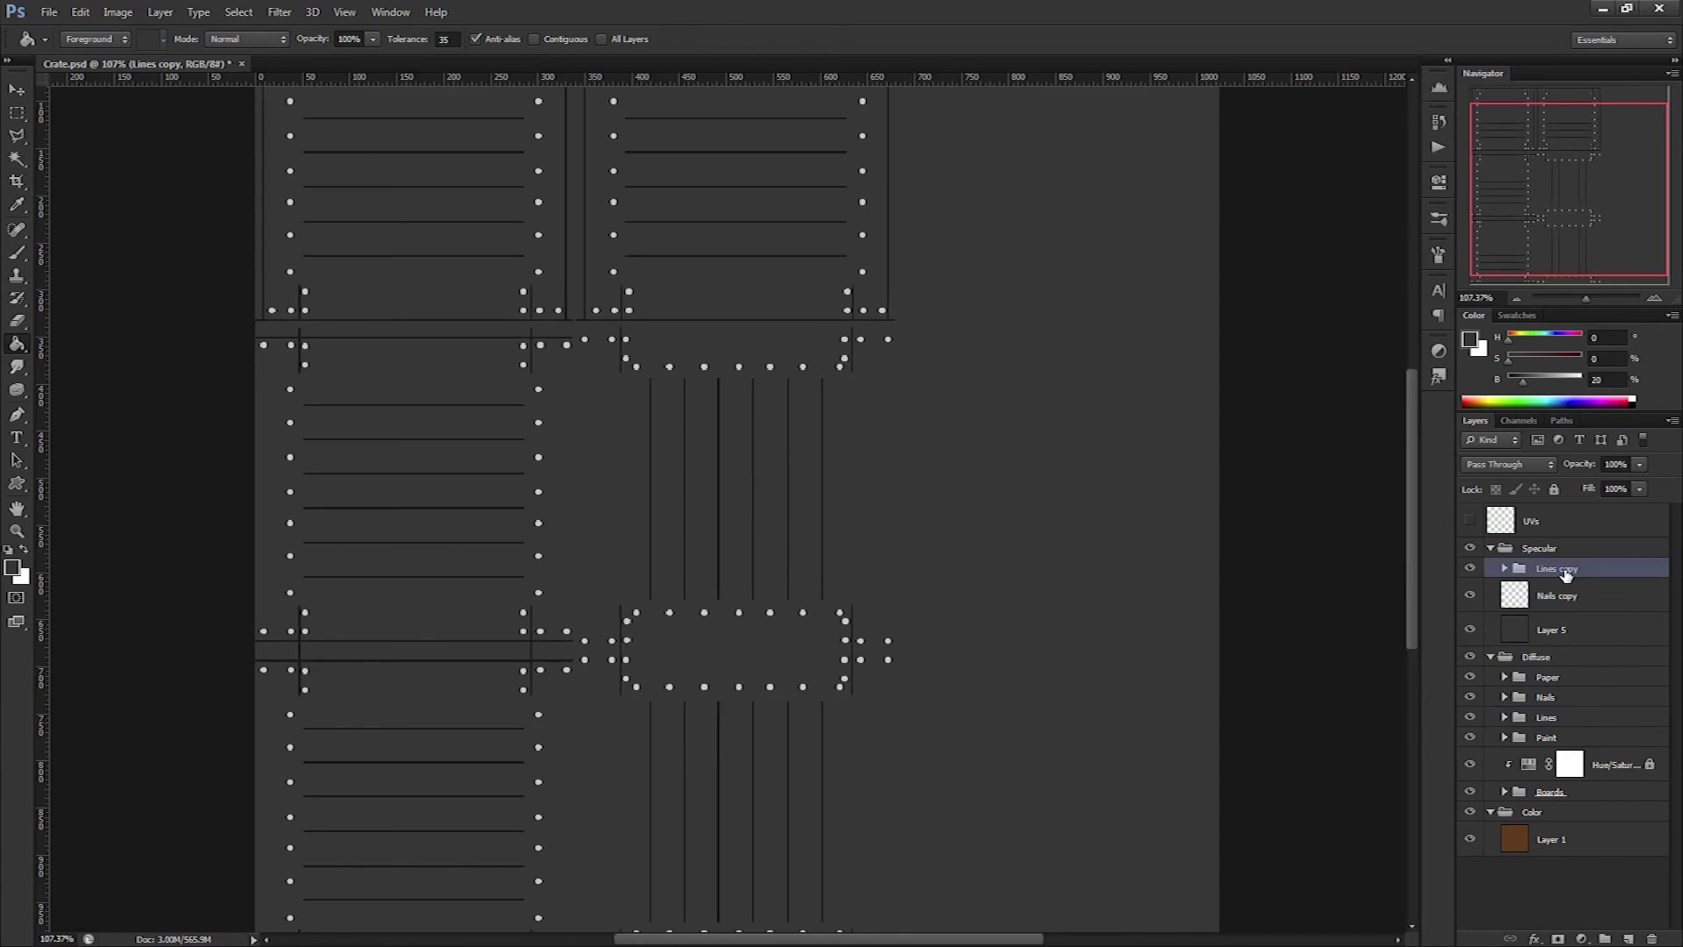
{"action": "key", "text": "ctrl+e"}
{"action": "key", "text": "ctrl+u"}
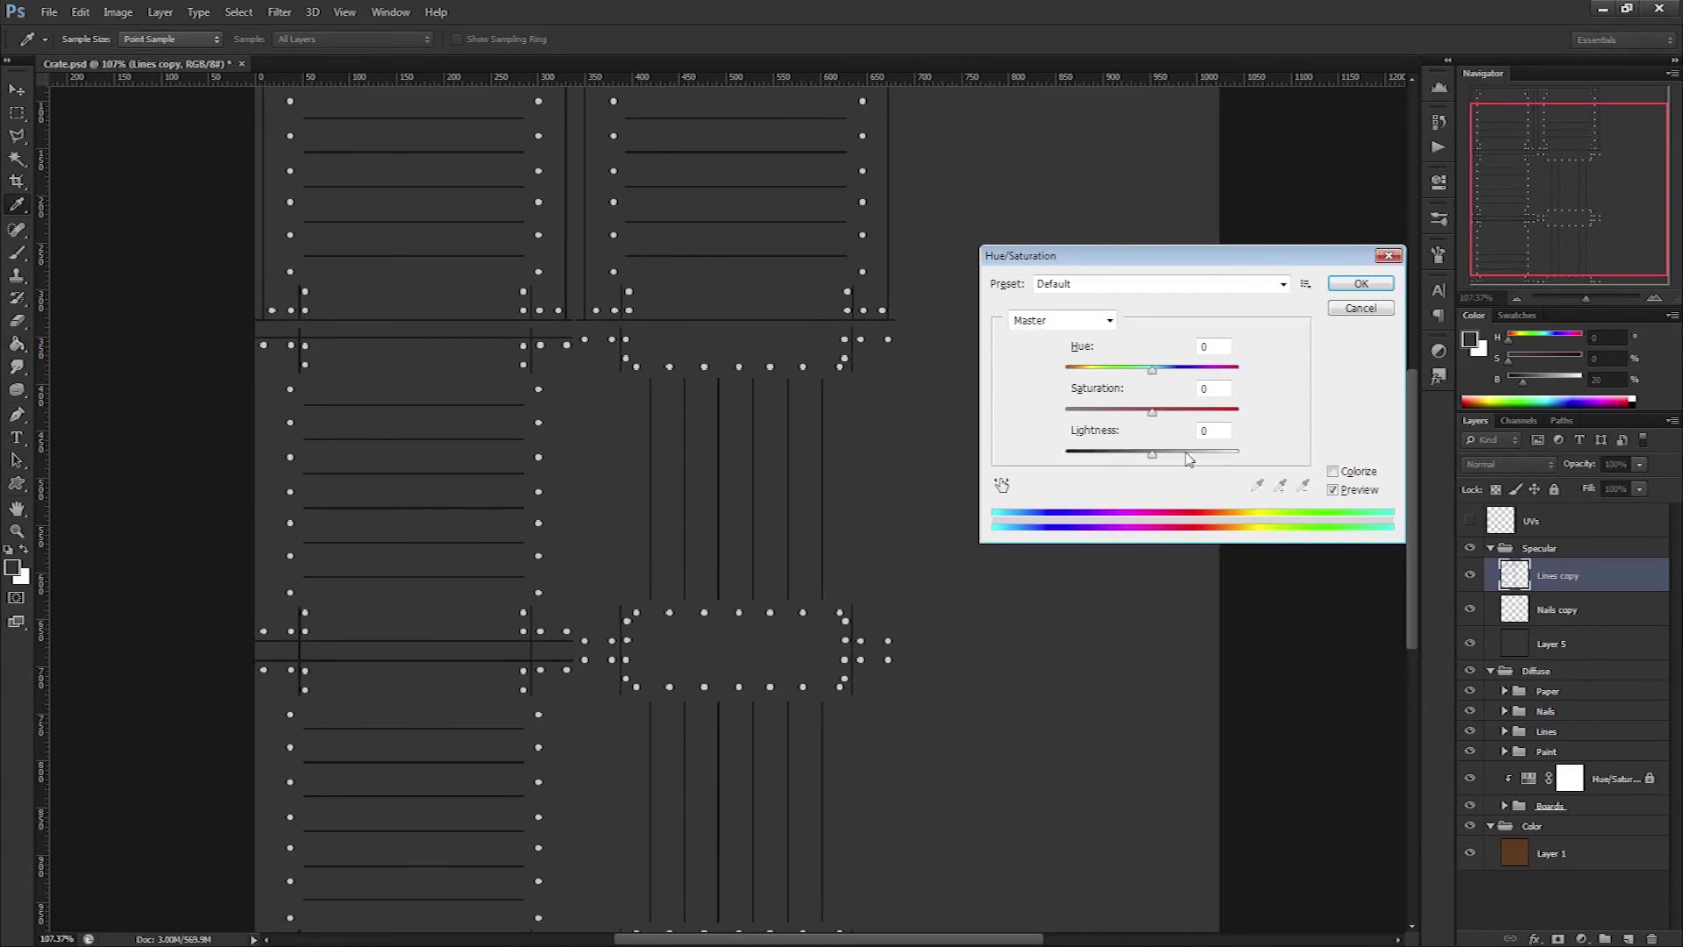
{"action": "left_click_drag", "start_coordinate": [1151, 455], "coordinate": [974, 459]}
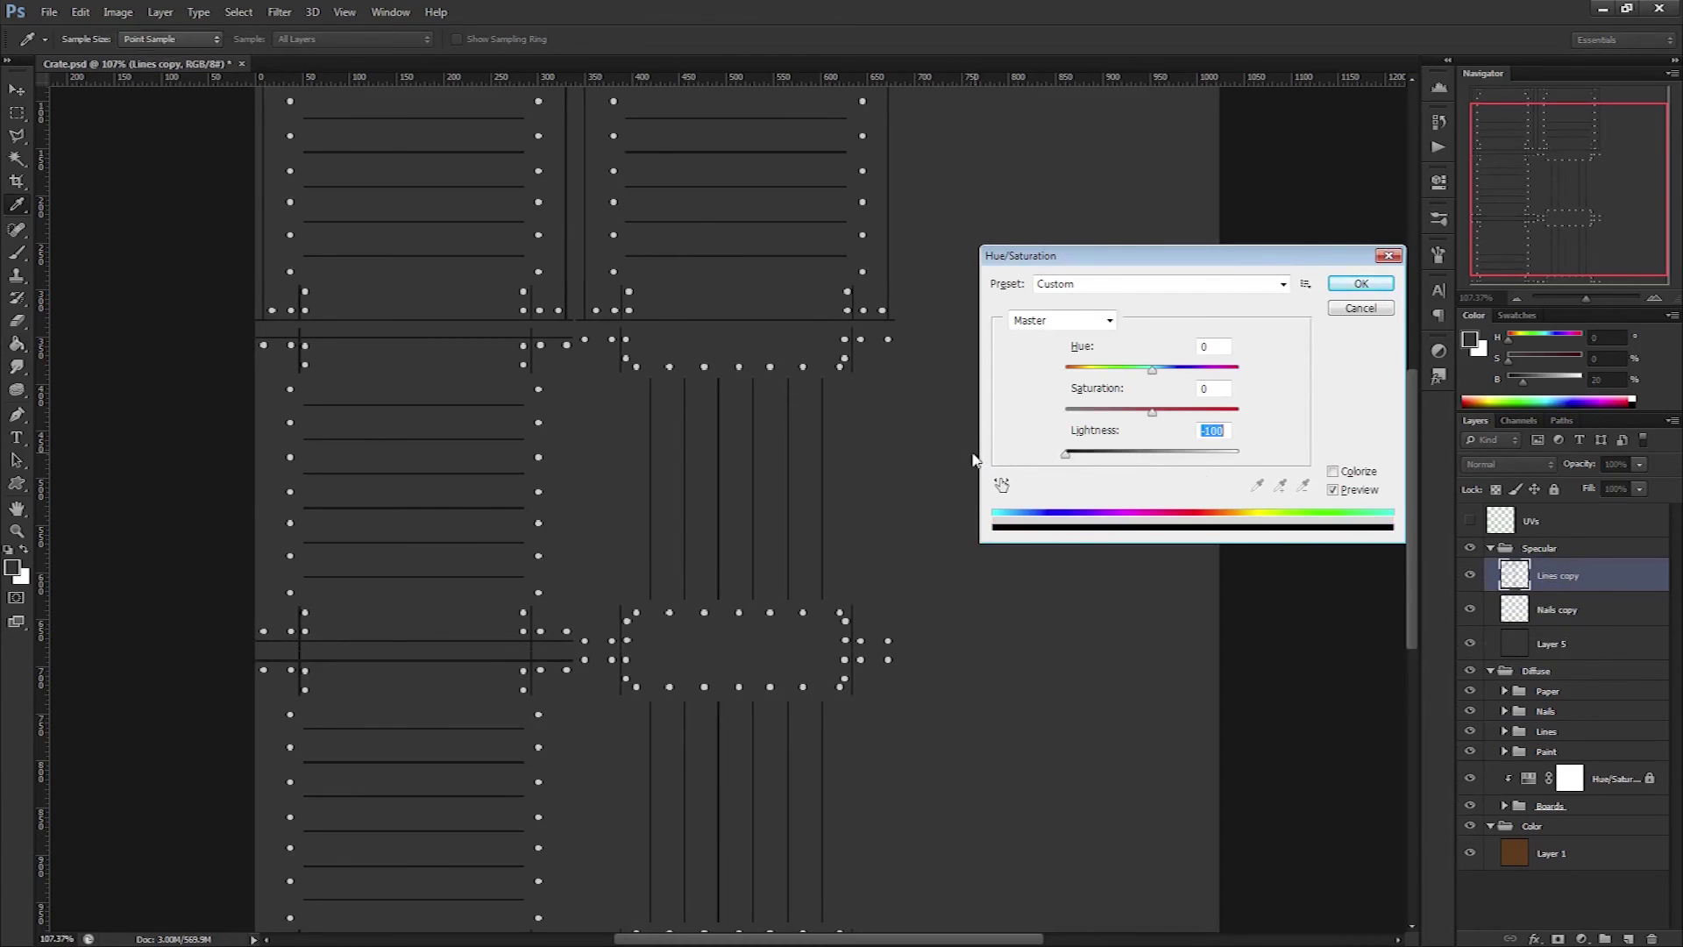
{"action": "left_click", "coordinate": [1358, 284]}
{"action": "key", "text": "g"}
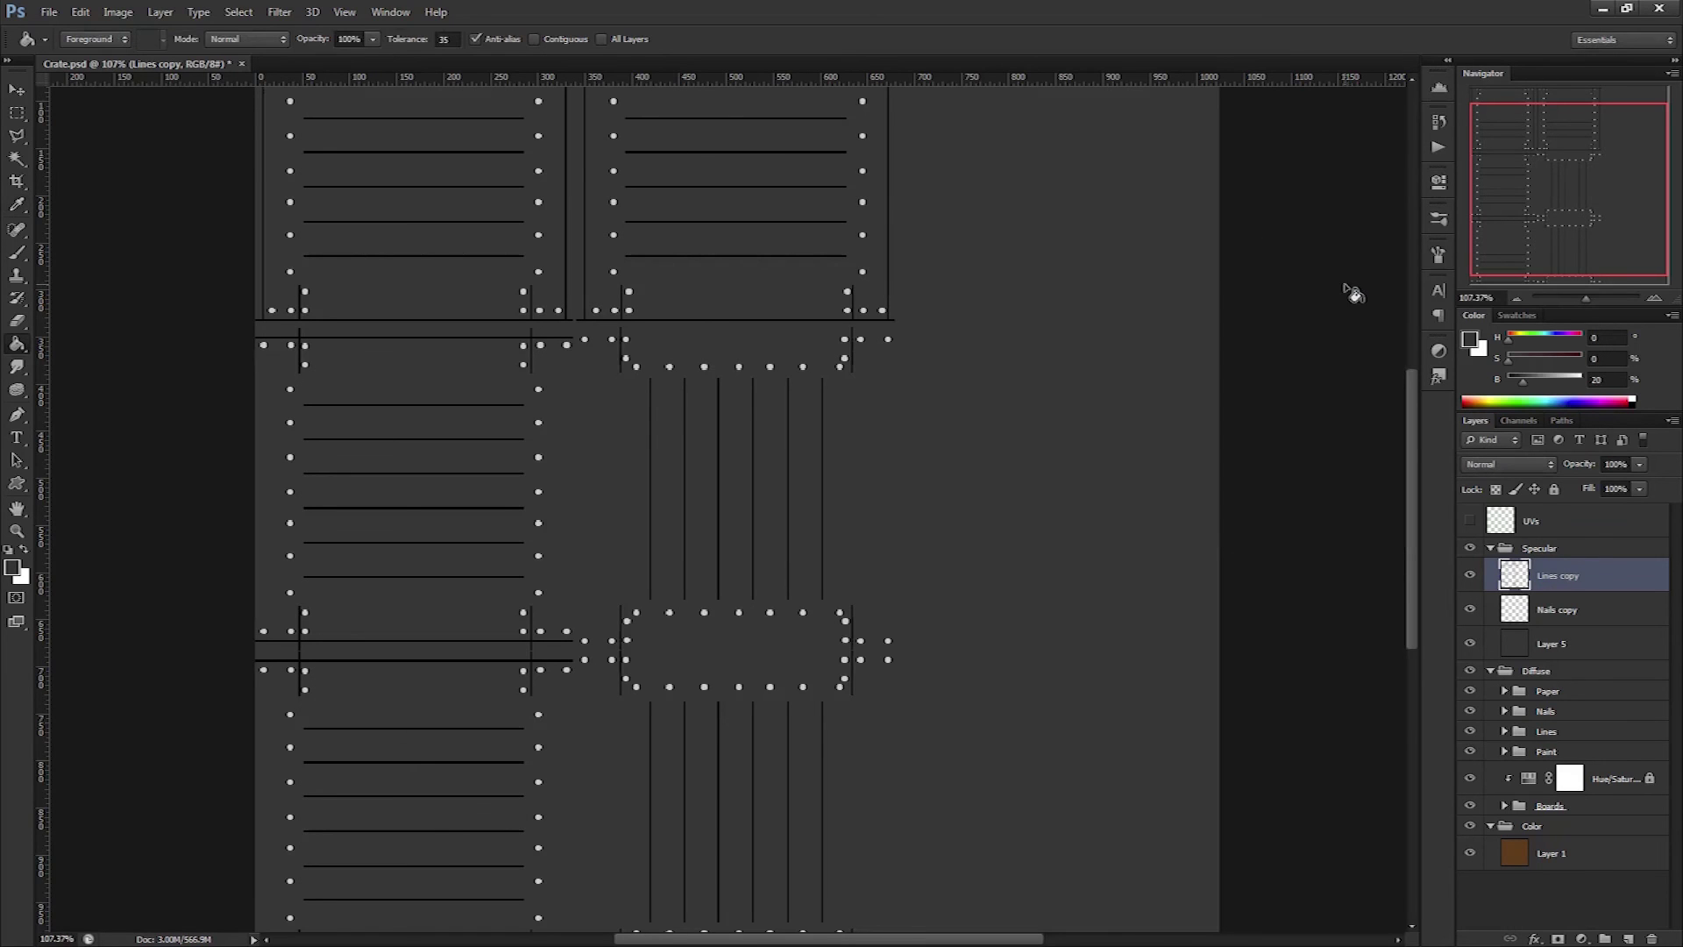
Overwrite Crate_Specular.png with the updated map and view the crate front-on in Maya.
{"action": "key", "text": "ctrl+shift+s"}
{"action": "left_click", "coordinate": [962, 486]}
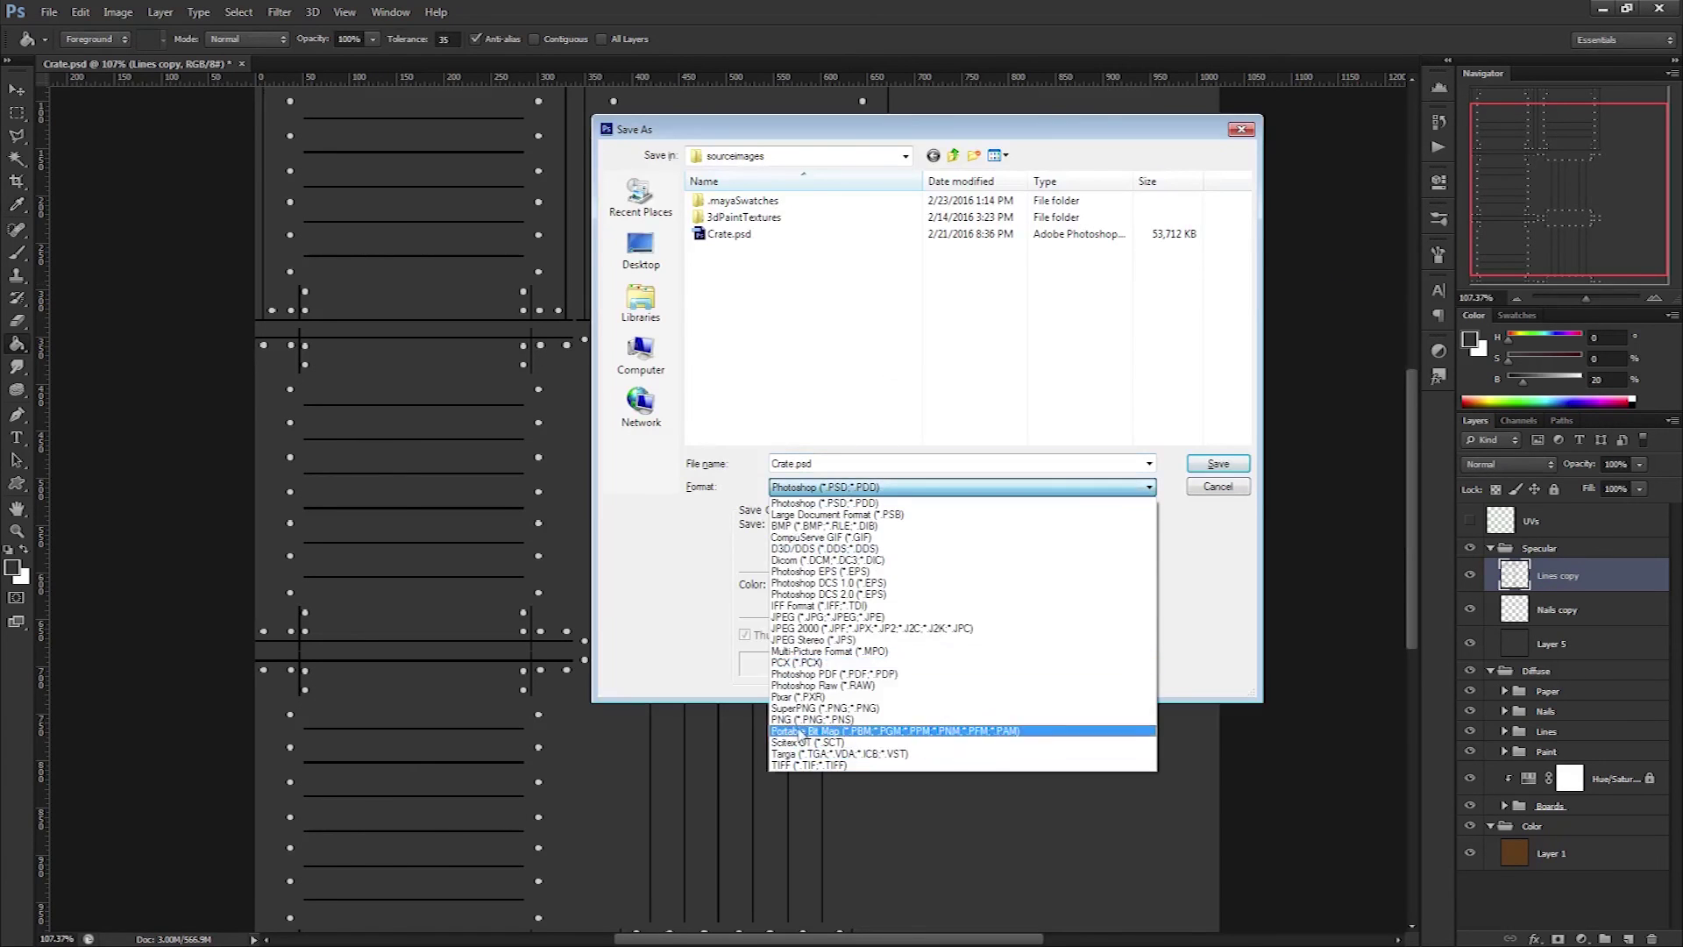
{"action": "left_click", "coordinate": [876, 734]}
{"action": "double_click", "coordinate": [772, 251]}
{"action": "key", "text": "y"}
{"action": "left_click", "coordinate": [261, 225]}
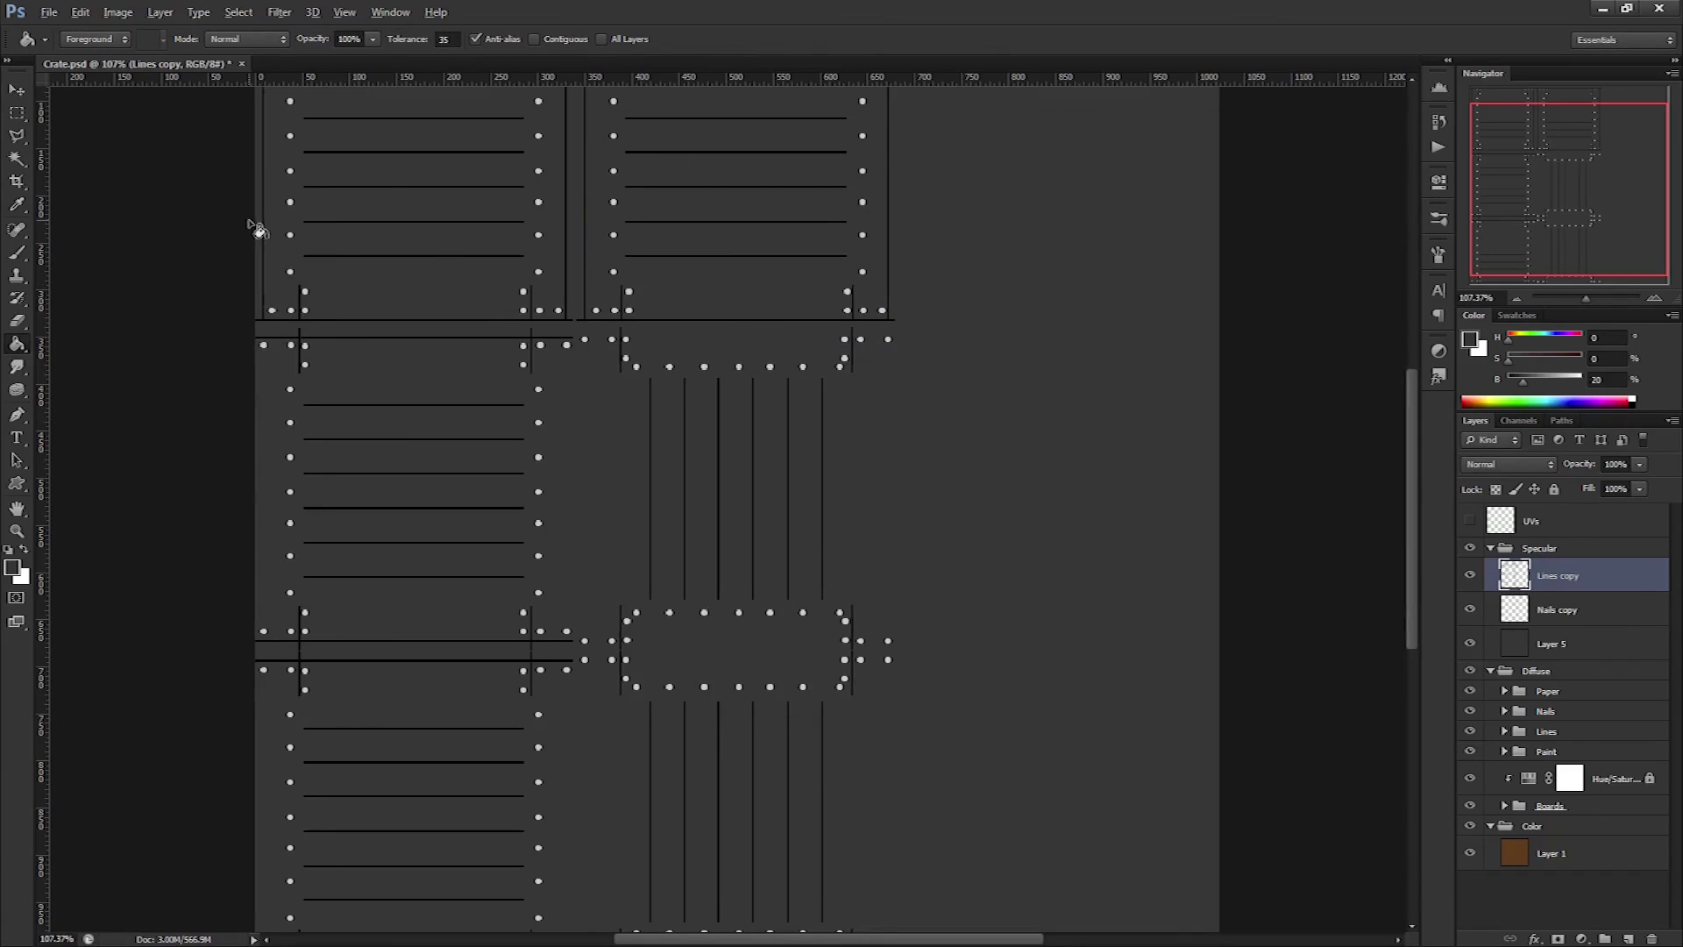
{"action": "key", "text": "alt+Tab"}
{"action": "right_click", "coordinate": [338, 246]}
{"action": "left_click_drag", "start_coordinate": [1015, 451], "coordinate": [954, 430]}
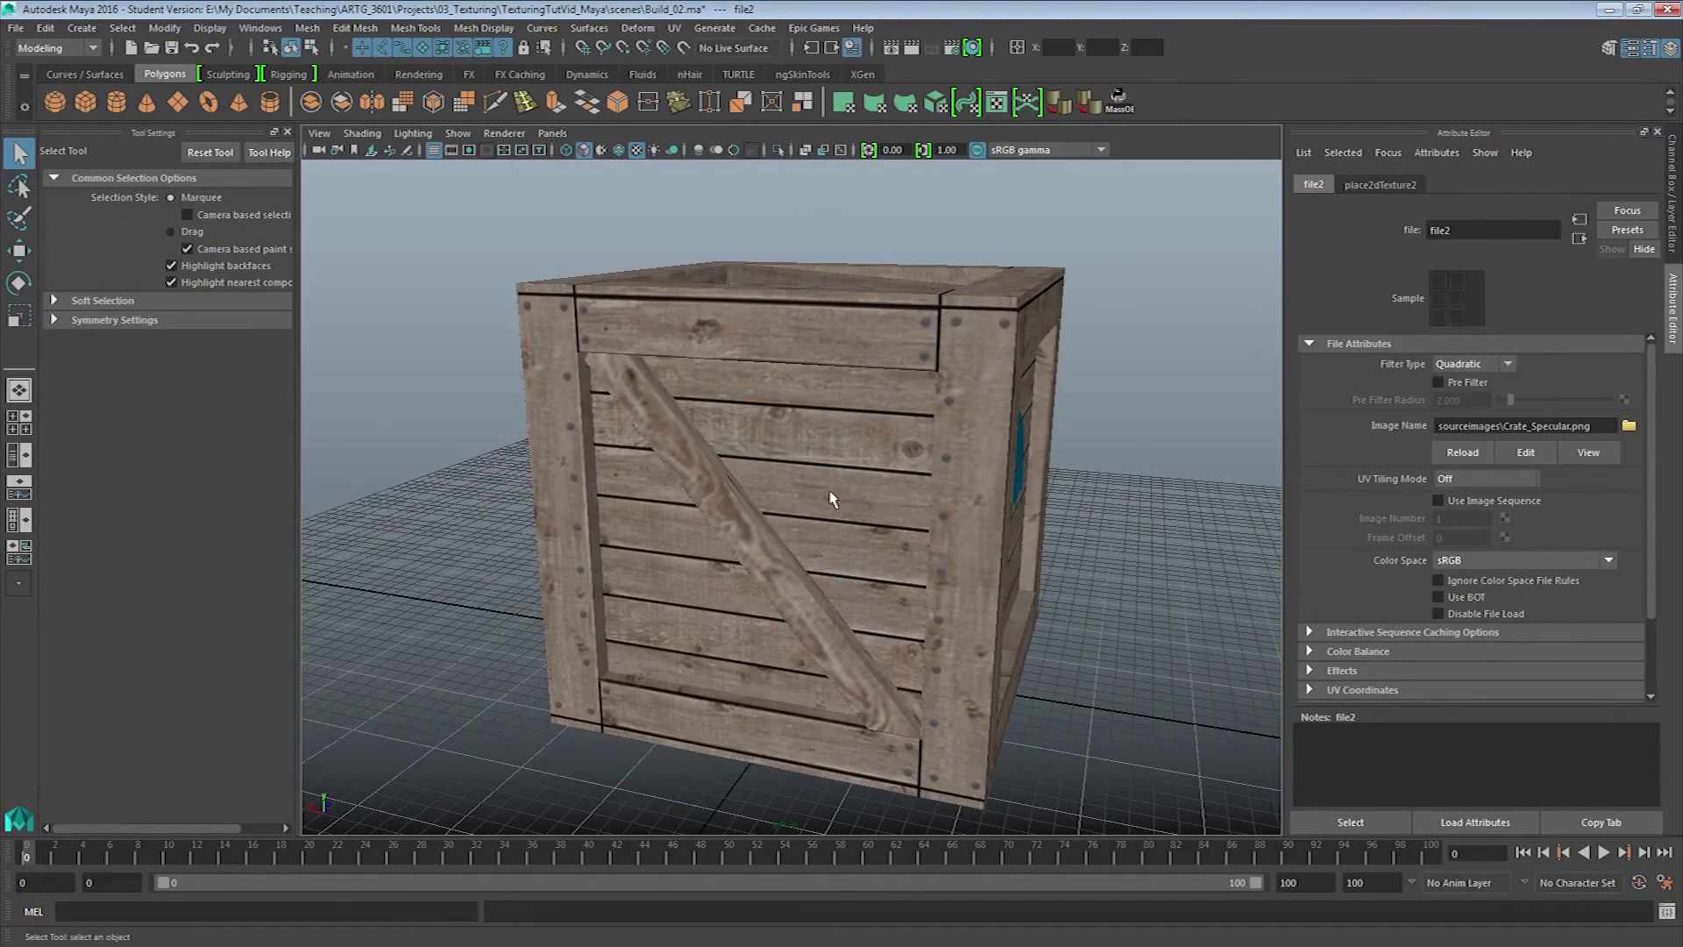
Orbit the crate to view the umbrella side and diagonal brace, then return to Photoshop.
{"action": "left_click_drag", "start_coordinate": [828, 498], "coordinate": [626, 480]}
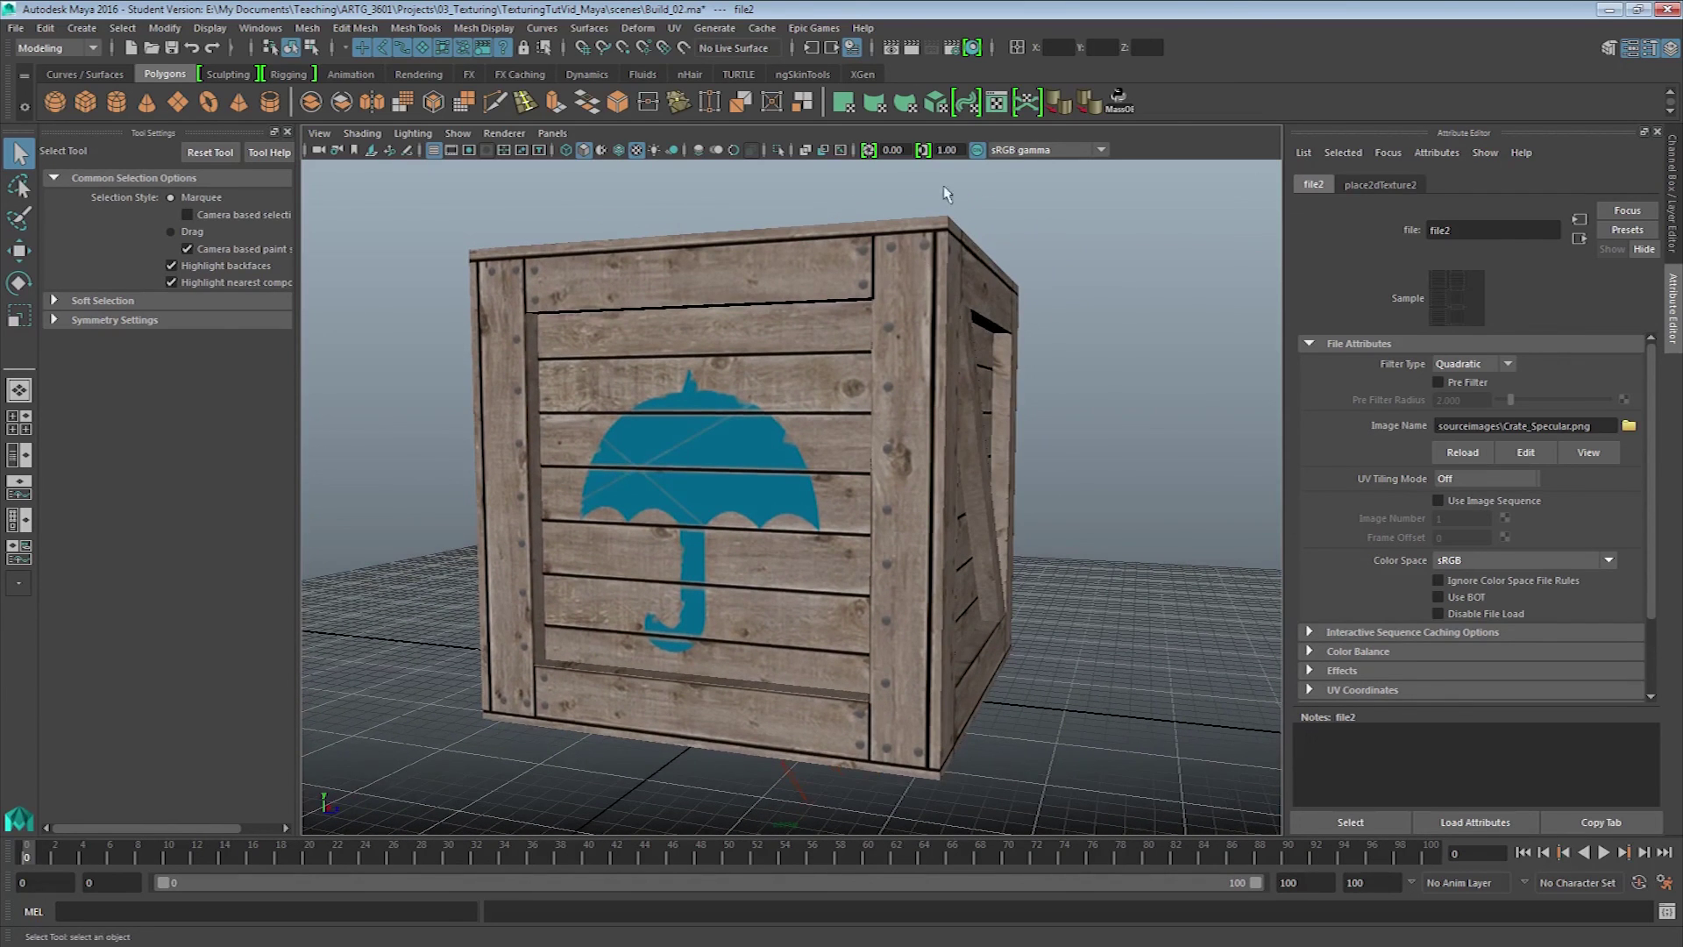
{"action": "mouse_move", "coordinate": [776, 450]}
{"action": "left_mouse_down"}
{"action": "mouse_move", "coordinate": [661, 468]}
{"action": "mouse_move", "coordinate": [835, 464]}
{"action": "left_mouse_up"}
{"action": "key", "text": "alt+Tab"}
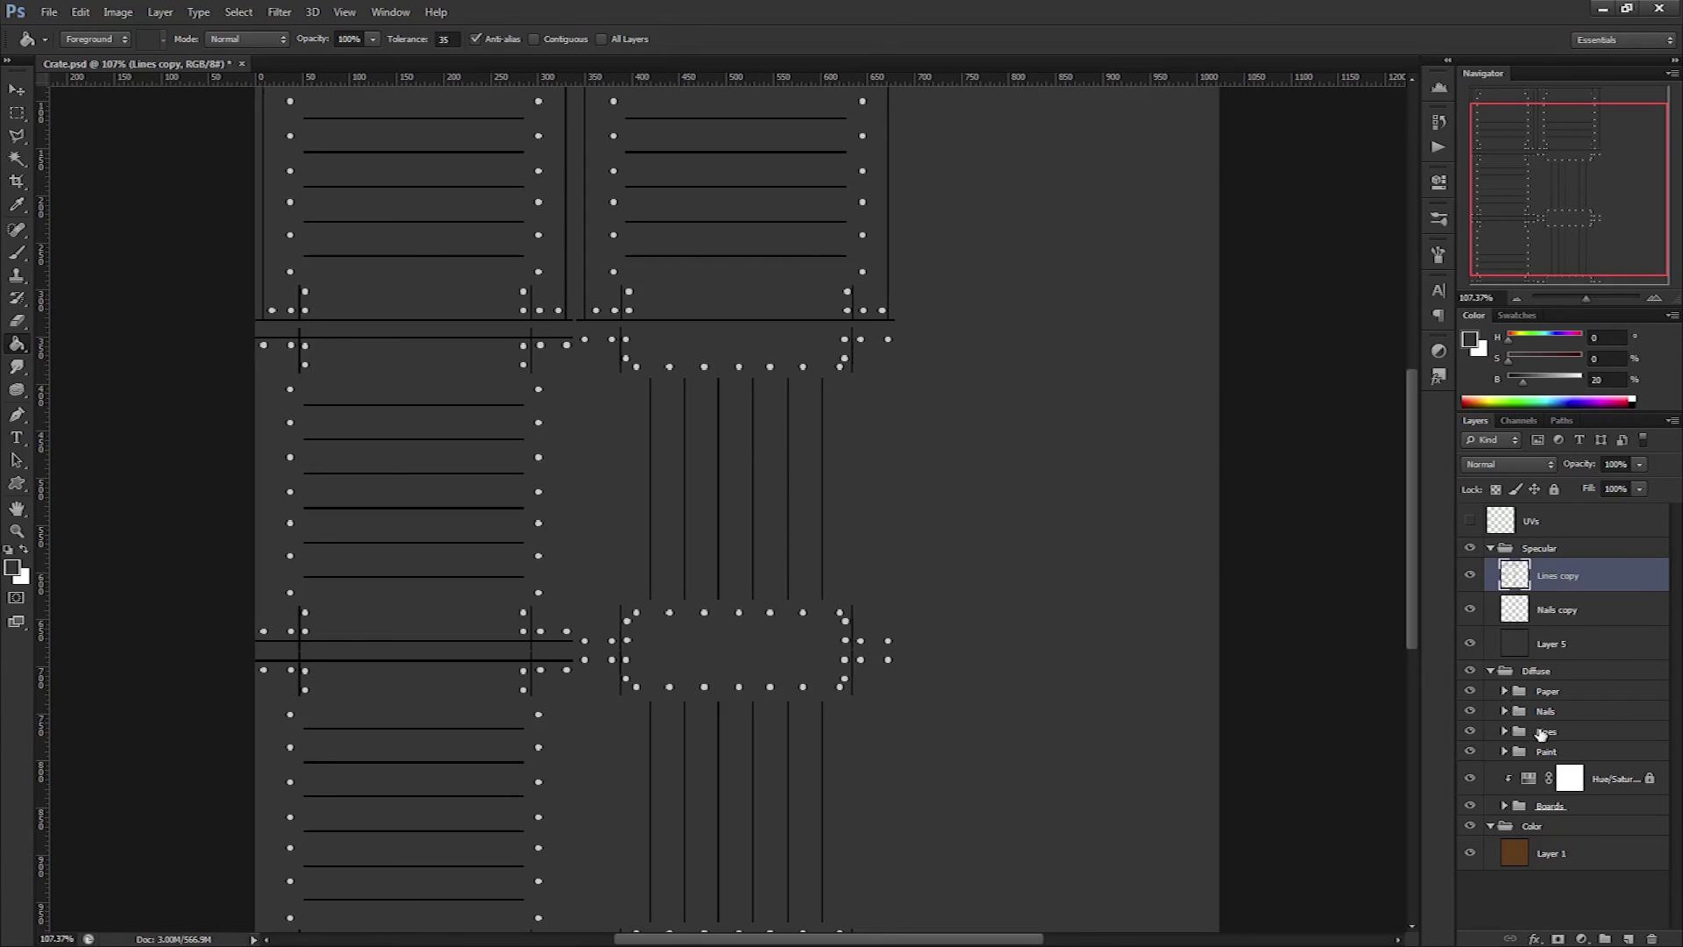
Add a merged Boards copy to Specular, desaturated with Saturation -100 and blended as Overlay.
{"action": "left_click", "coordinate": [1526, 807]}
{"action": "left_click_drag", "start_coordinate": [1622, 807], "coordinate": [1574, 625]}
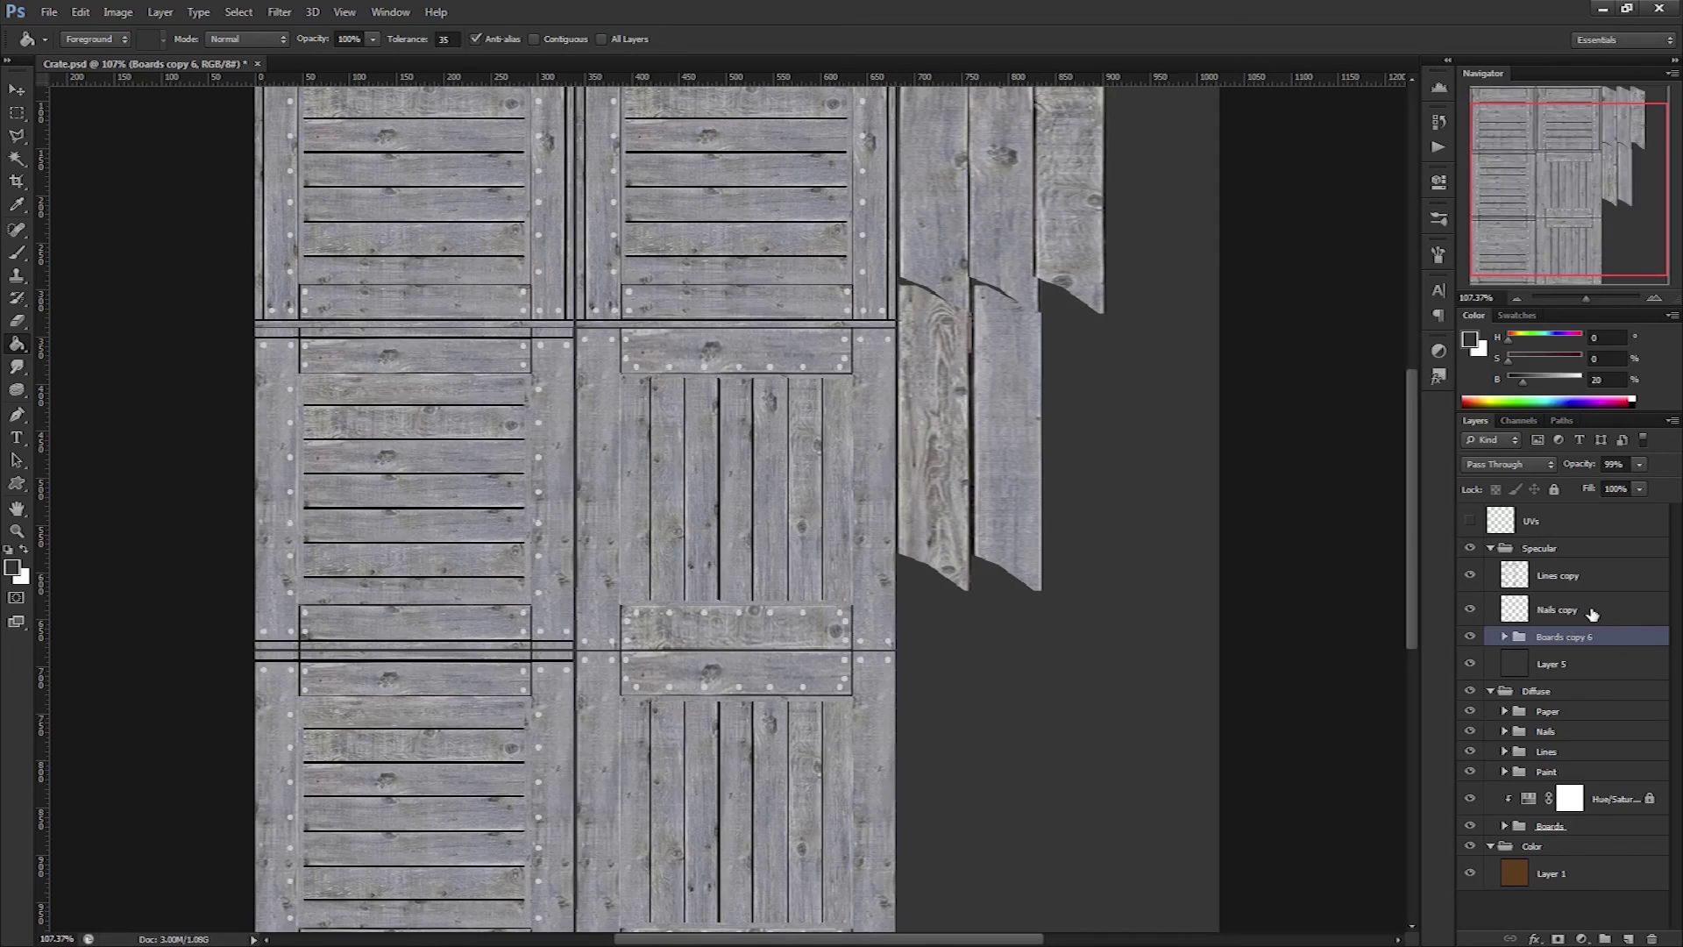
{"action": "key", "text": "ctrl+e"}
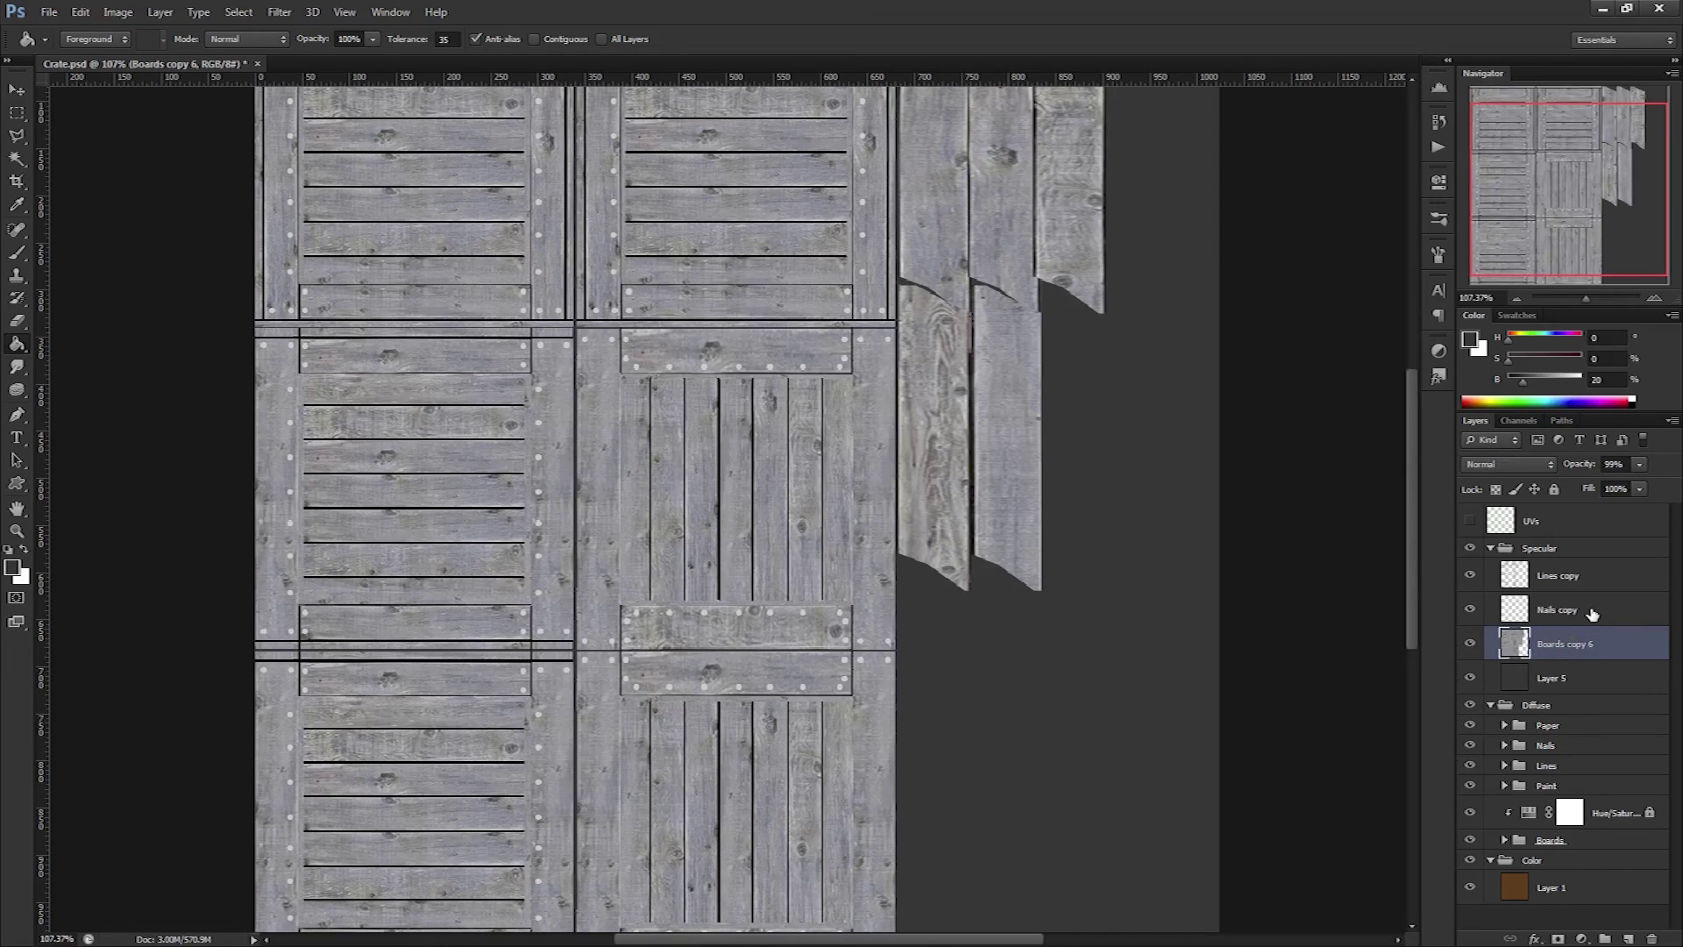
{"action": "key", "text": "ctrl+u"}
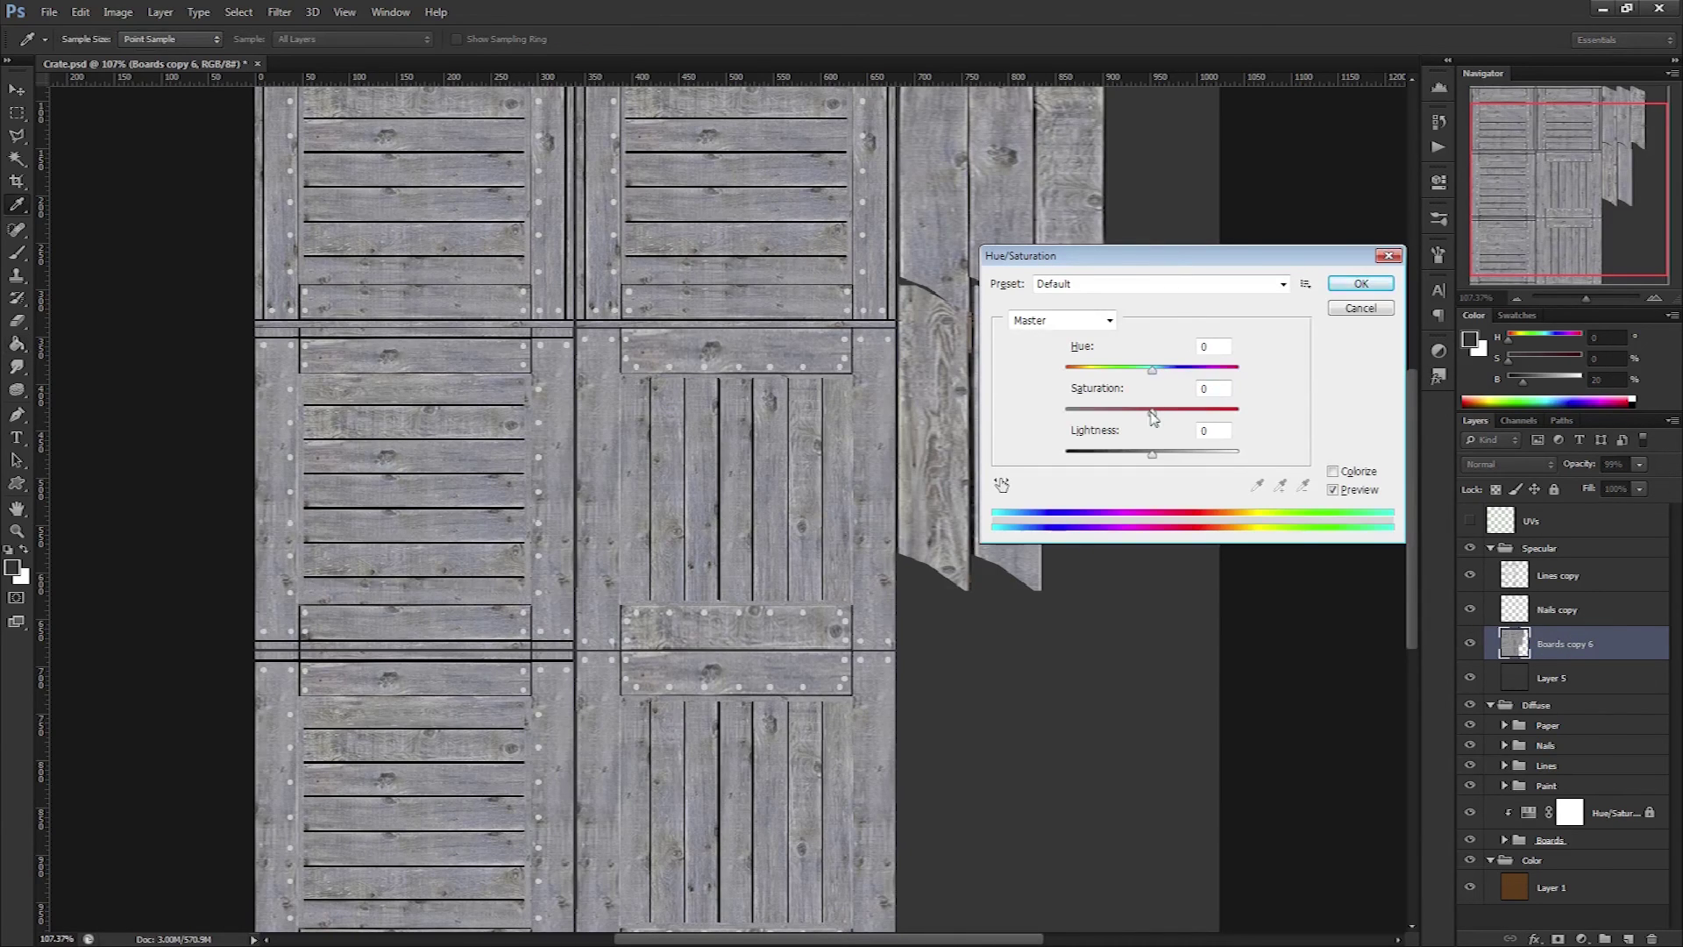
{"action": "left_click_drag", "start_coordinate": [1152, 411], "coordinate": [1034, 414]}
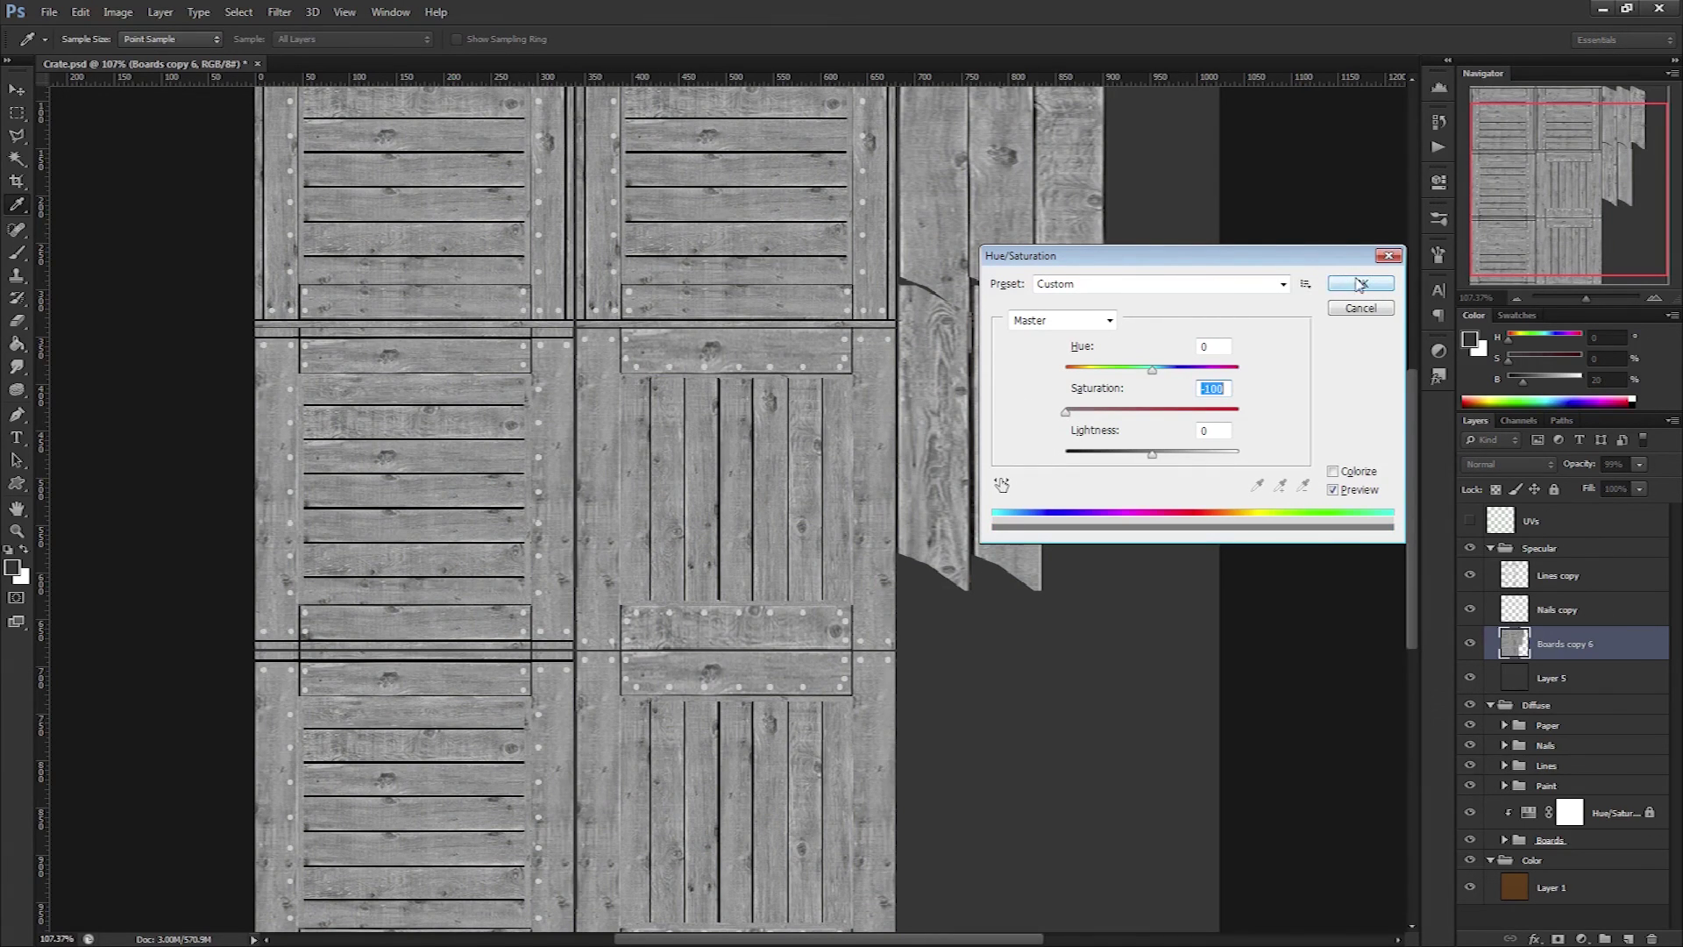
{"action": "key", "text": "g"}
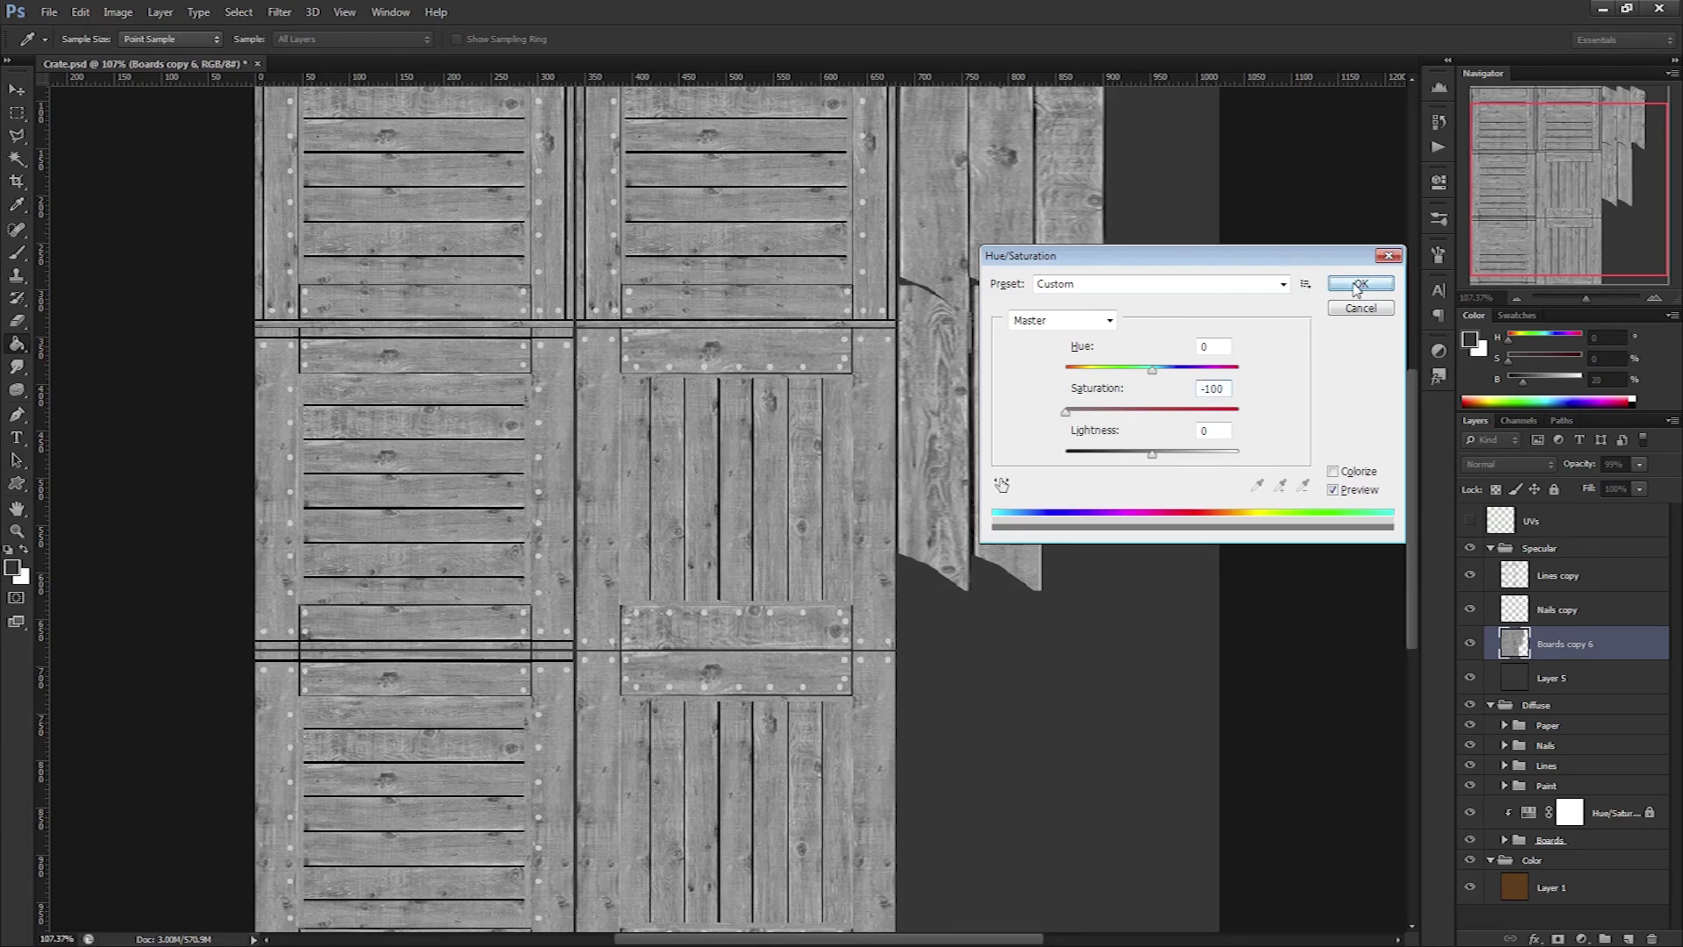
{"action": "left_click", "coordinate": [1359, 284]}
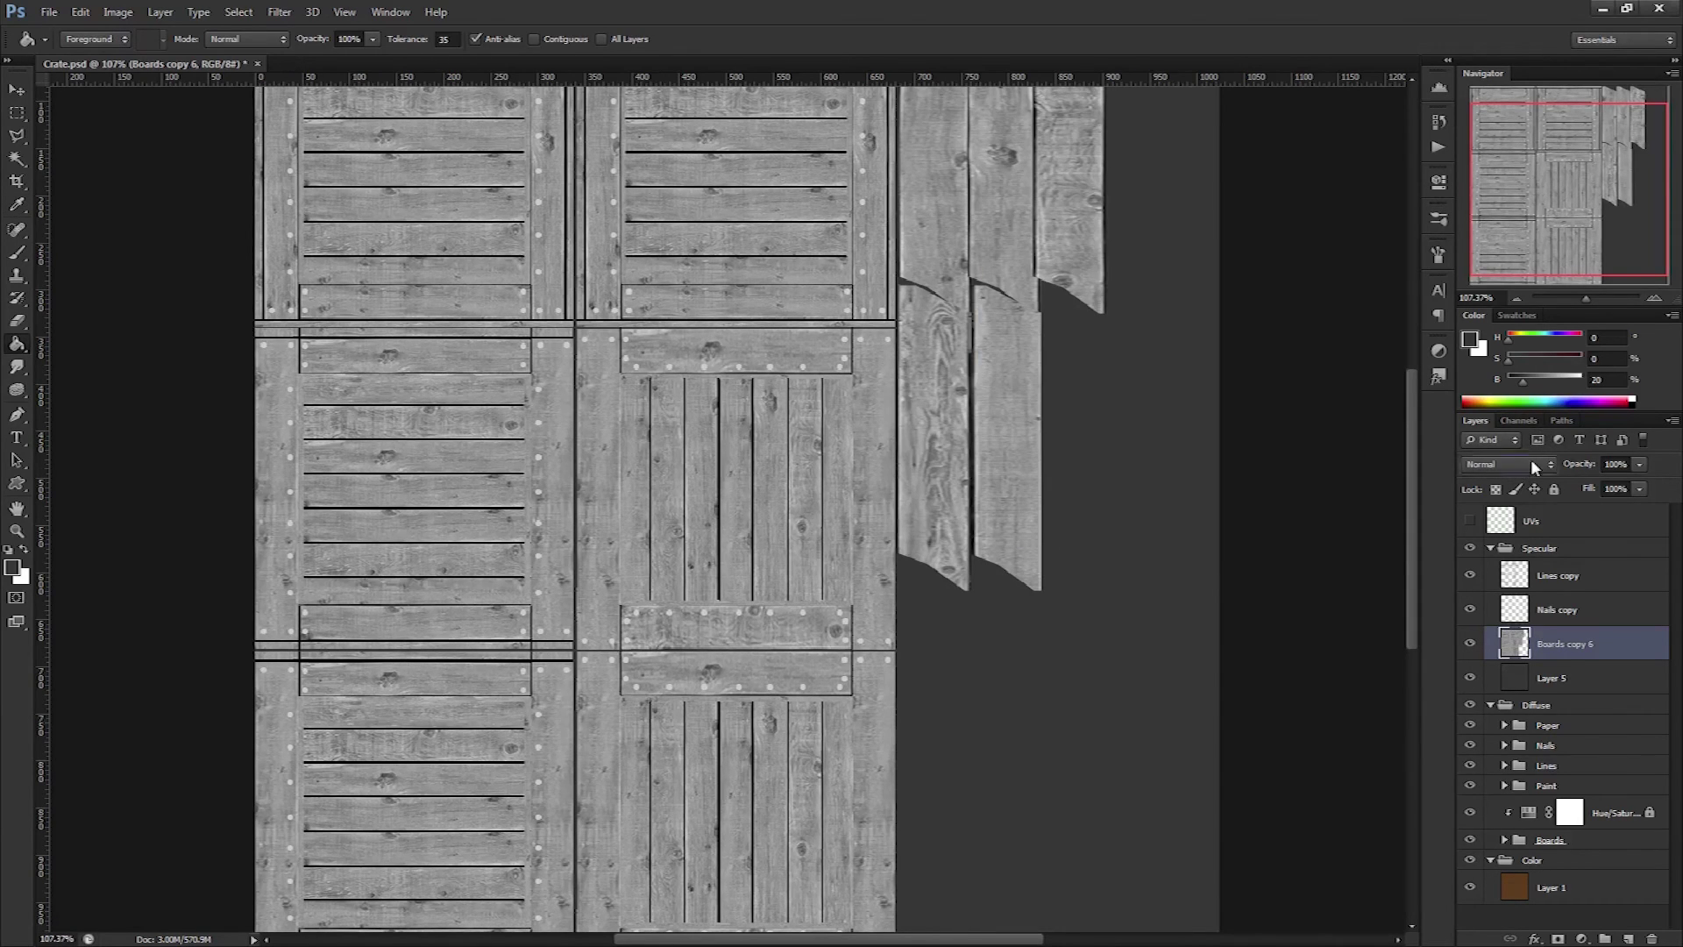
{"action": "left_click", "coordinate": [1531, 459]}
{"action": "left_click", "coordinate": [1492, 706]}
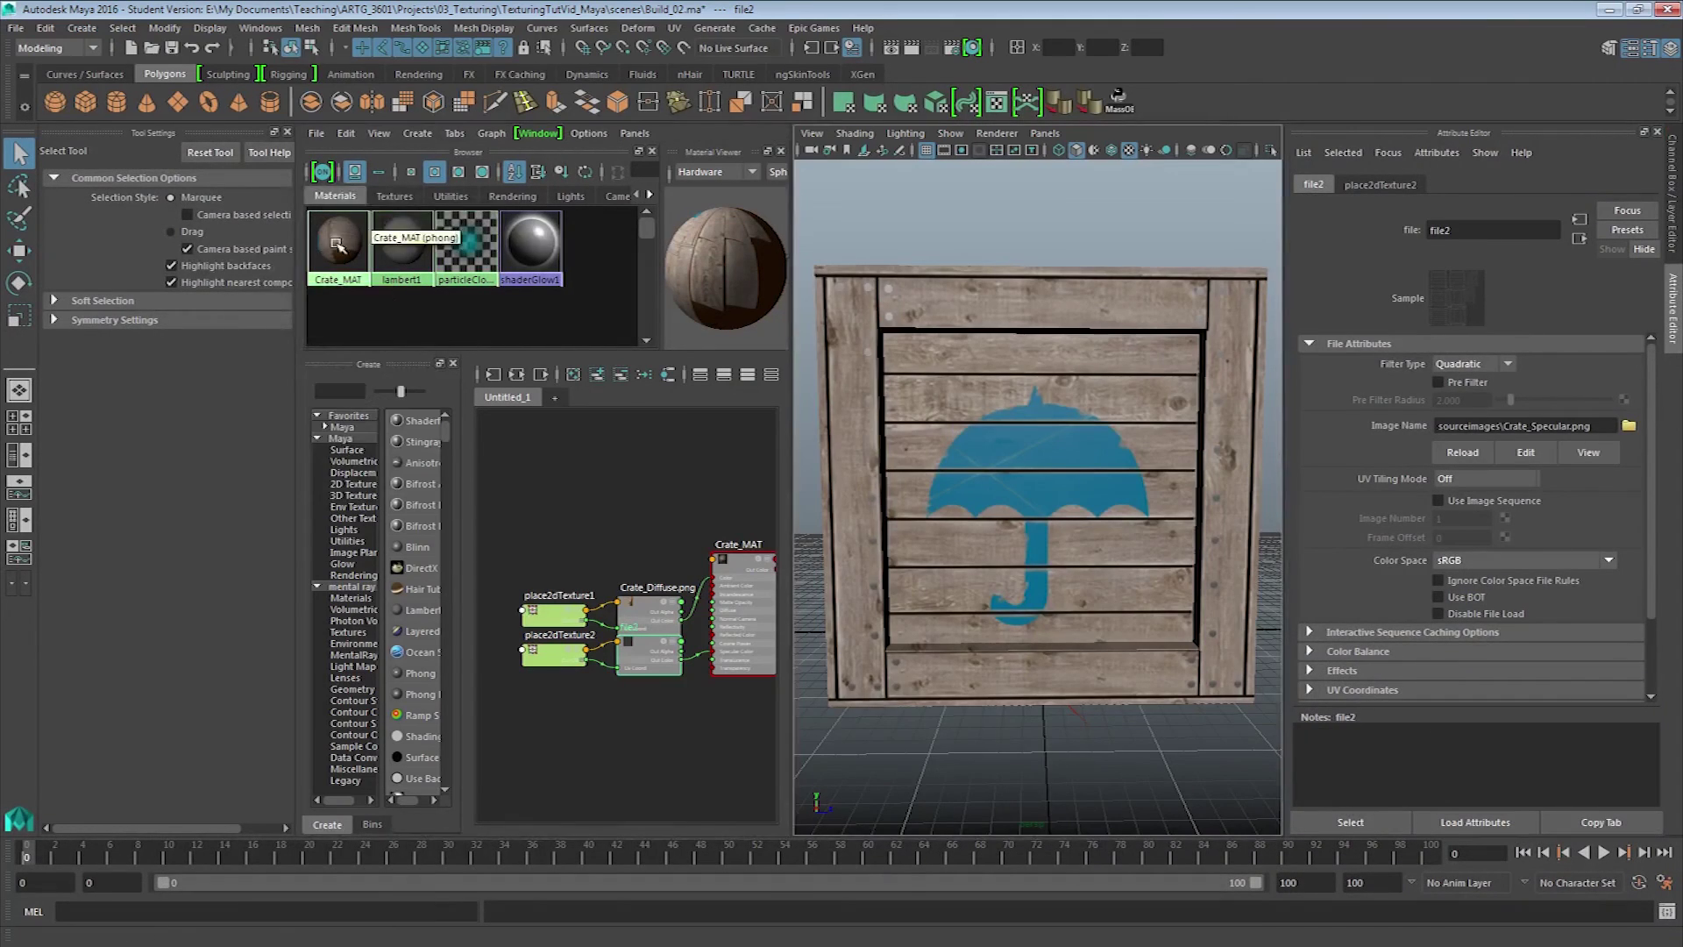
Orbit and zoom around the crate from front, three-quarter and FRAGILE top views to inspect the highlights.
{"action": "left_click_drag", "start_coordinate": [1009, 385], "coordinate": [1022, 431]}
{"action": "scroll", "coordinate": [1095, 425], "scroll_direction": "up", "scroll_amount": 5}
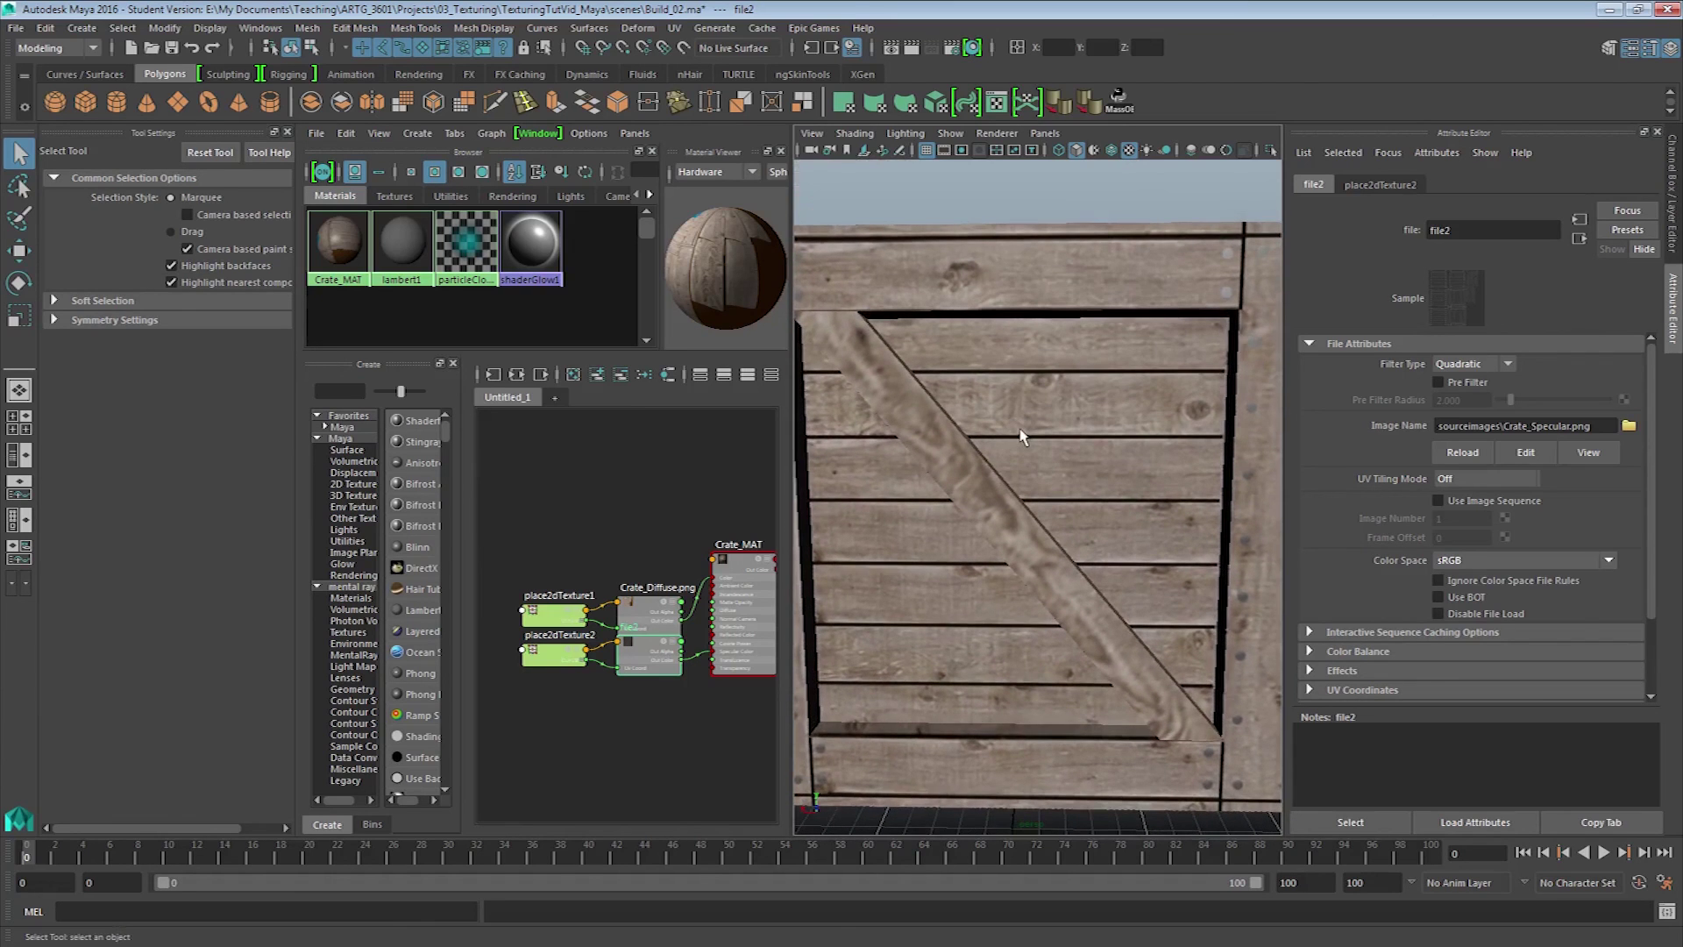
{"action": "scroll", "coordinate": [951, 380], "scroll_direction": "down", "scroll_amount": 5}
{"action": "scroll", "coordinate": [950, 380], "scroll_direction": "up", "scroll_amount": 3}
{"action": "left_click_drag", "start_coordinate": [951, 380], "coordinate": [980, 419]}
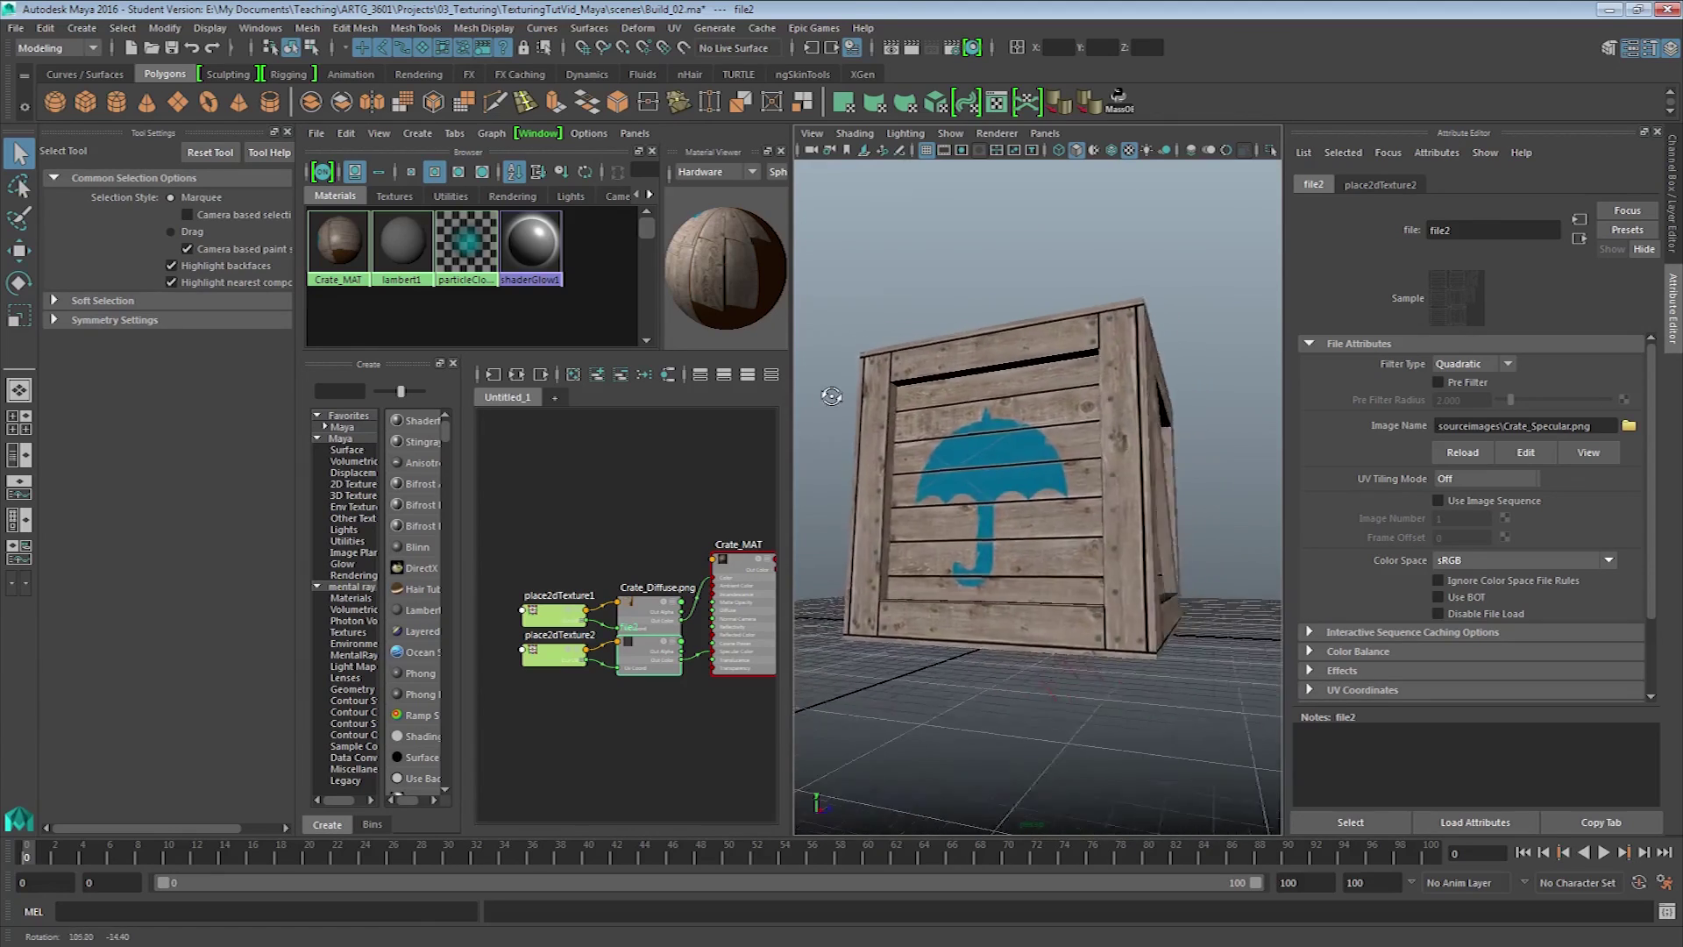
{"action": "left_click_drag", "start_coordinate": [831, 397], "coordinate": [976, 362]}
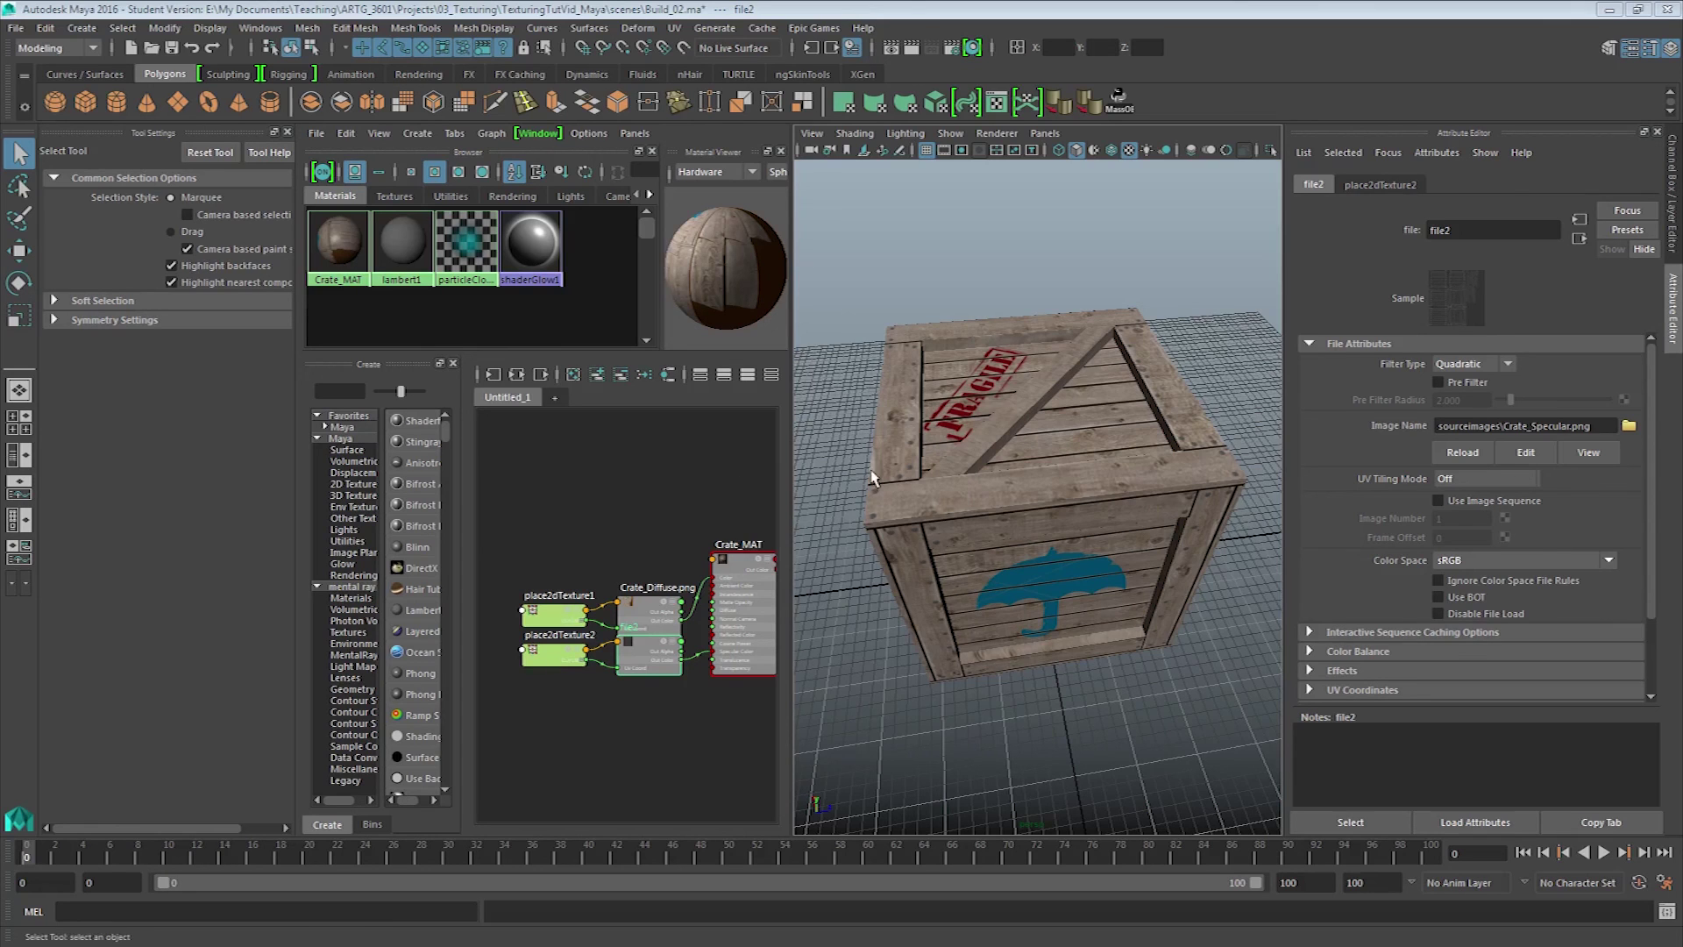
{"action": "left_click_drag", "start_coordinate": [835, 487], "coordinate": [807, 426]}
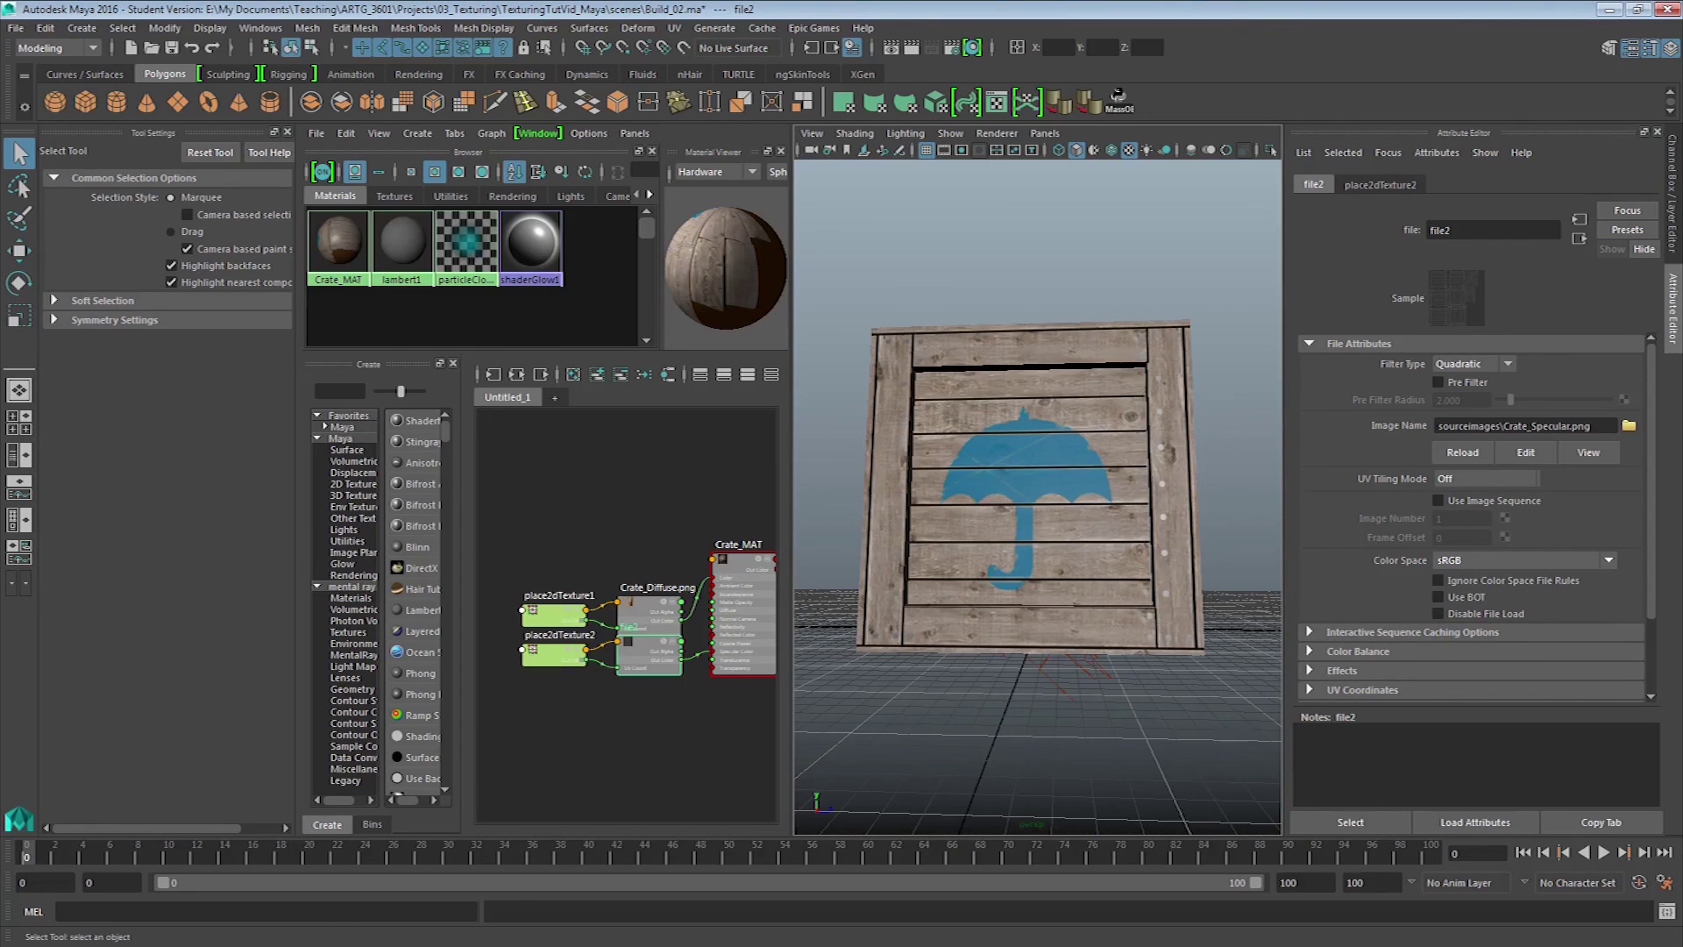
Copy the Paint group into the Specular group and delete Layer 4 from the copy.
{"action": "key", "text": "alt+Tab"}
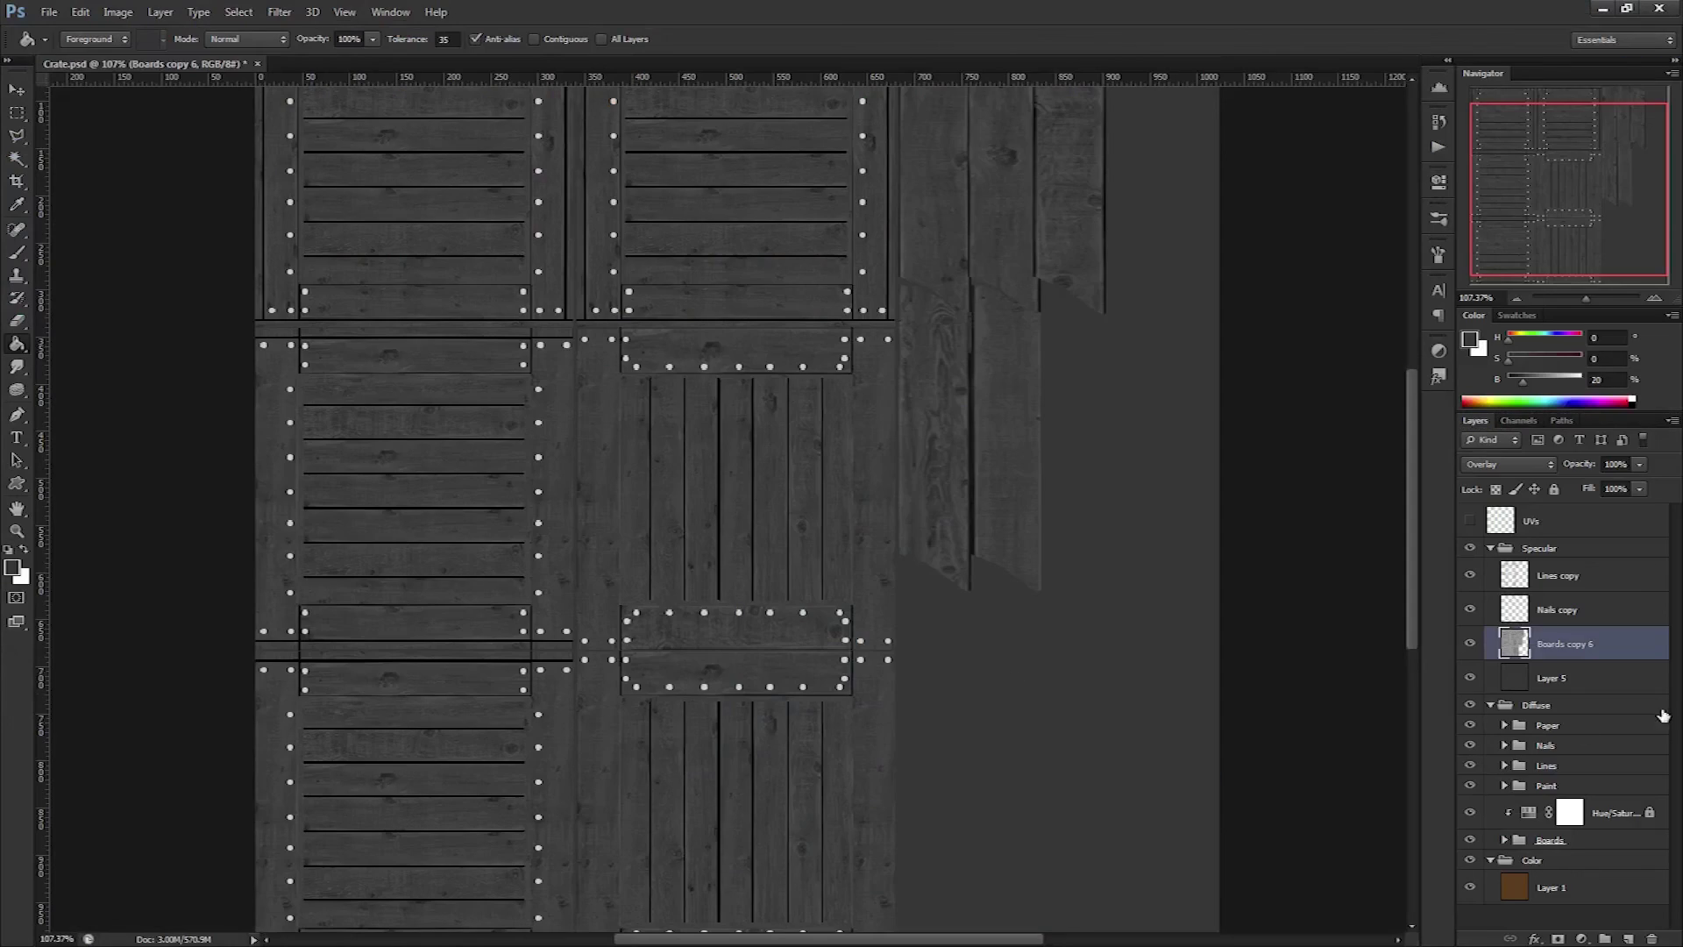
{"action": "mouse_move", "coordinate": [1555, 783]}
{"action": "left_mouse_down"}
{"action": "mouse_move", "coordinate": [1585, 564]}
{"action": "mouse_move", "coordinate": [1486, 570]}
{"action": "left_mouse_up"}
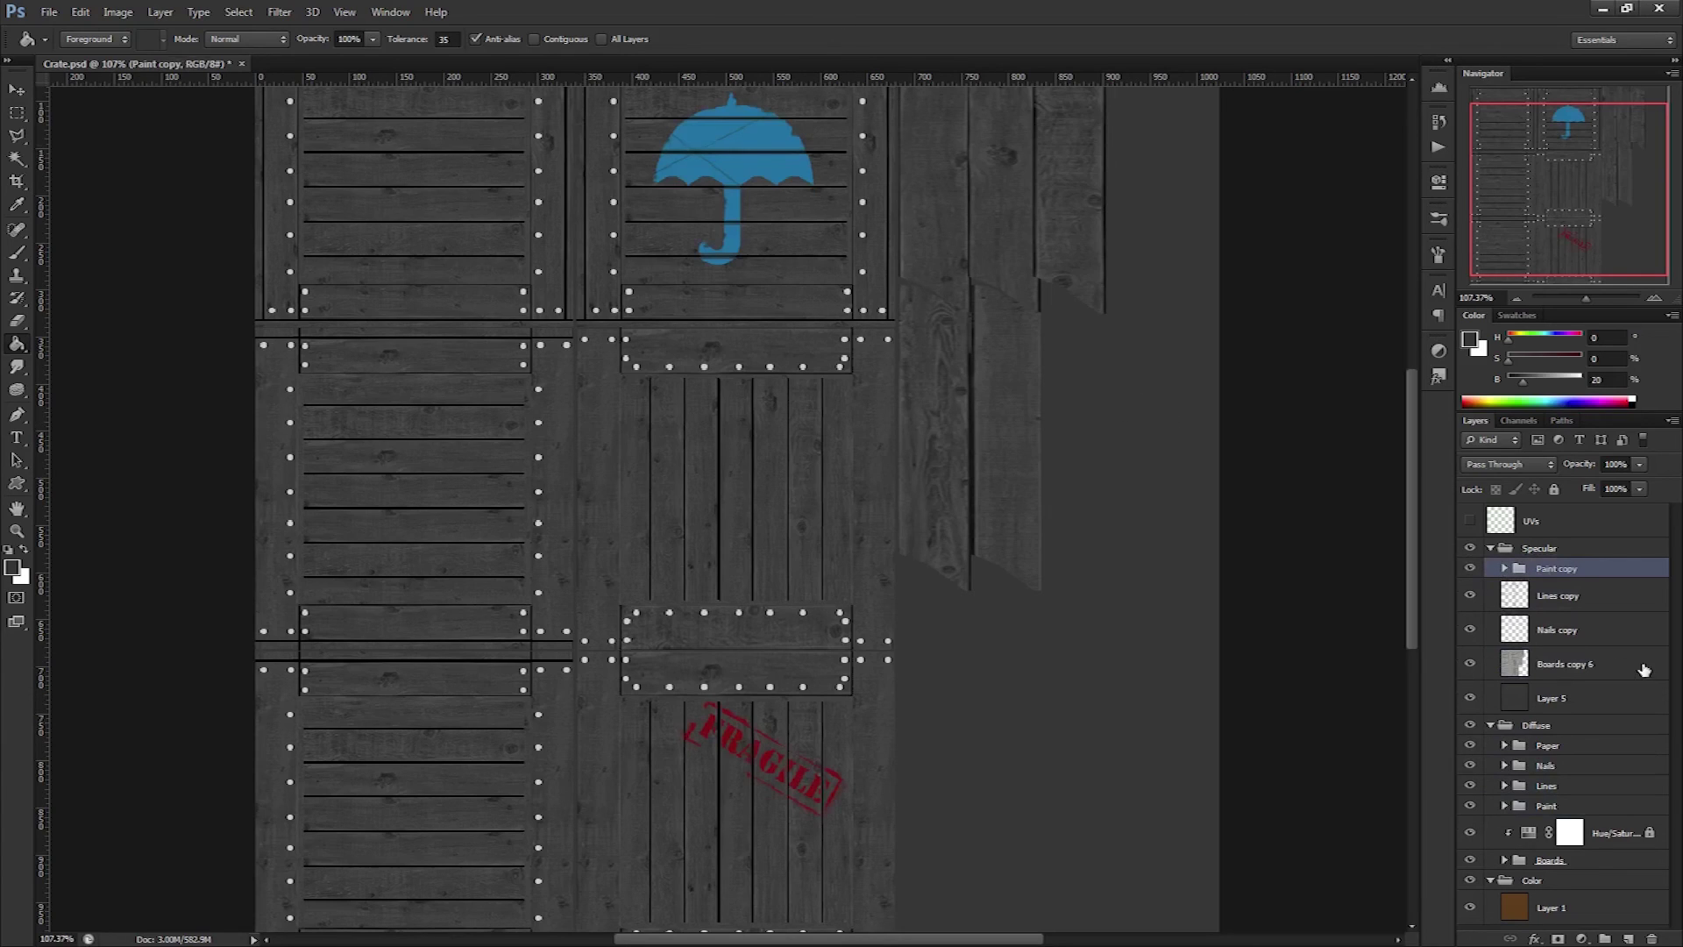
{"action": "left_click", "coordinate": [1507, 568]}
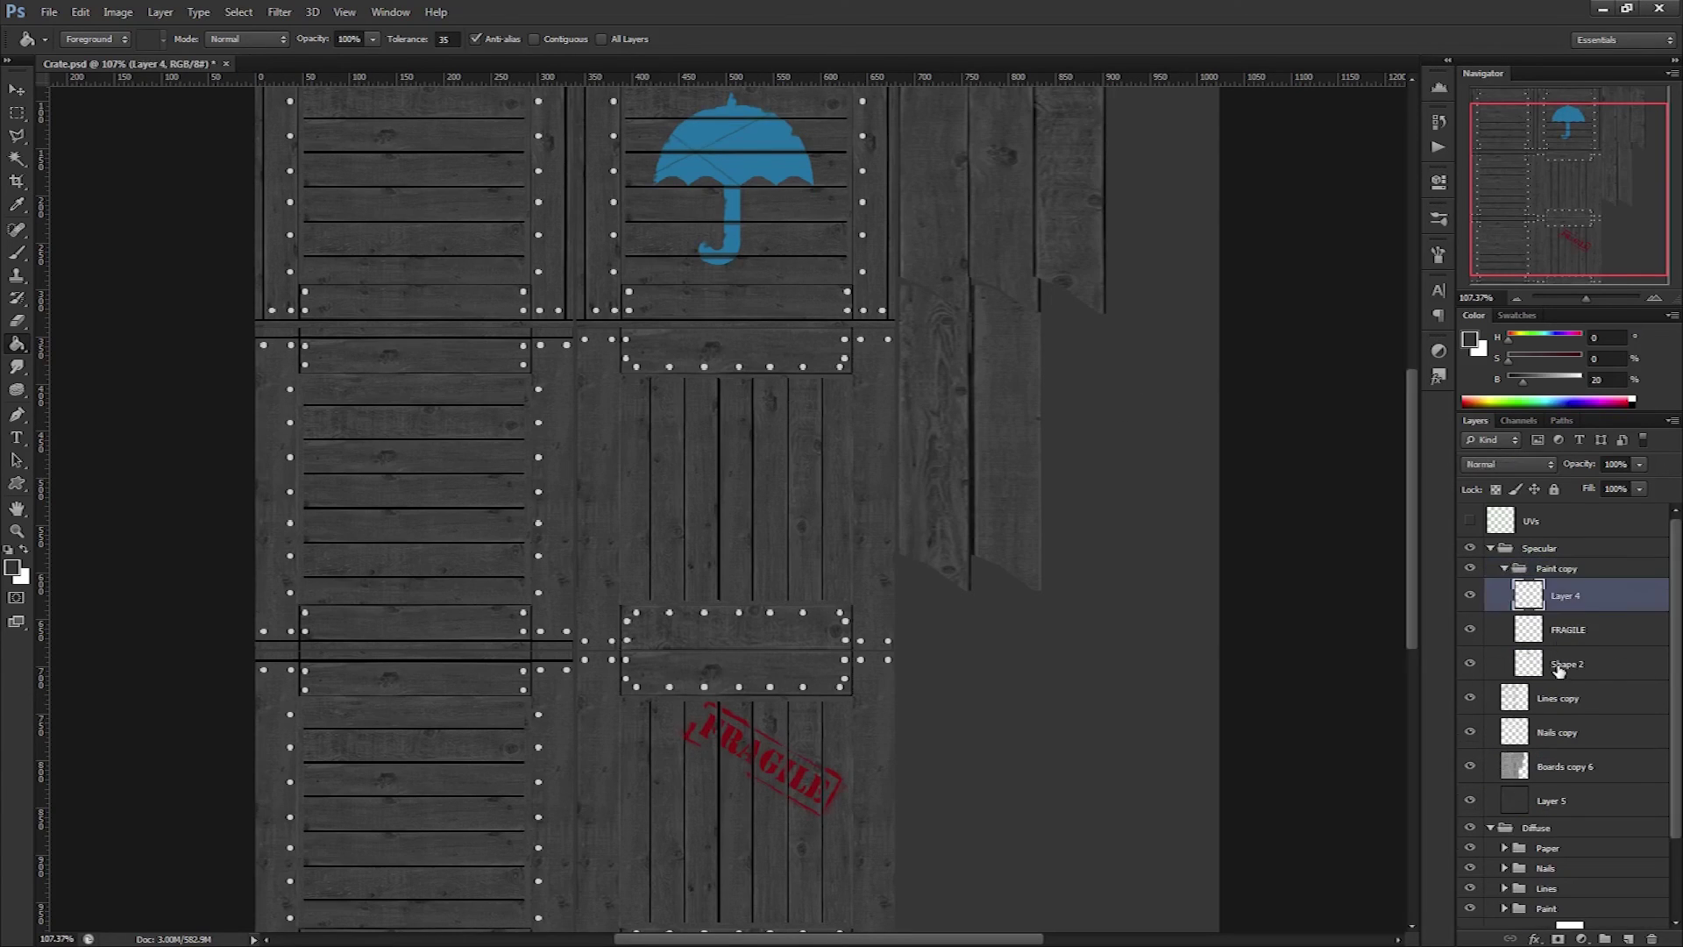
{"action": "left_click", "coordinate": [1567, 630]}
{"action": "left_click", "coordinate": [1565, 664], "text": "shift"}
{"action": "left_click", "coordinate": [1565, 595]}
{"action": "key", "text": "Delete"}
Desaturate the FRAGILE stamp and the Shape 2 umbrella to grey with Saturation -100.
{"action": "key", "text": "ctrl+u"}
{"action": "left_click_drag", "start_coordinate": [1152, 412], "coordinate": [1024, 414]}
{"action": "left_click", "coordinate": [1350, 286]}
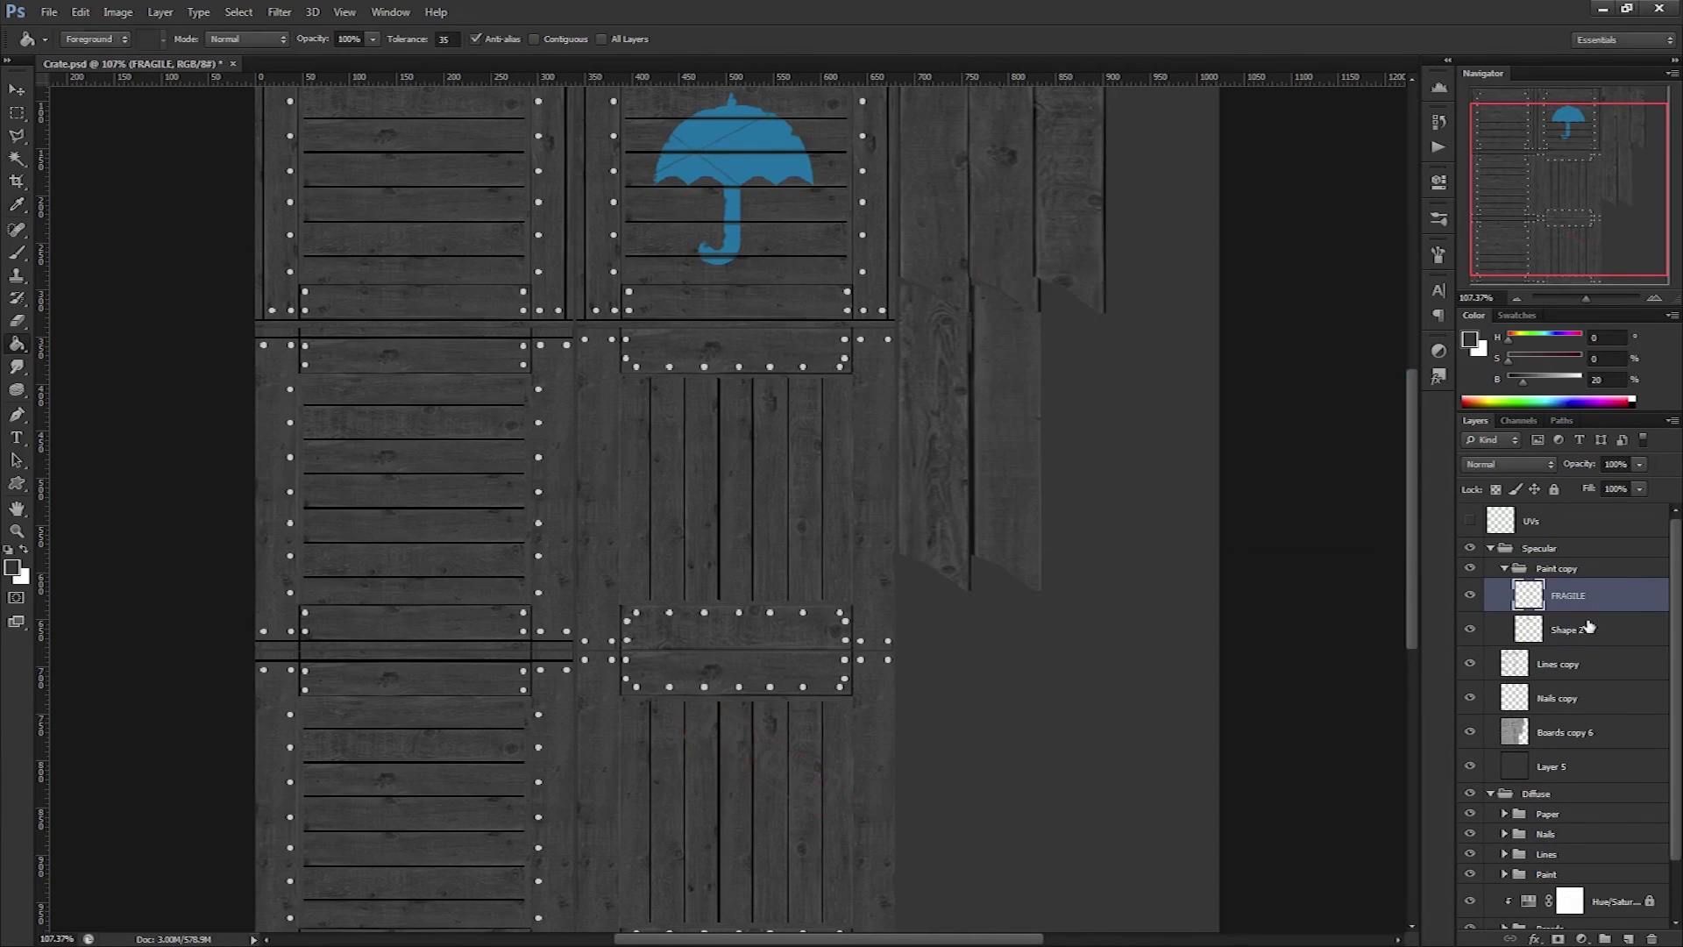
{"action": "left_click", "coordinate": [1590, 631]}
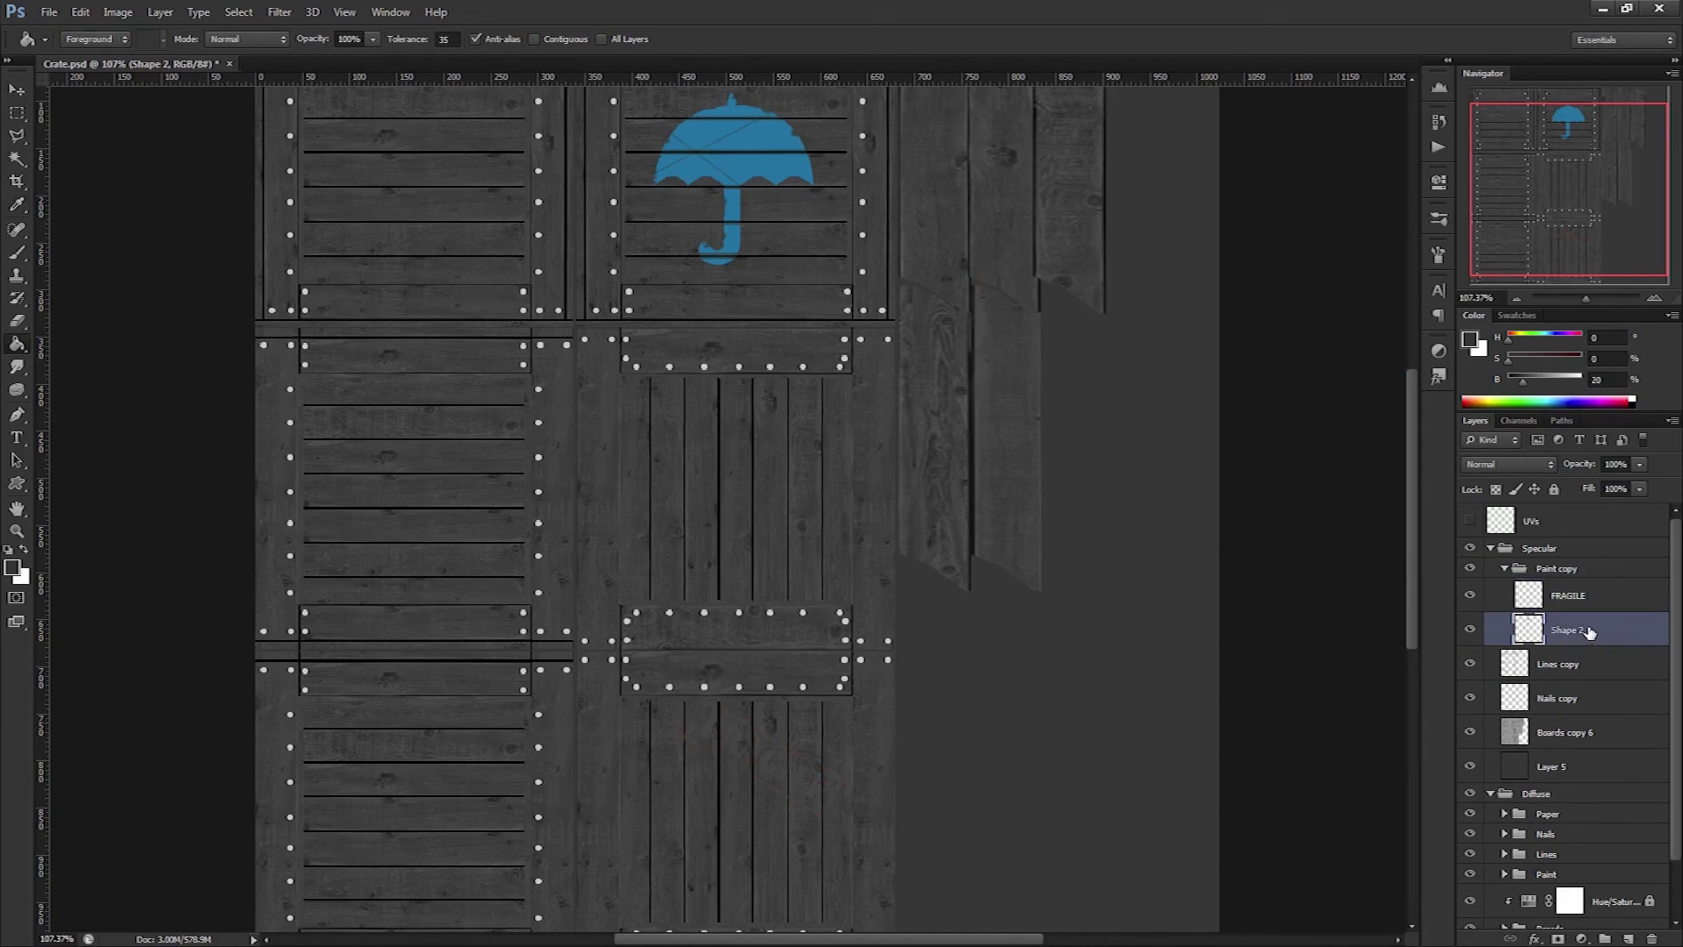
{"action": "key", "text": "ctrl+u"}
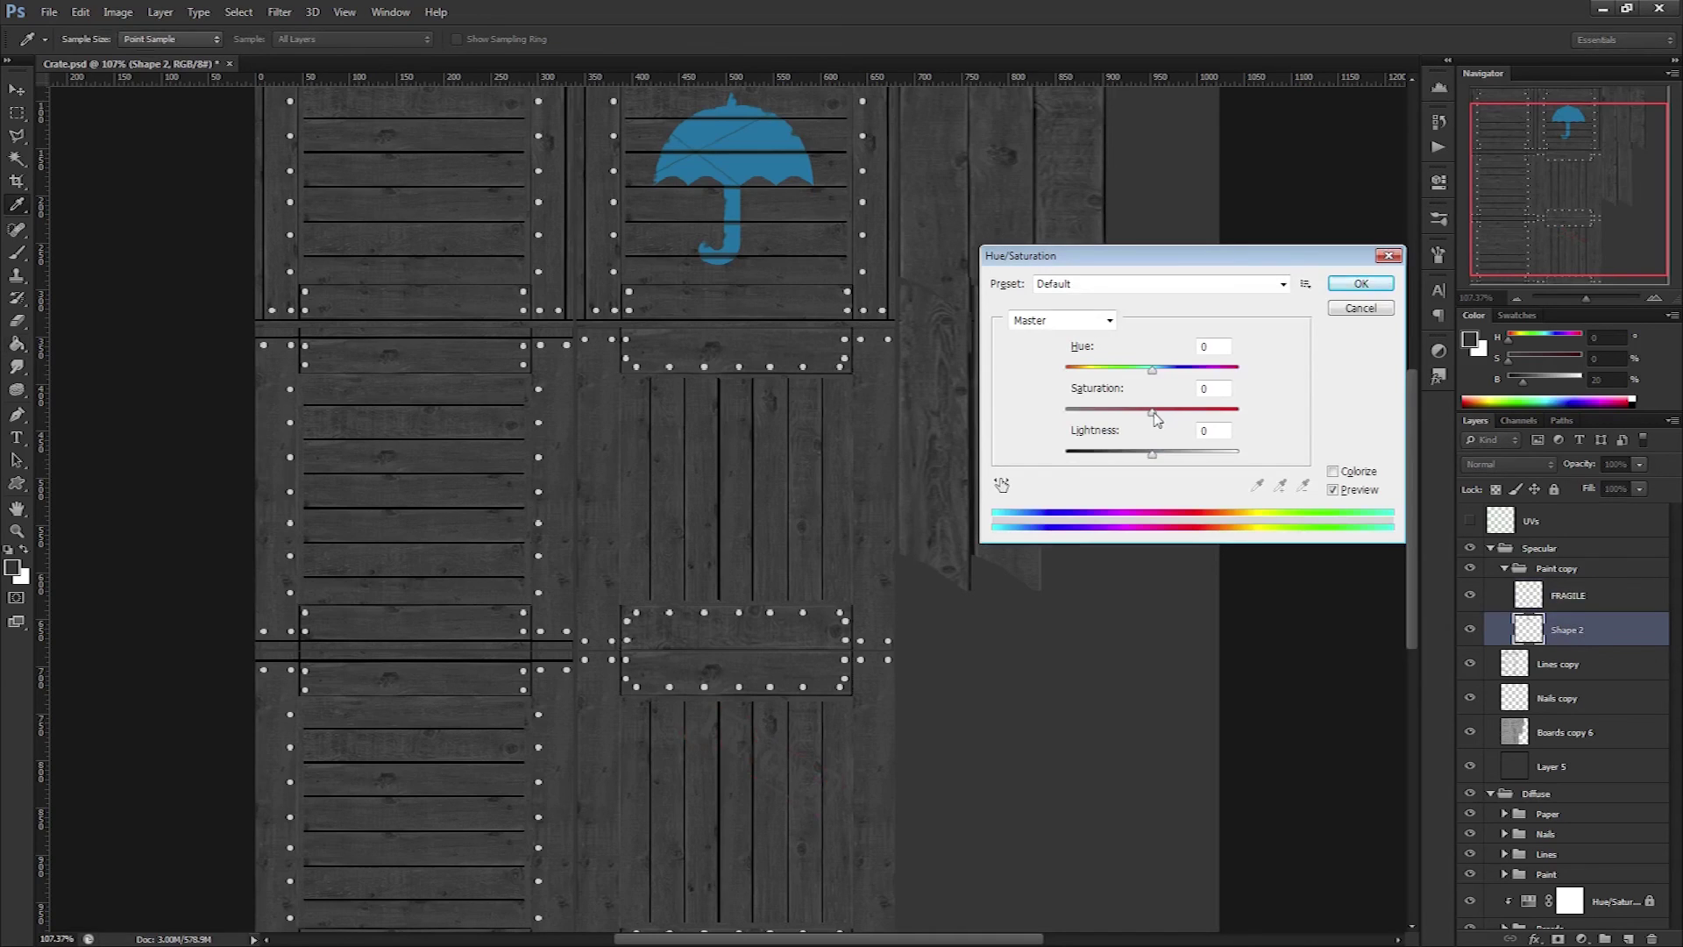
{"action": "left_click_drag", "start_coordinate": [1152, 412], "coordinate": [1026, 413]}
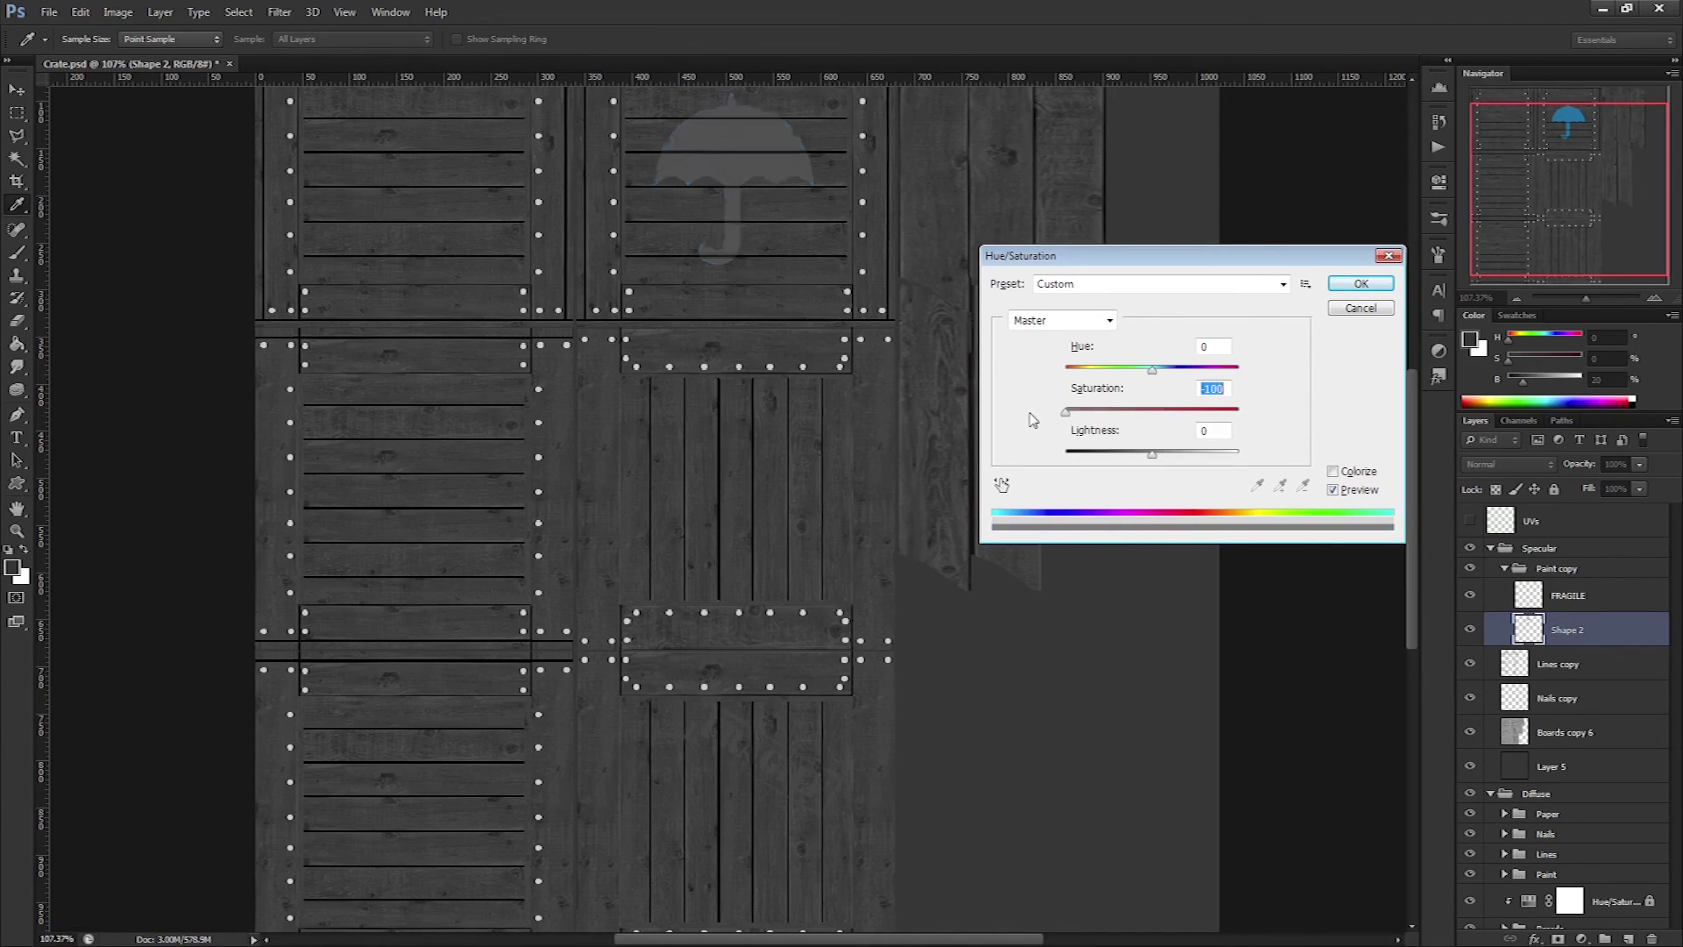
{"action": "left_click", "coordinate": [1361, 283]}
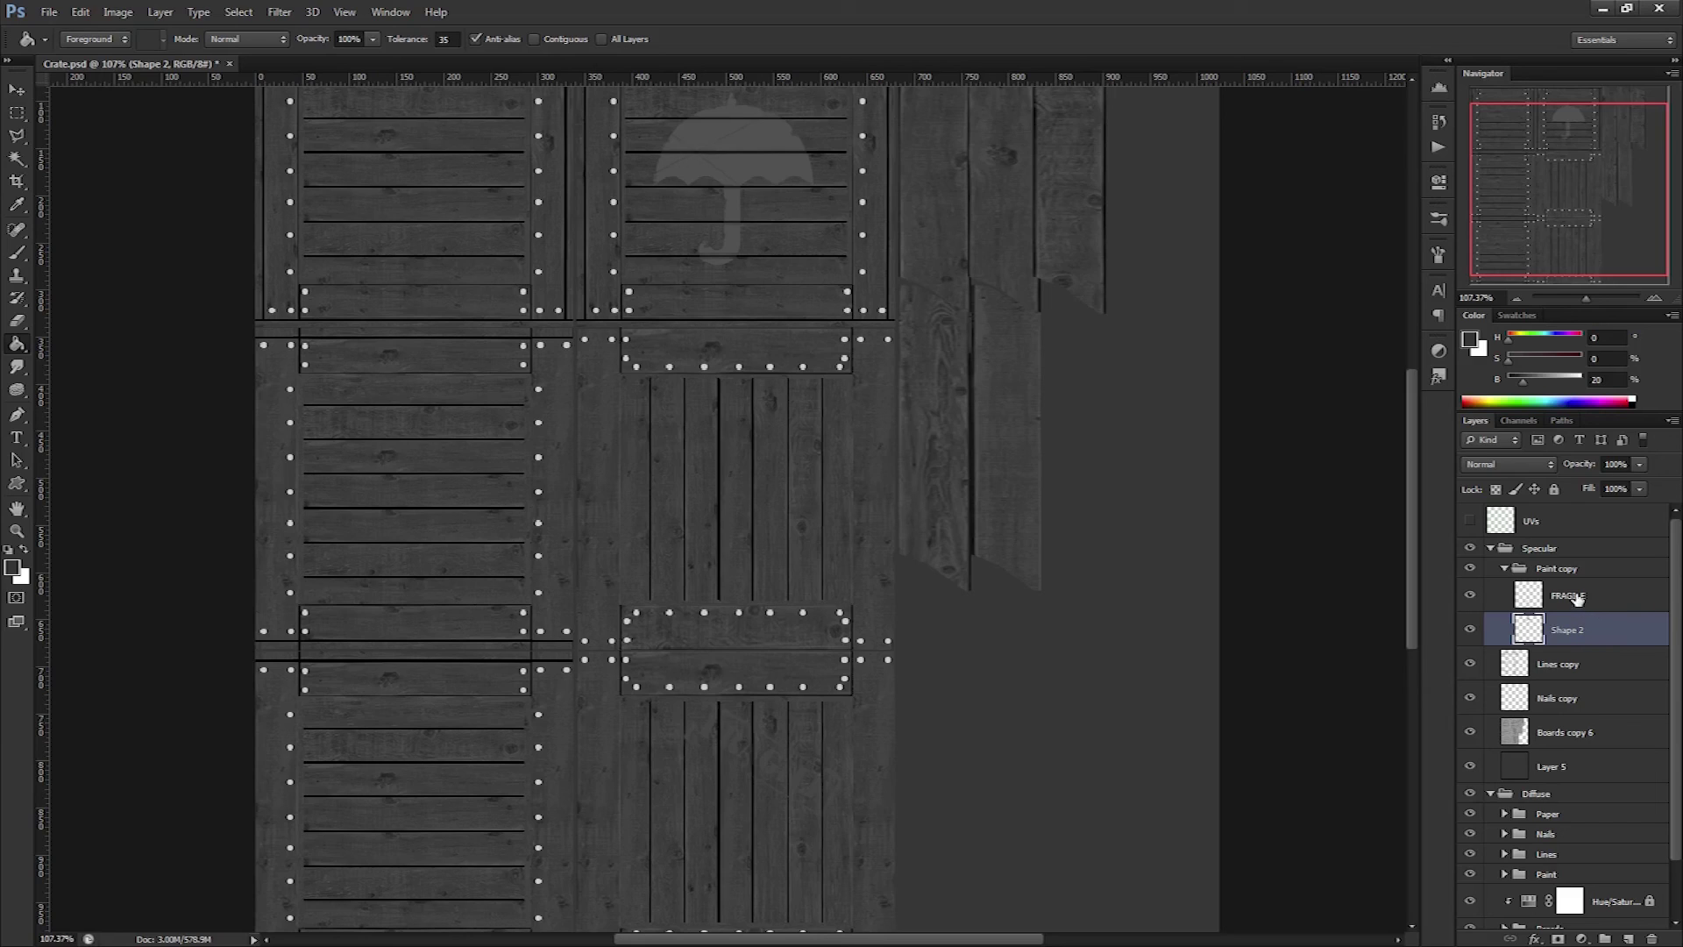
Raise the Lightness of the umbrella and the FRAGILE stamp to brighten them.
{"action": "key", "text": "ctrl+u"}
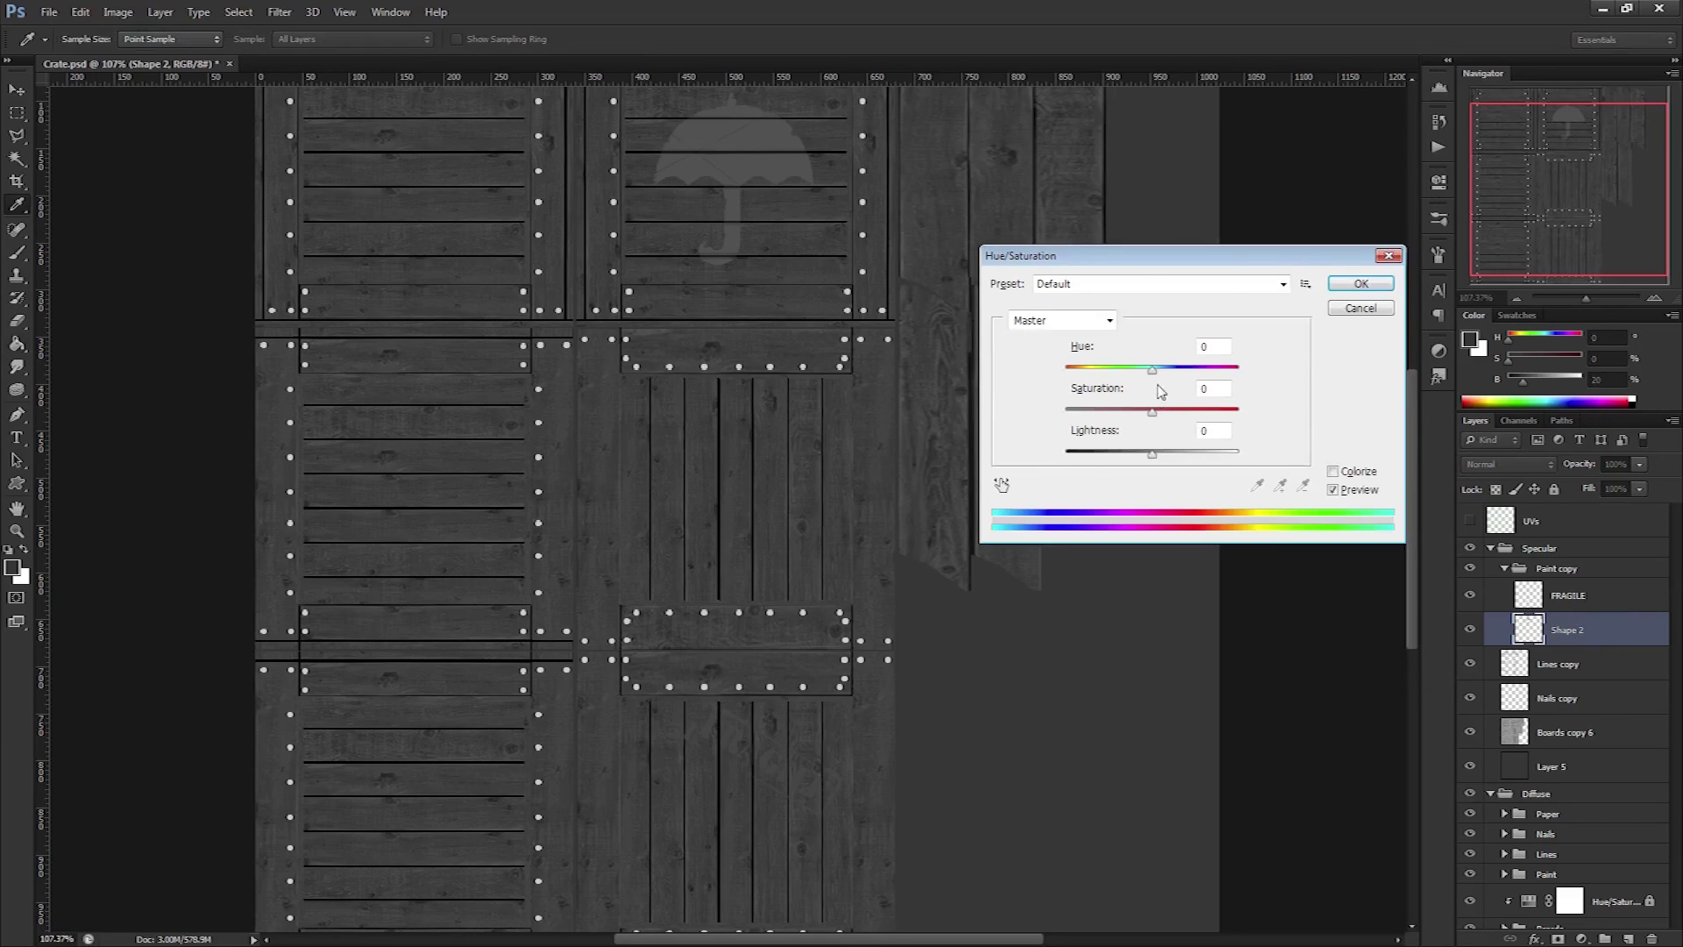
{"action": "left_click_drag", "start_coordinate": [1154, 455], "coordinate": [1165, 455]}
{"action": "left_click", "coordinate": [1348, 292]}
{"action": "key", "text": "alt+]"}
{"action": "key", "text": "ctrl+u"}
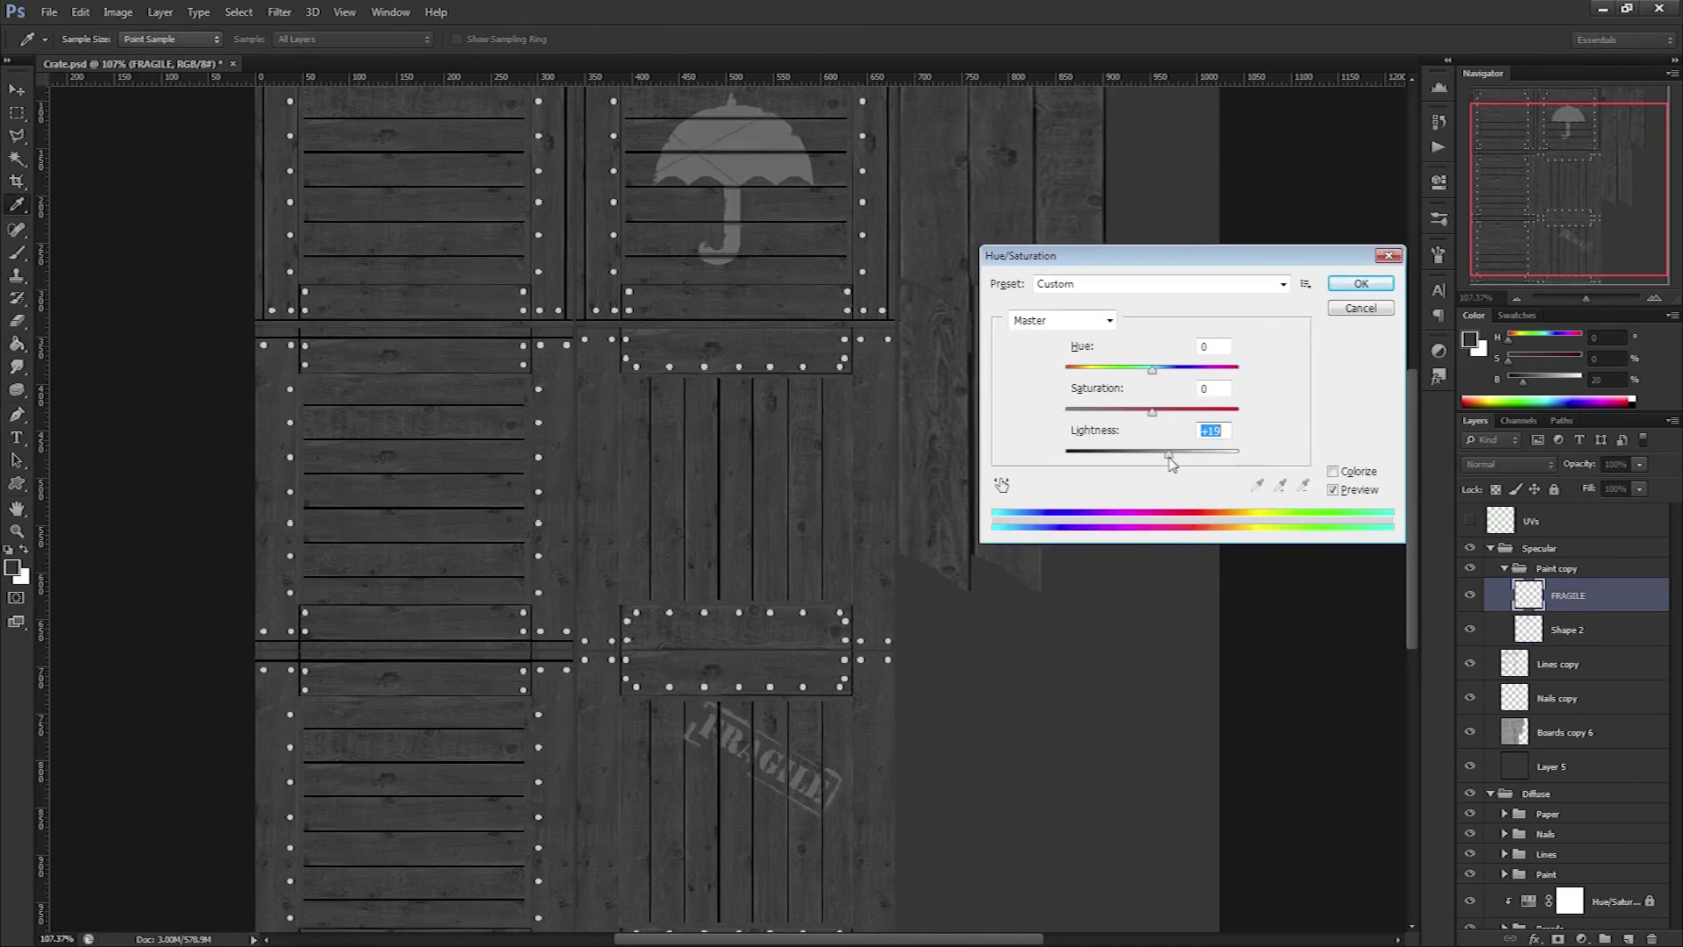
{"action": "left_click", "coordinate": [1361, 283]}
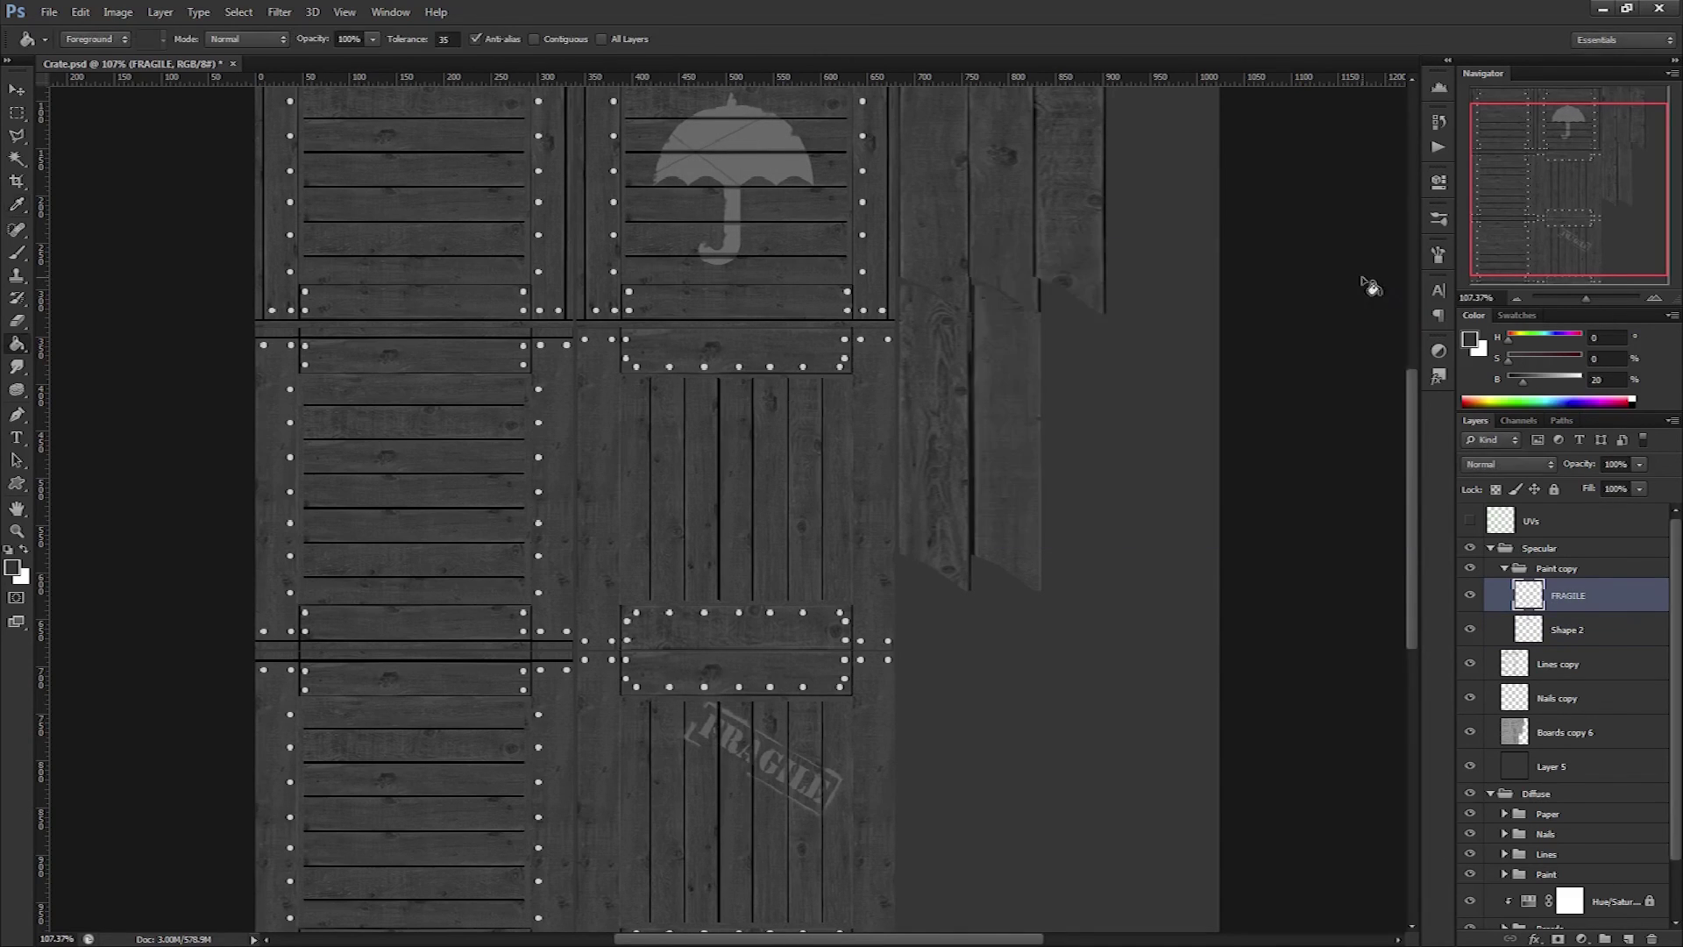
Save the specular map as a PNG file.
{"action": "key", "text": "ctrl+shift+s"}
{"action": "left_click", "coordinate": [996, 487]}
{"action": "left_click", "coordinate": [877, 699]}
{"action": "key", "text": "Return"}
{"action": "key", "text": "Return"}
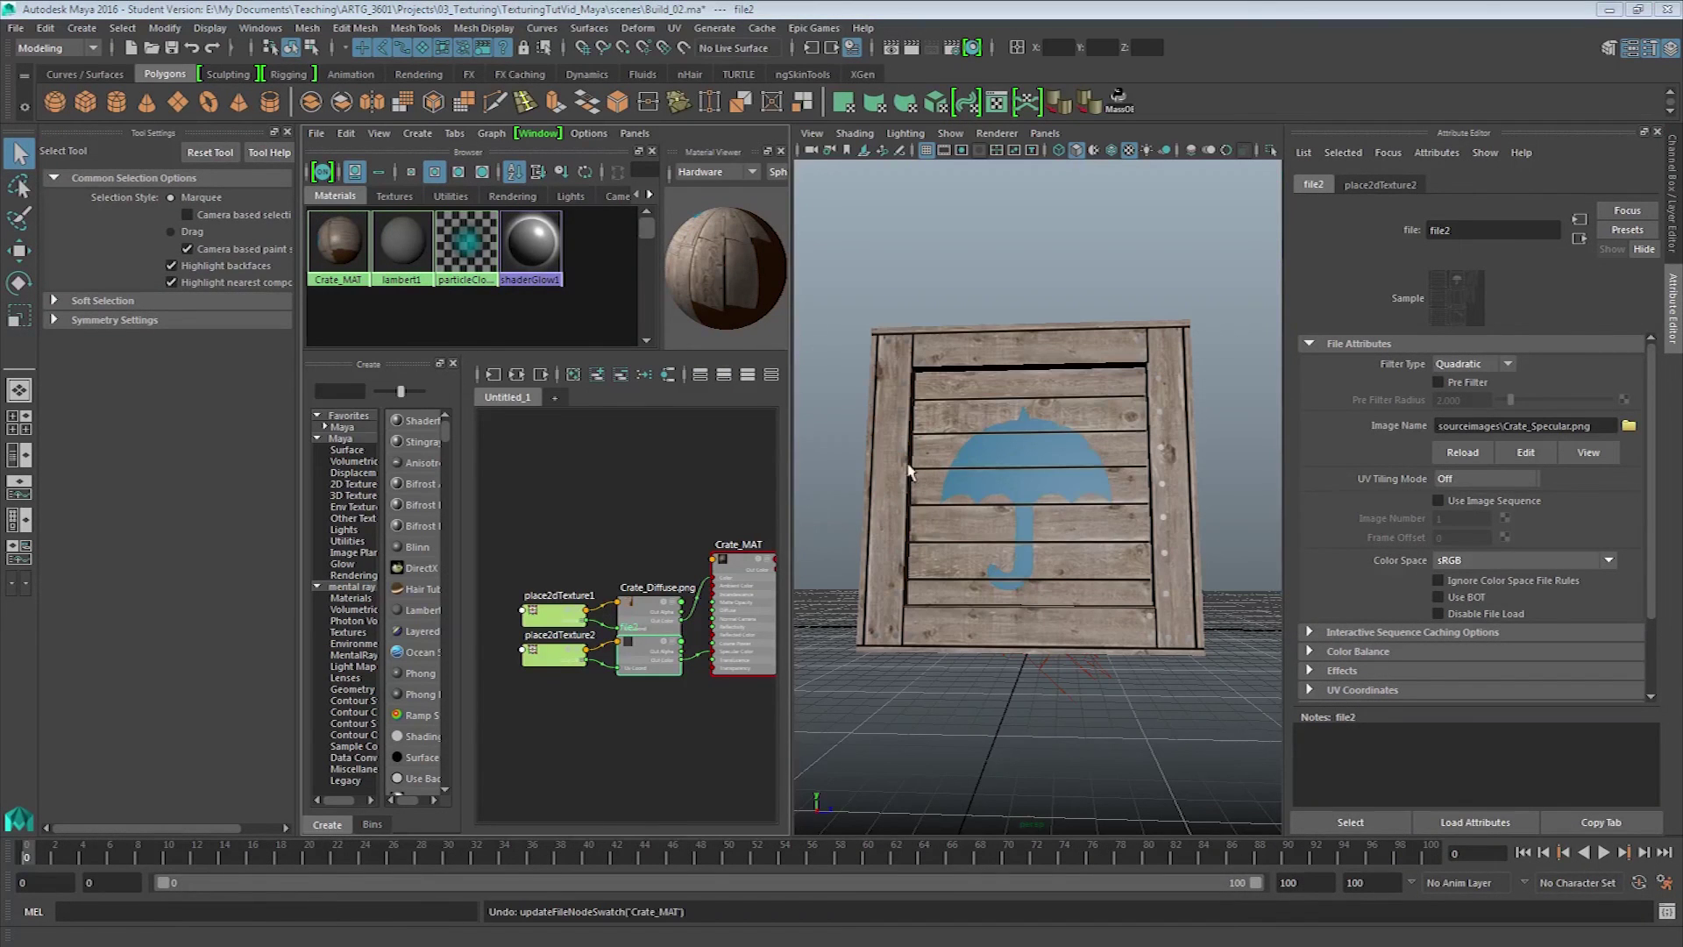
{"action": "mouse_move", "coordinate": [908, 471]}
{"action": "left_mouse_down"}
{"action": "mouse_move", "coordinate": [874, 433]}
{"action": "mouse_move", "coordinate": [905, 444]}
{"action": "left_mouse_up"}
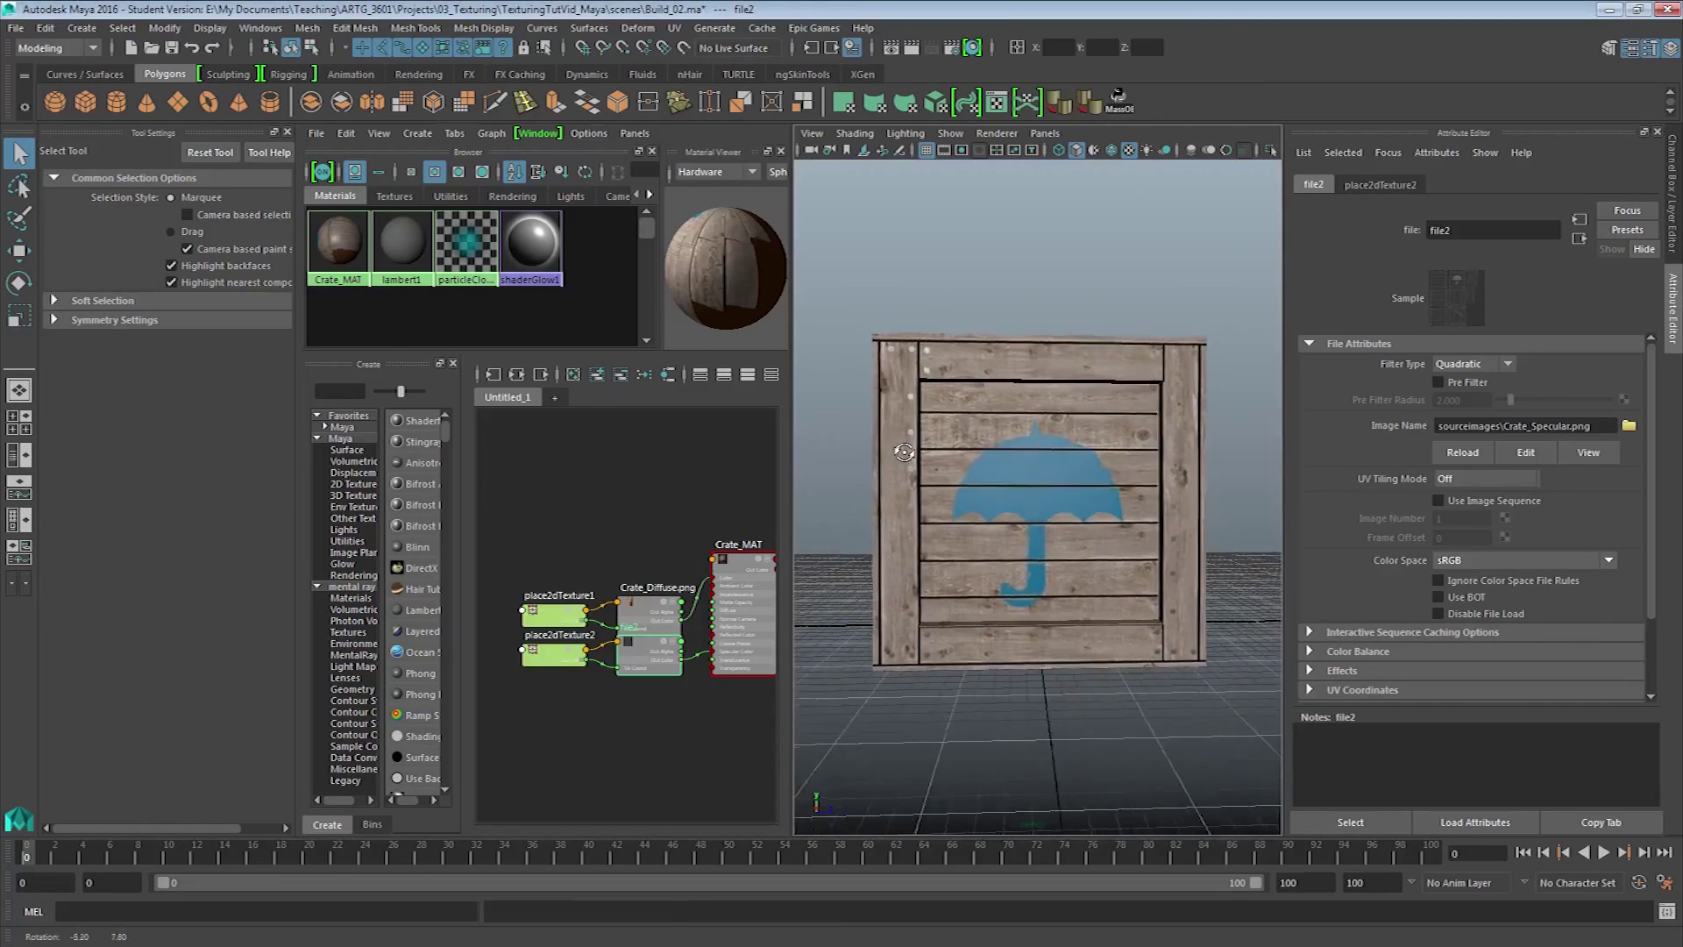
{"action": "left_click_drag", "start_coordinate": [862, 456], "coordinate": [1084, 469]}
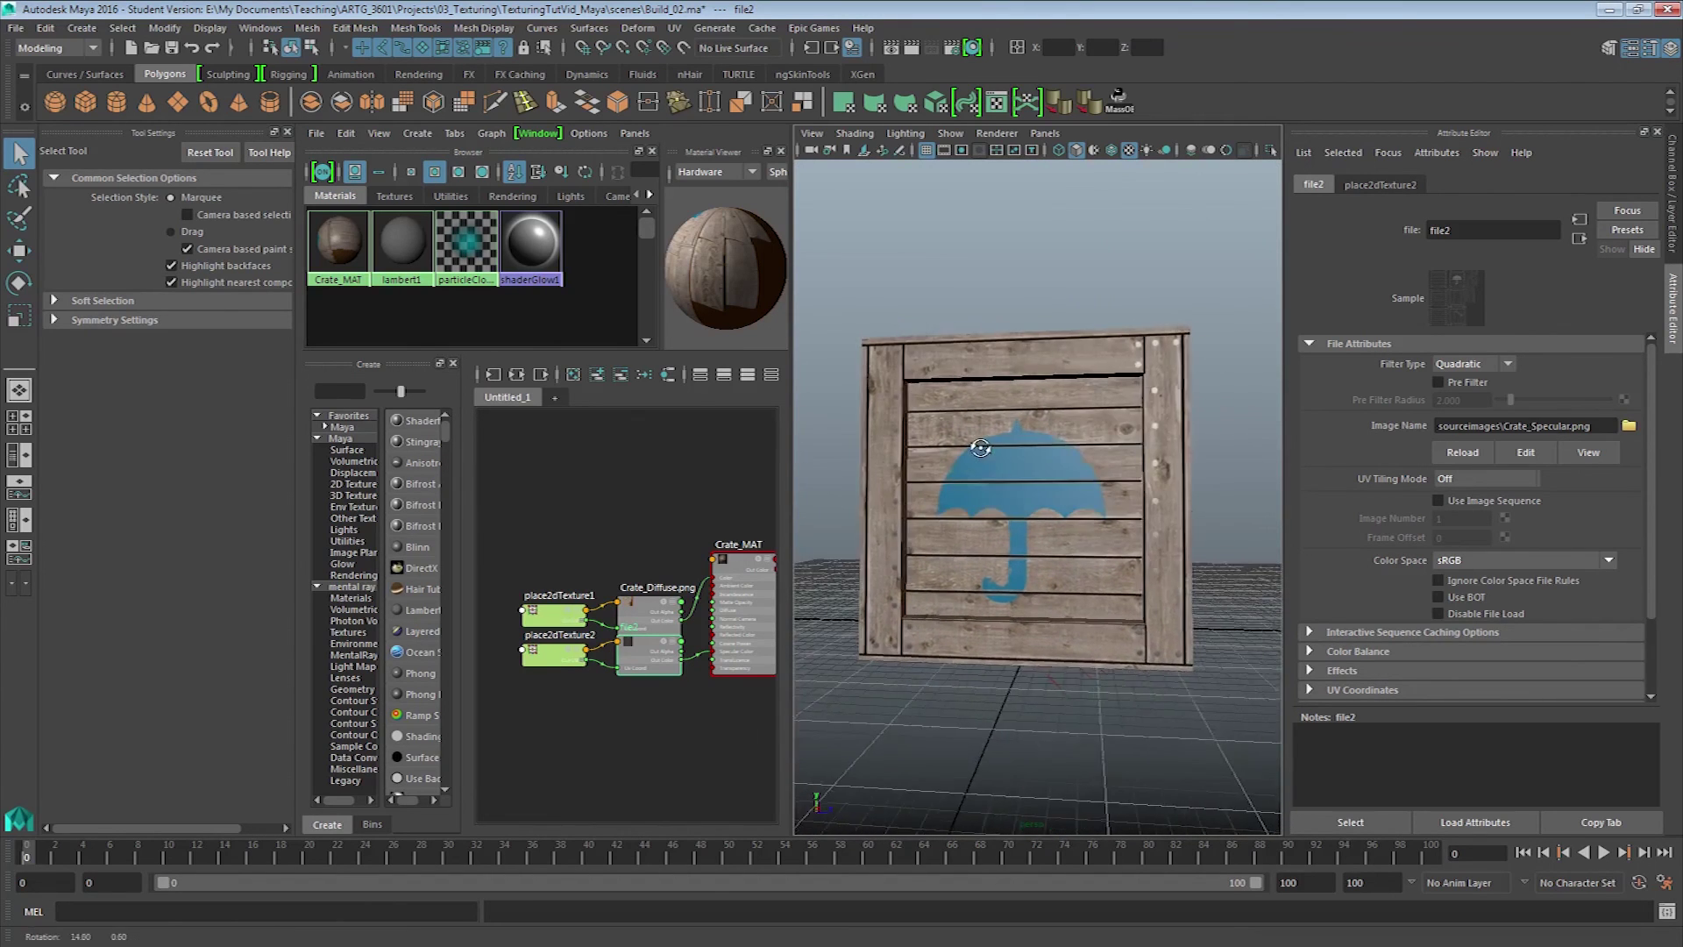
{"action": "left_click_drag", "start_coordinate": [1053, 455], "coordinate": [984, 447]}
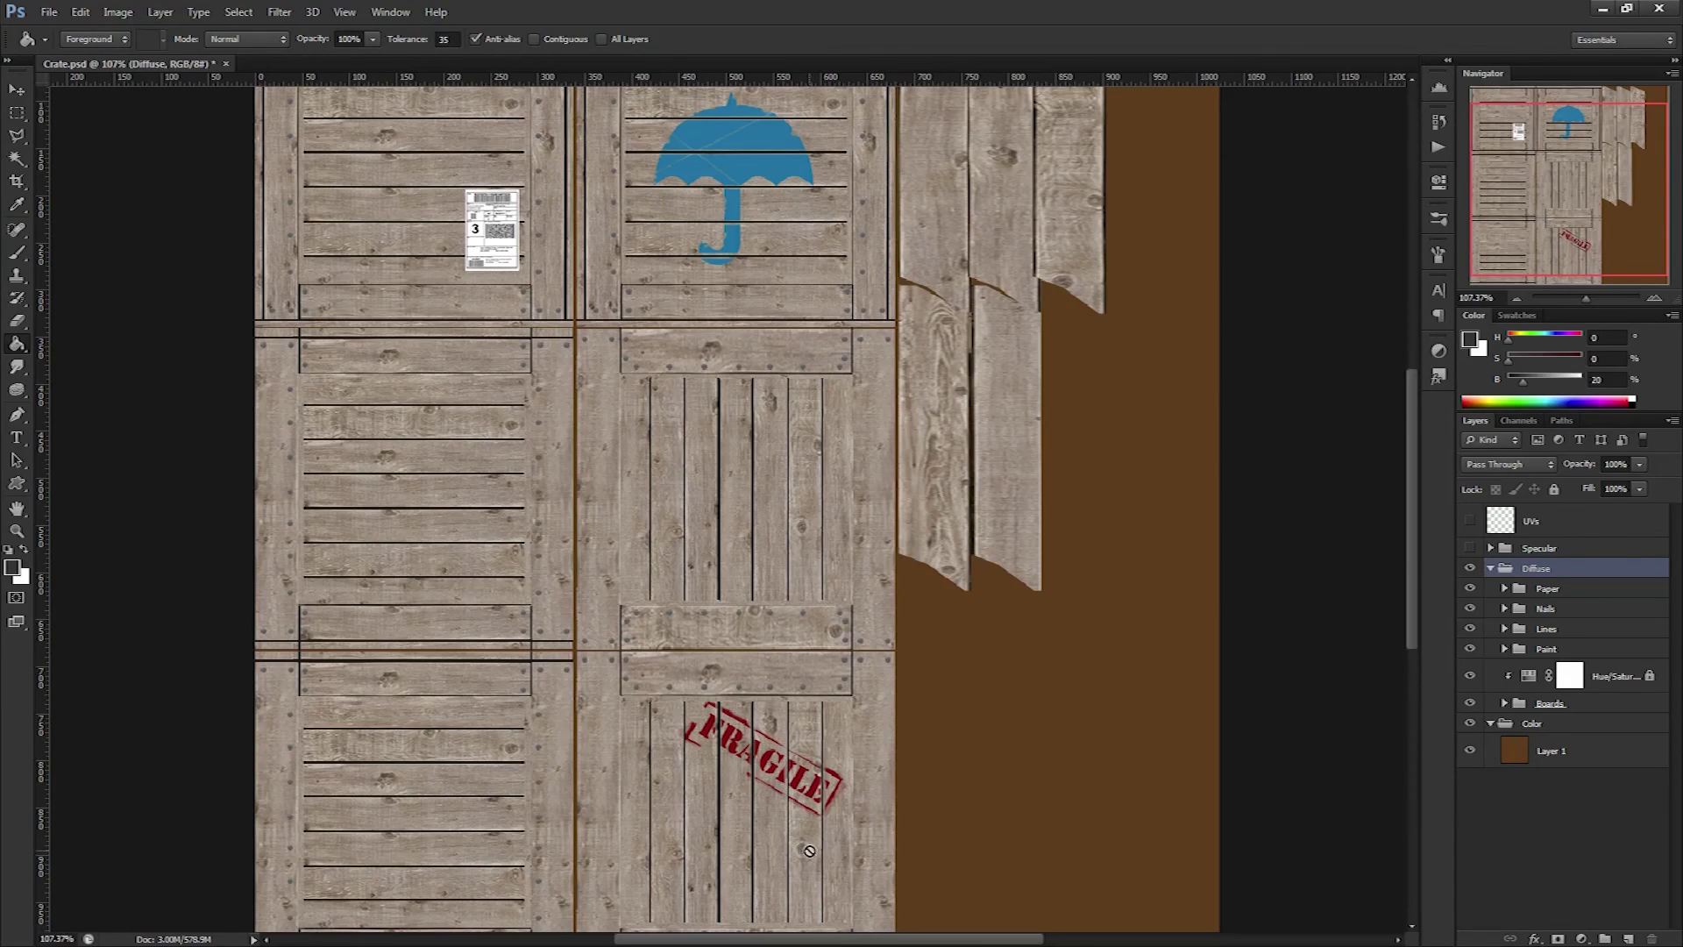
Show the Specular group and add a new empty layer above Paint copy.
{"action": "left_click", "coordinate": [1469, 549]}
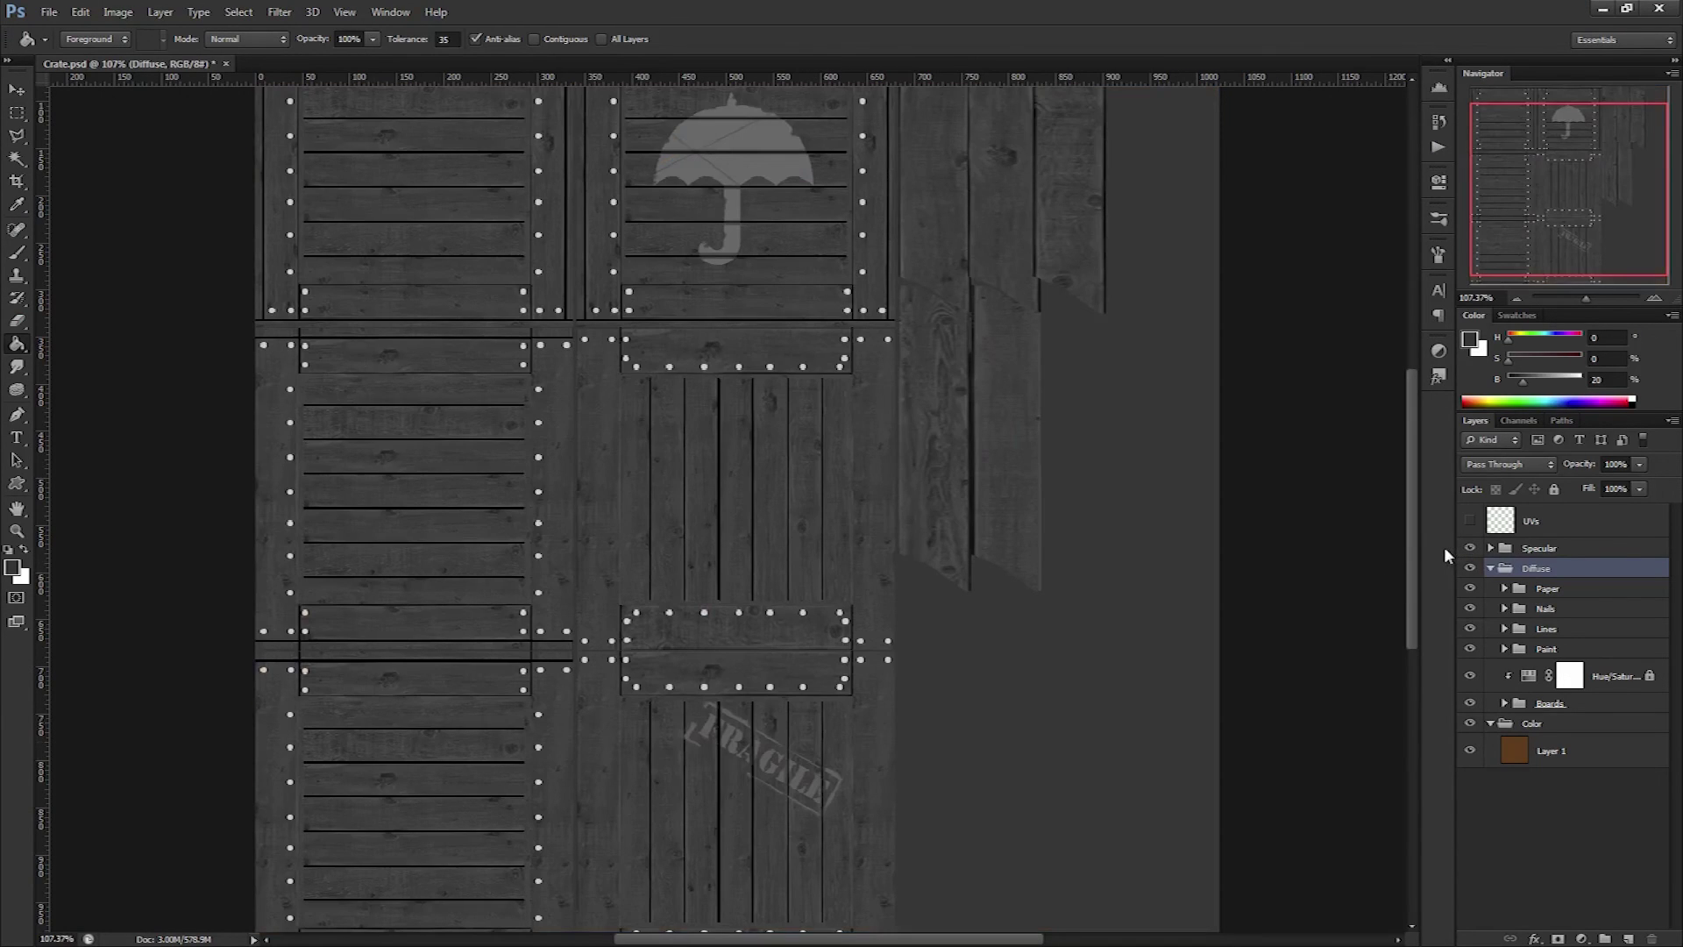
{"action": "left_click", "coordinate": [1562, 550]}
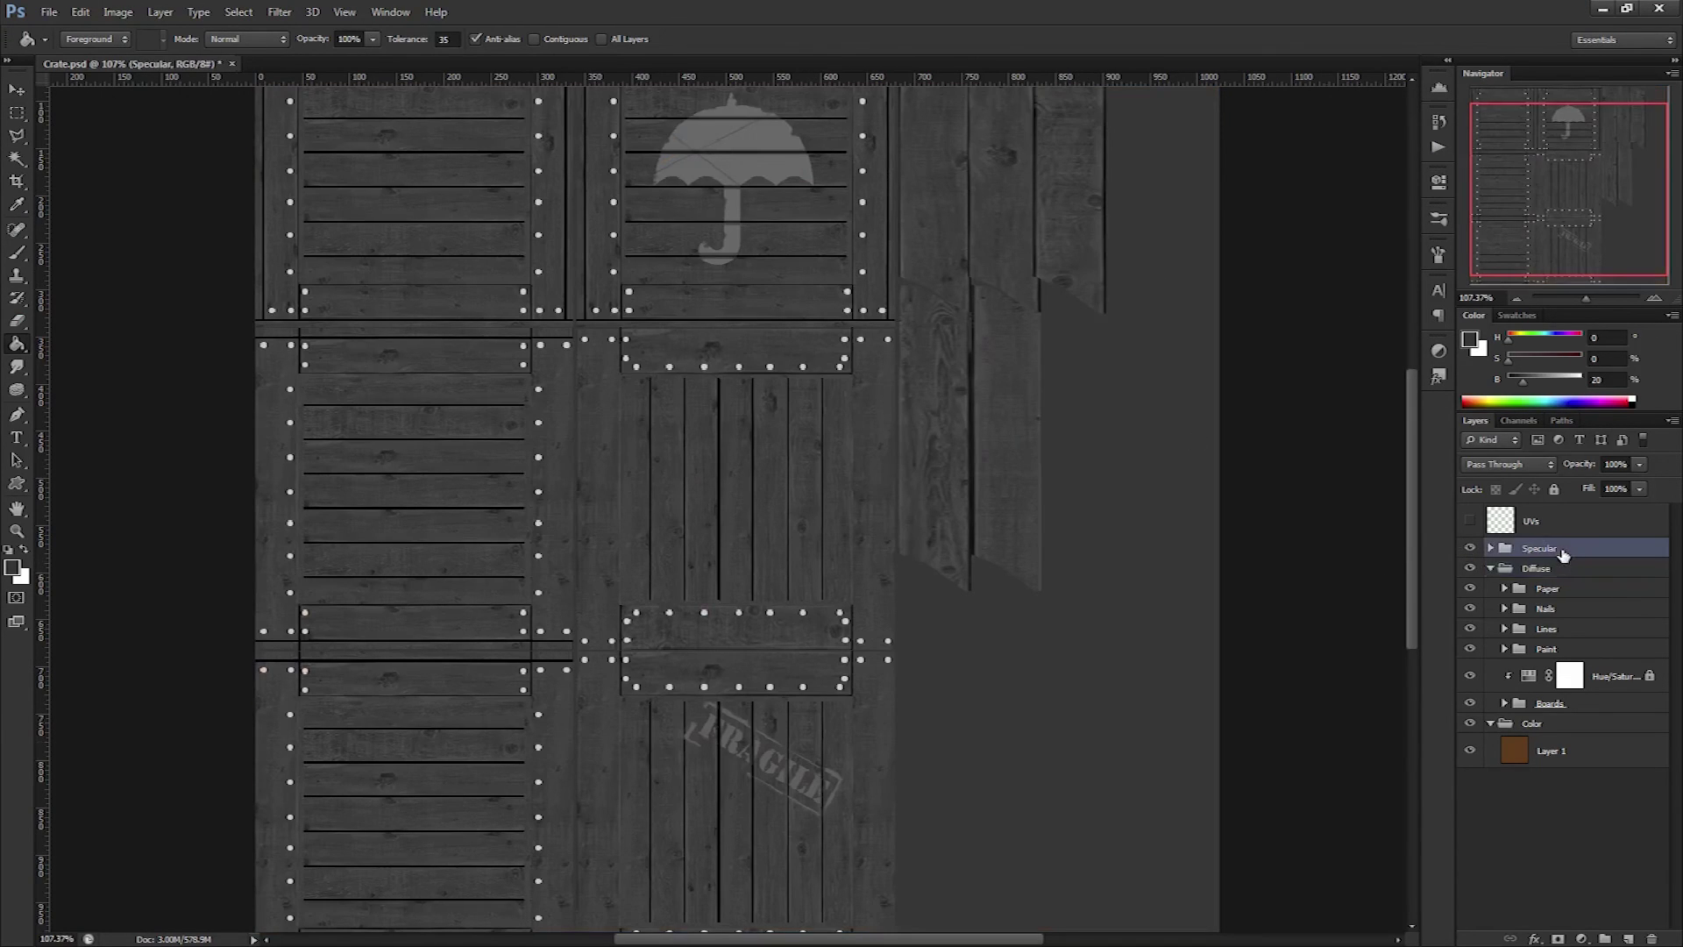
{"action": "left_click", "coordinate": [1492, 549]}
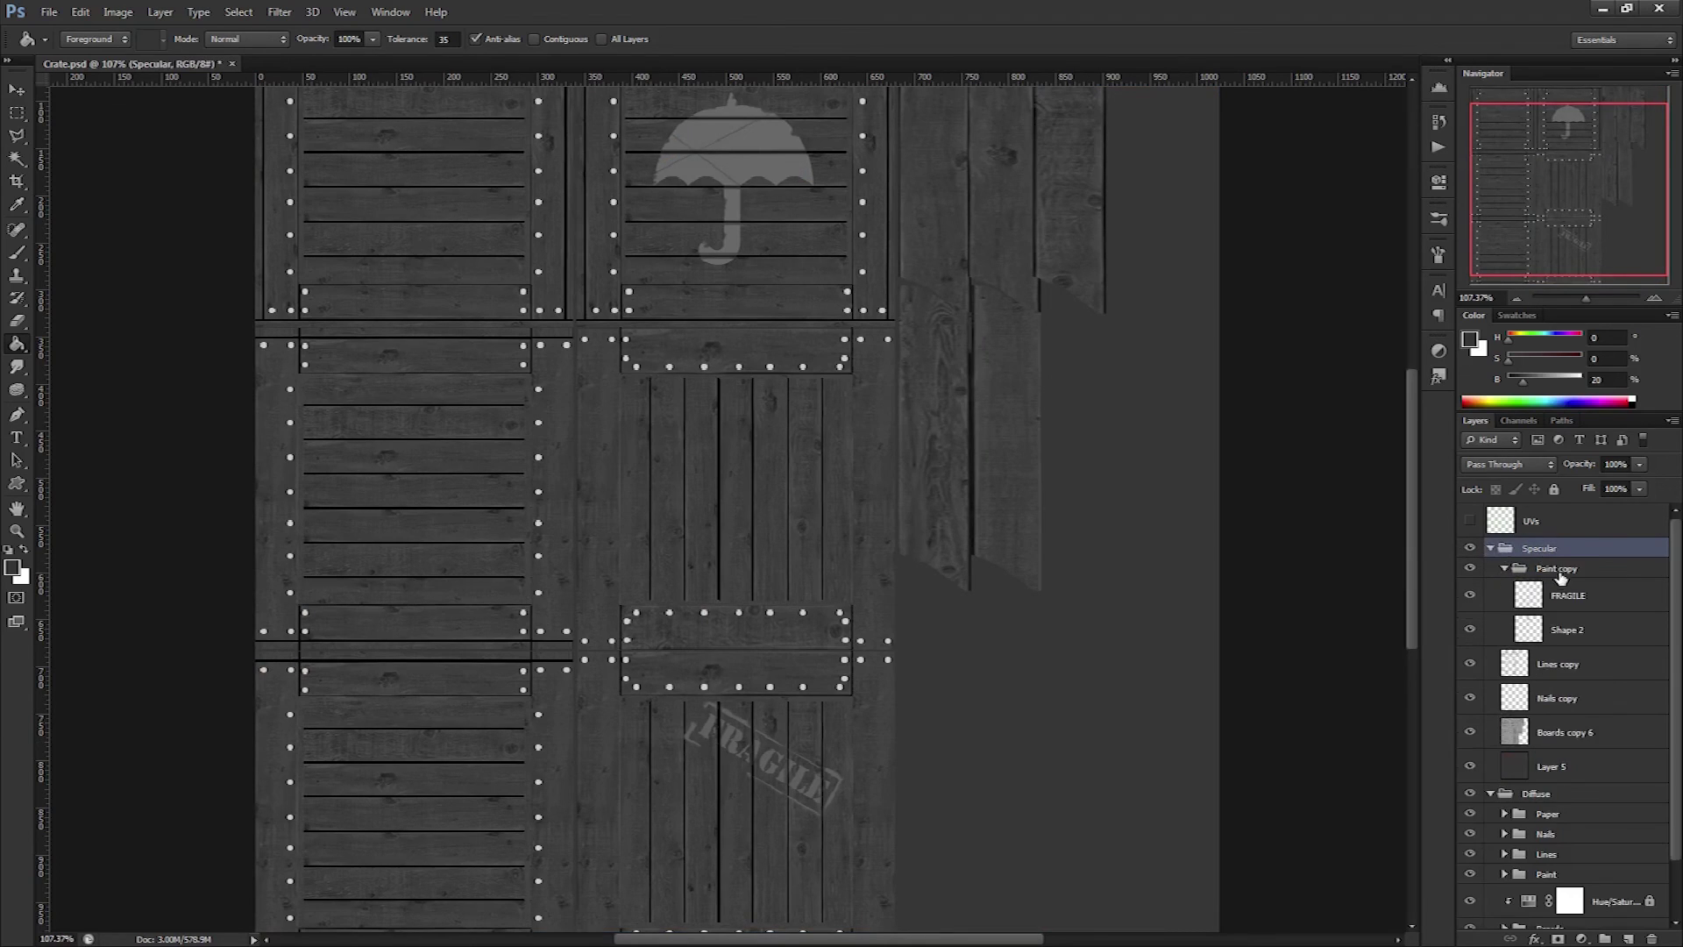
{"action": "left_click", "coordinate": [1559, 570]}
{"action": "left_click", "coordinate": [1628, 939]}
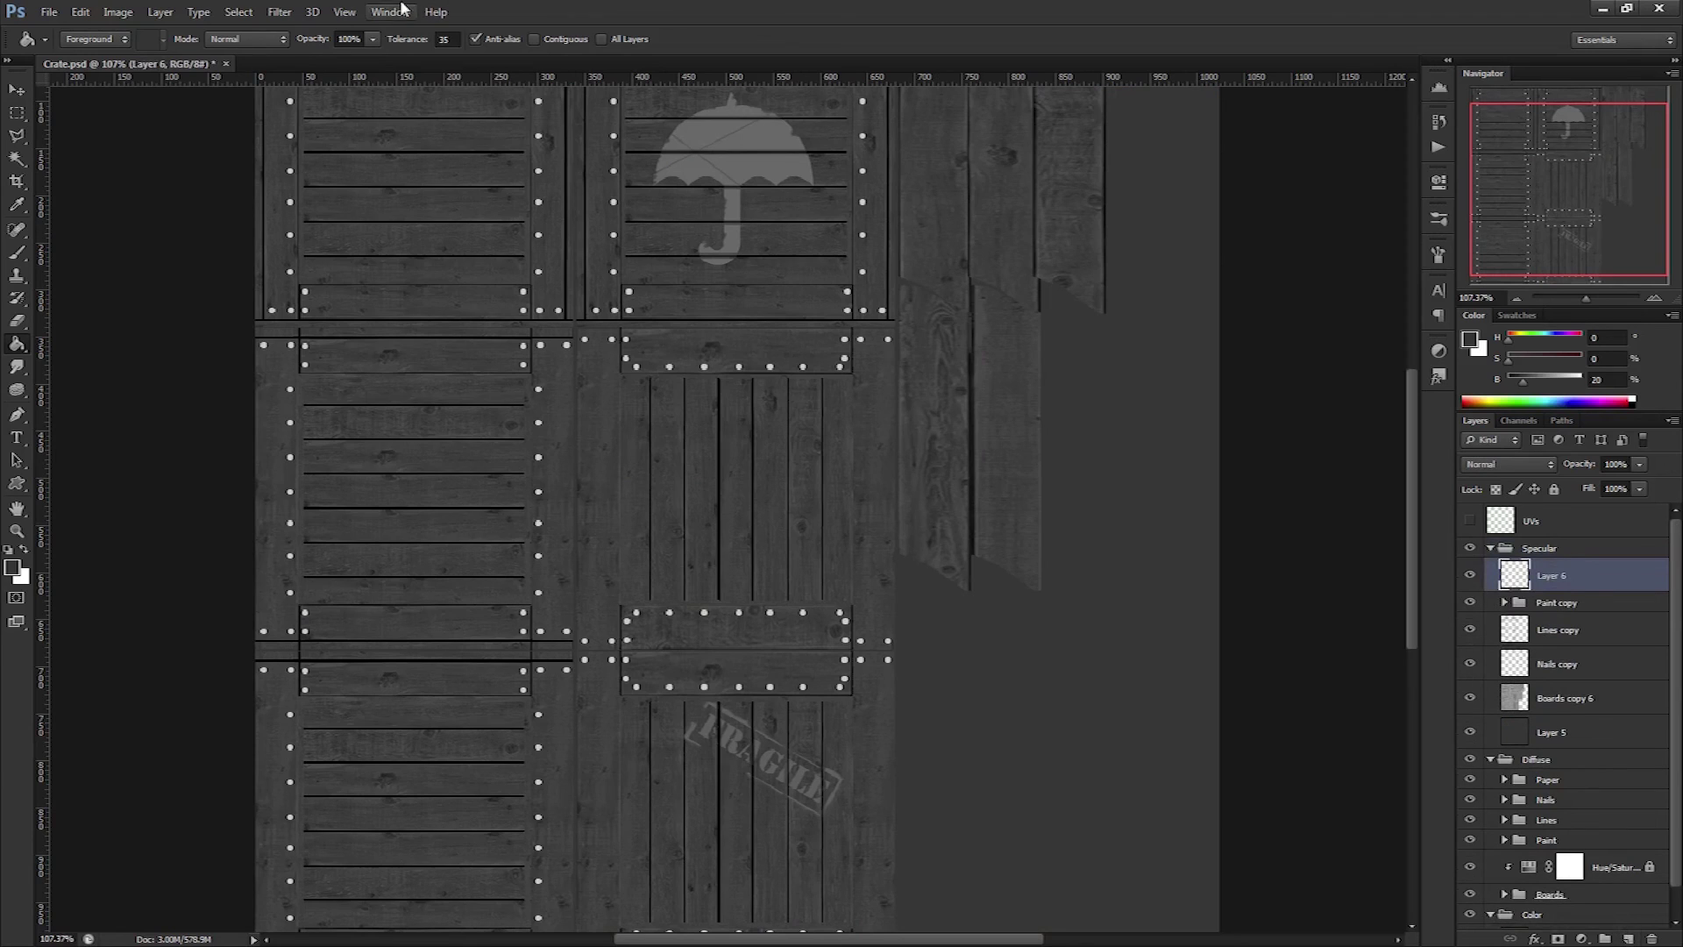
Reset colours to black and white and fill Layer 6 with Render > Clouds.
{"action": "left_click", "coordinate": [279, 11]}
{"action": "key", "text": "Escape"}
{"action": "left_click", "coordinate": [8, 550]}
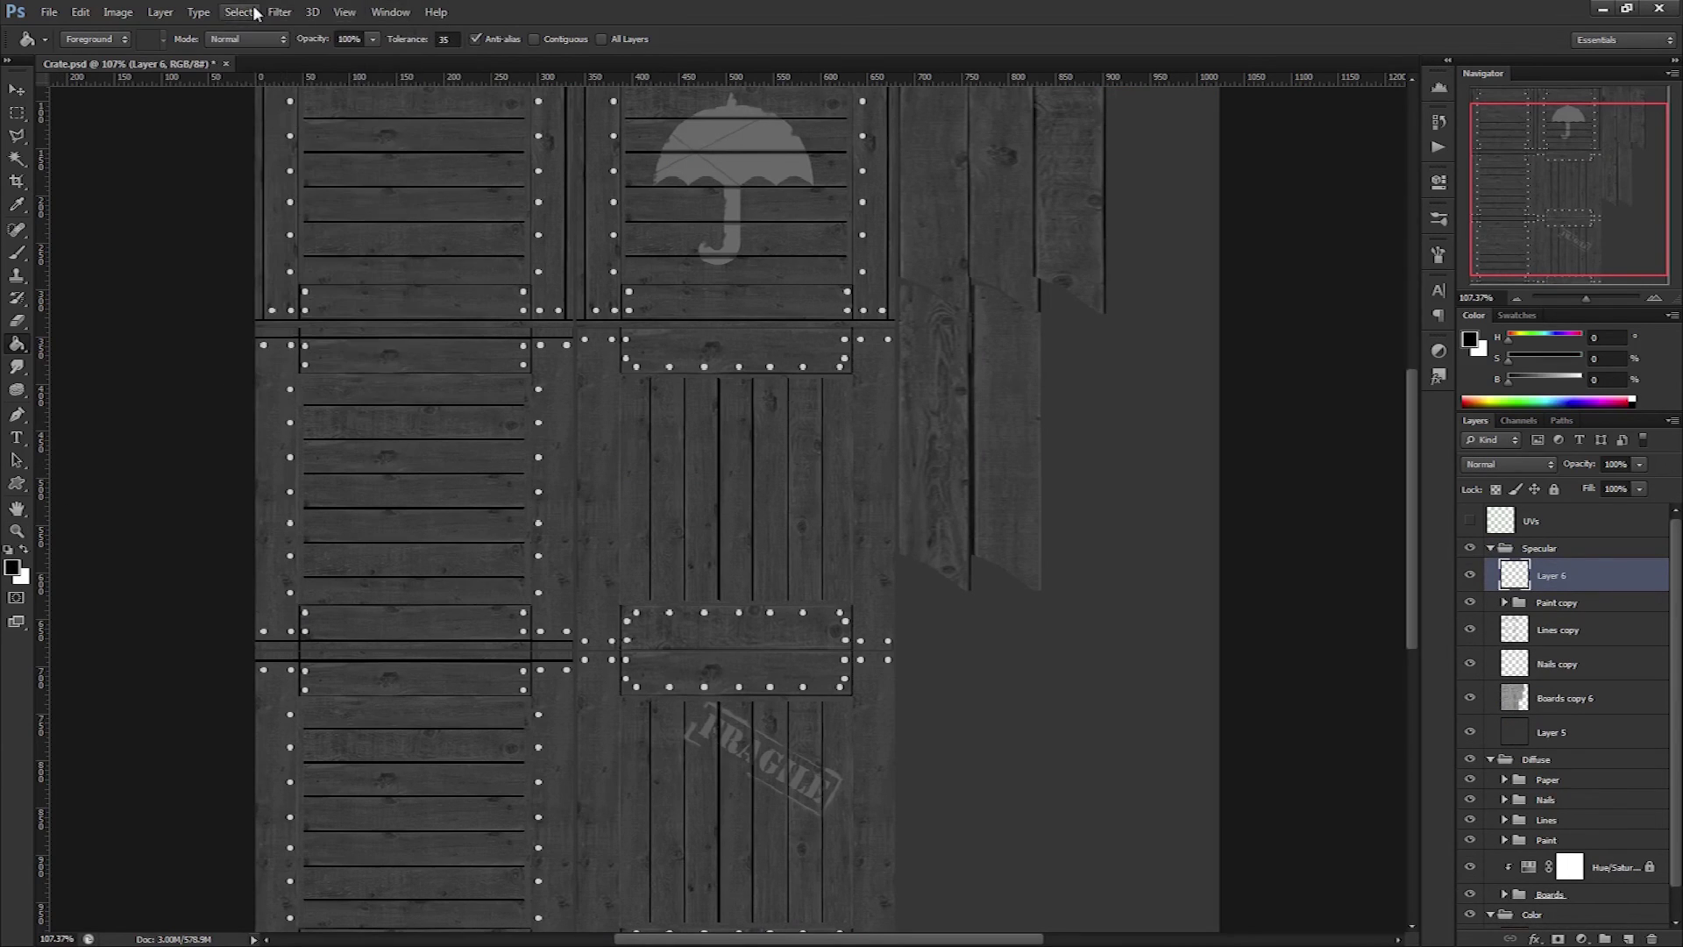
{"action": "left_click", "coordinate": [279, 11]}
{"action": "mouse_move", "coordinate": [334, 277]}
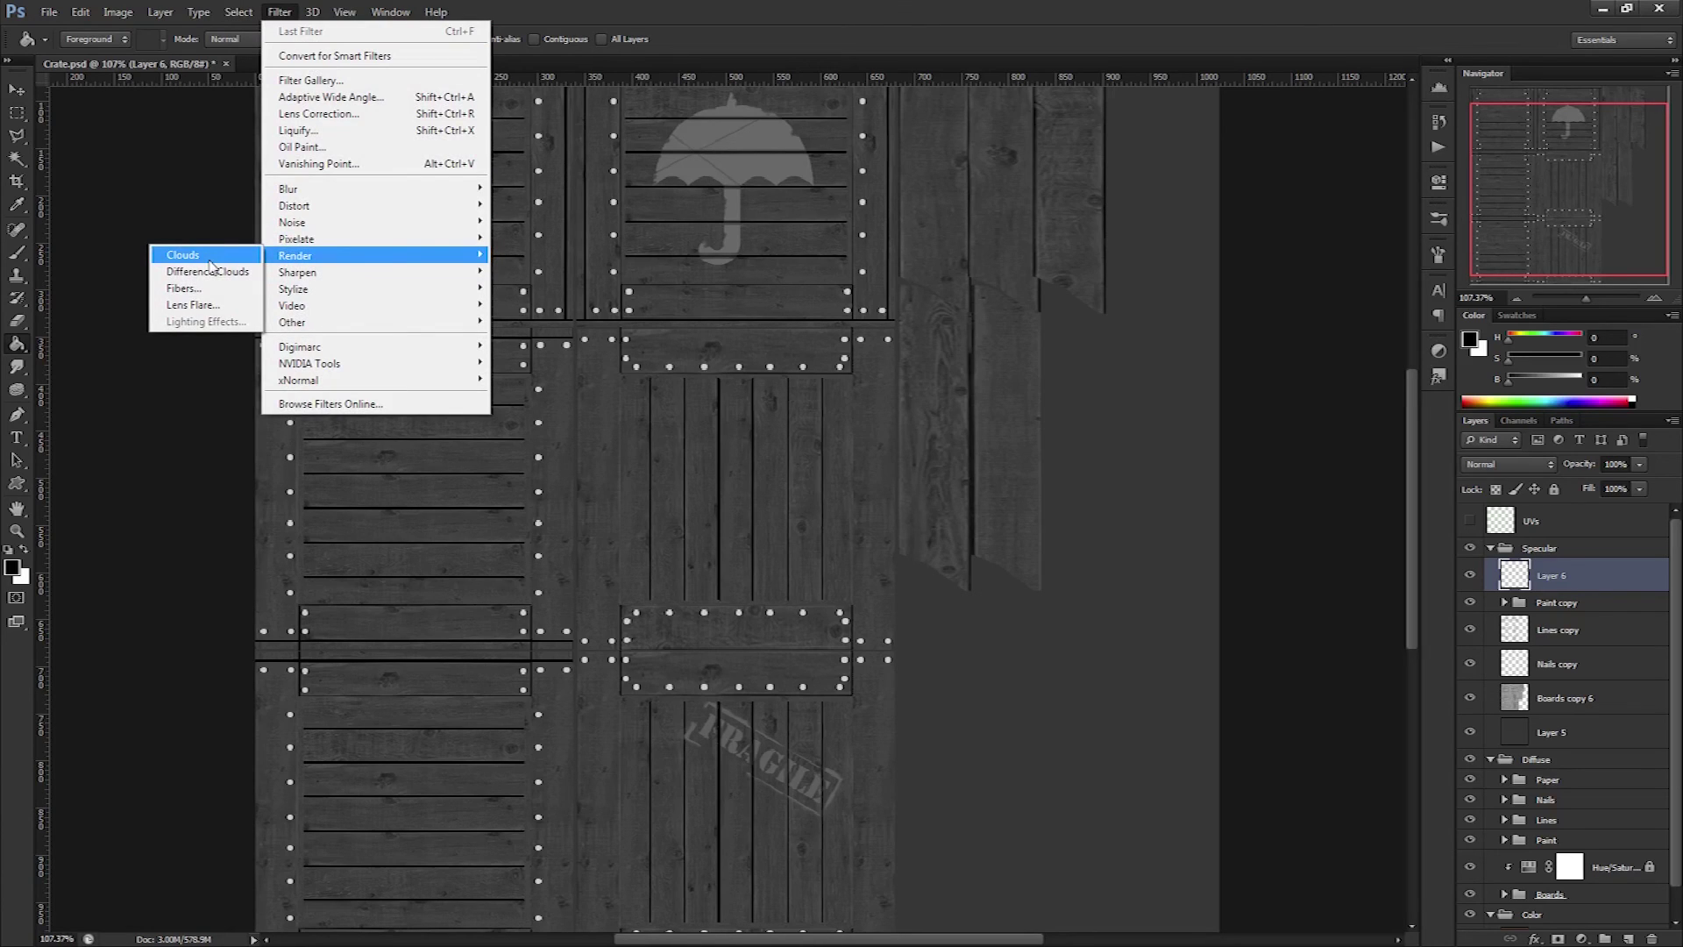
{"action": "left_click", "coordinate": [205, 263]}
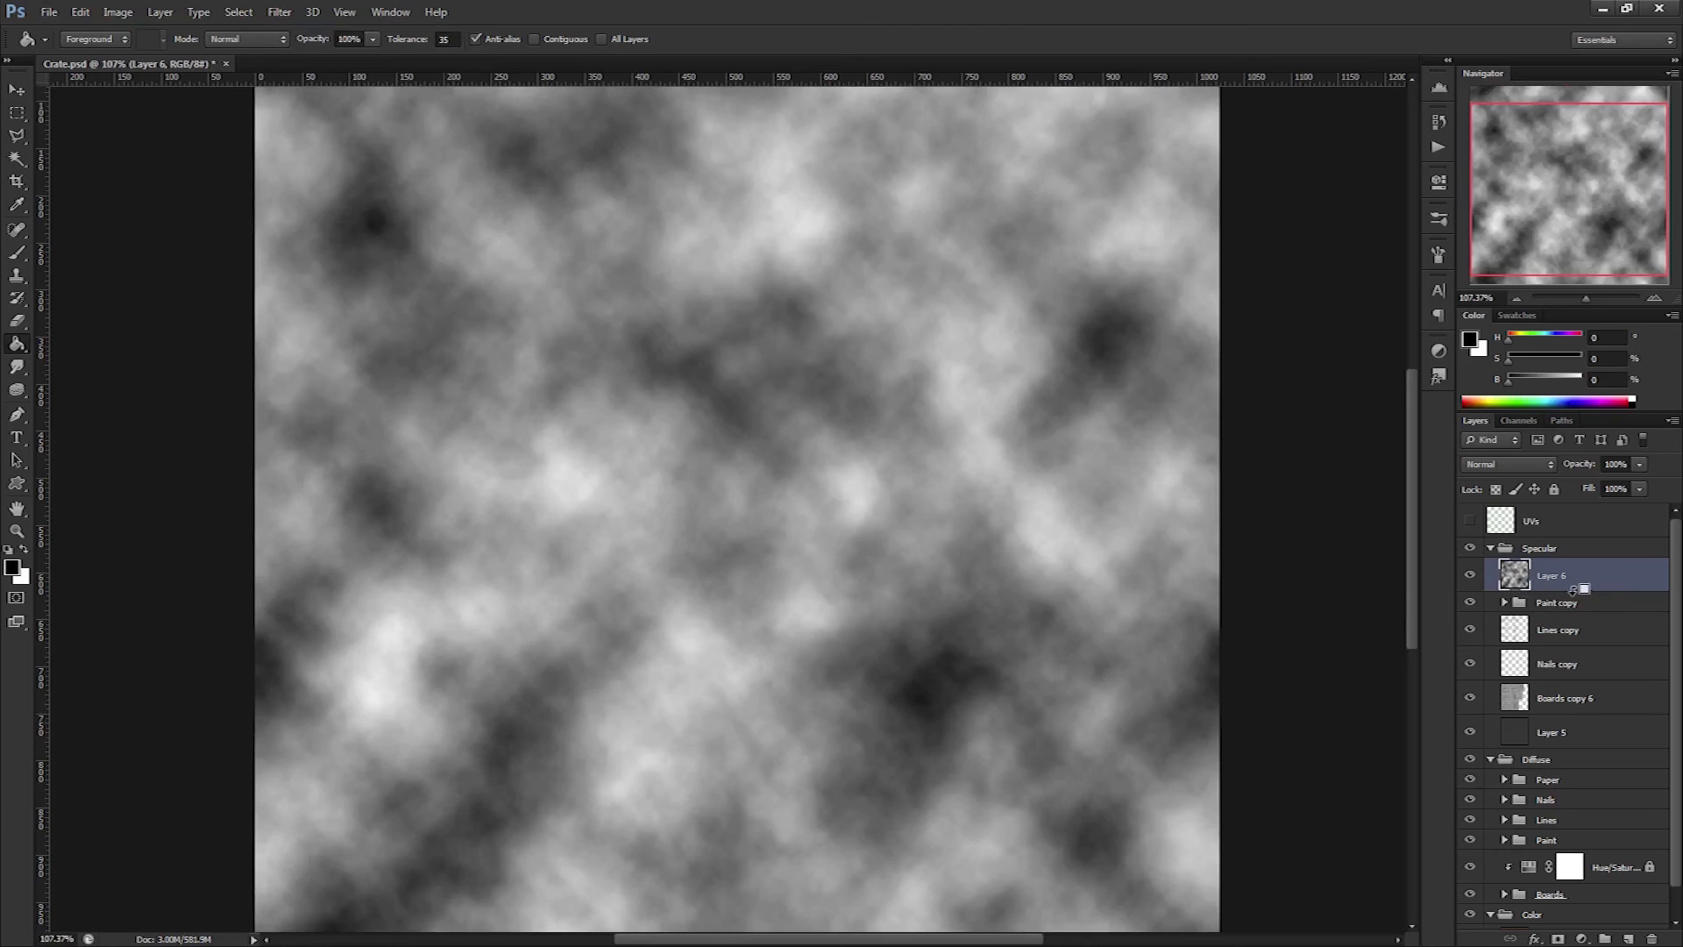
Clip the clouds layer to Paint copy, blend it with Overlay at 34% opacity.
{"action": "left_click", "coordinate": [1516, 588], "text": "alt"}
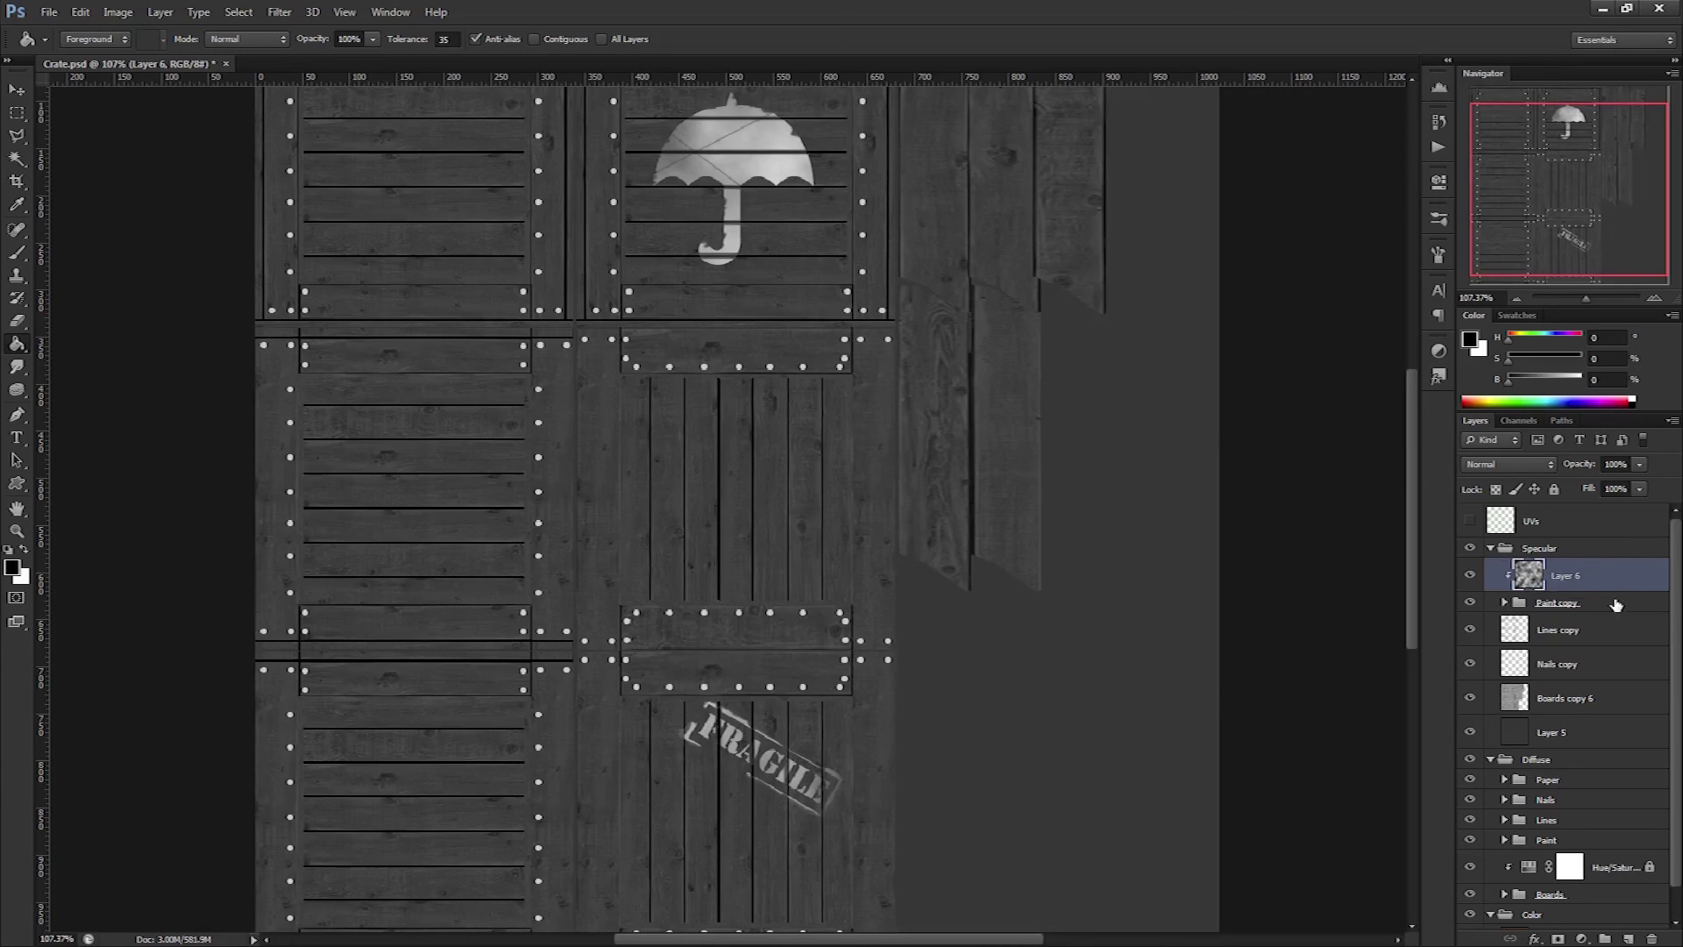
{"action": "left_click", "coordinate": [1502, 463]}
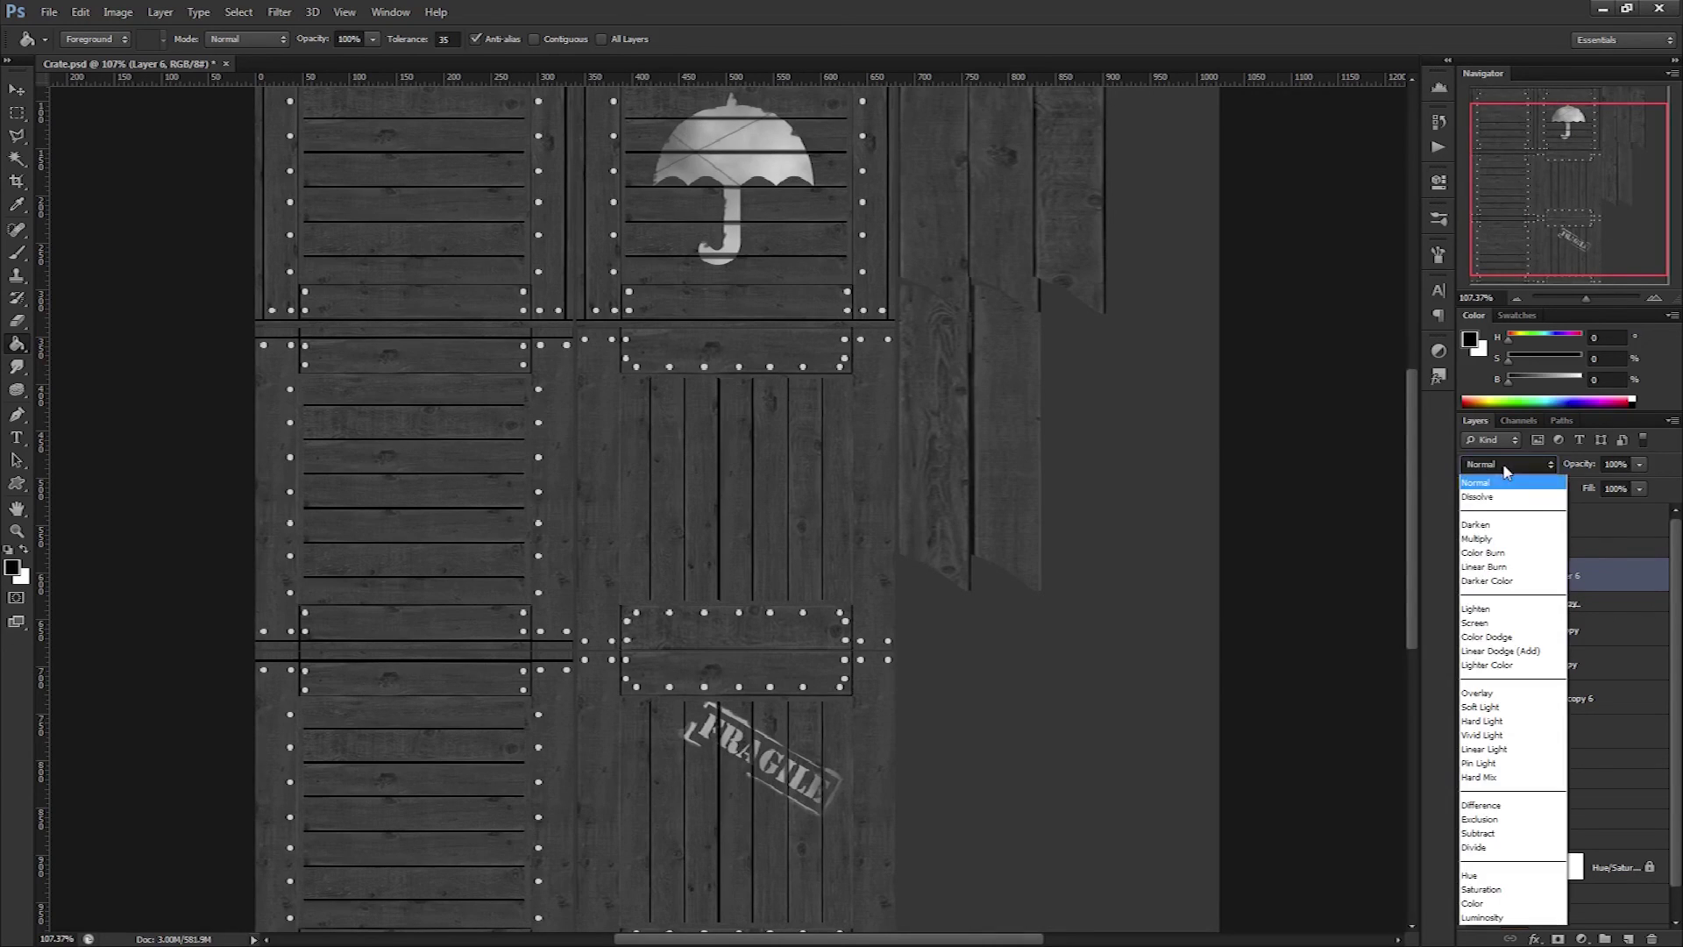
{"action": "left_click", "coordinate": [1512, 699]}
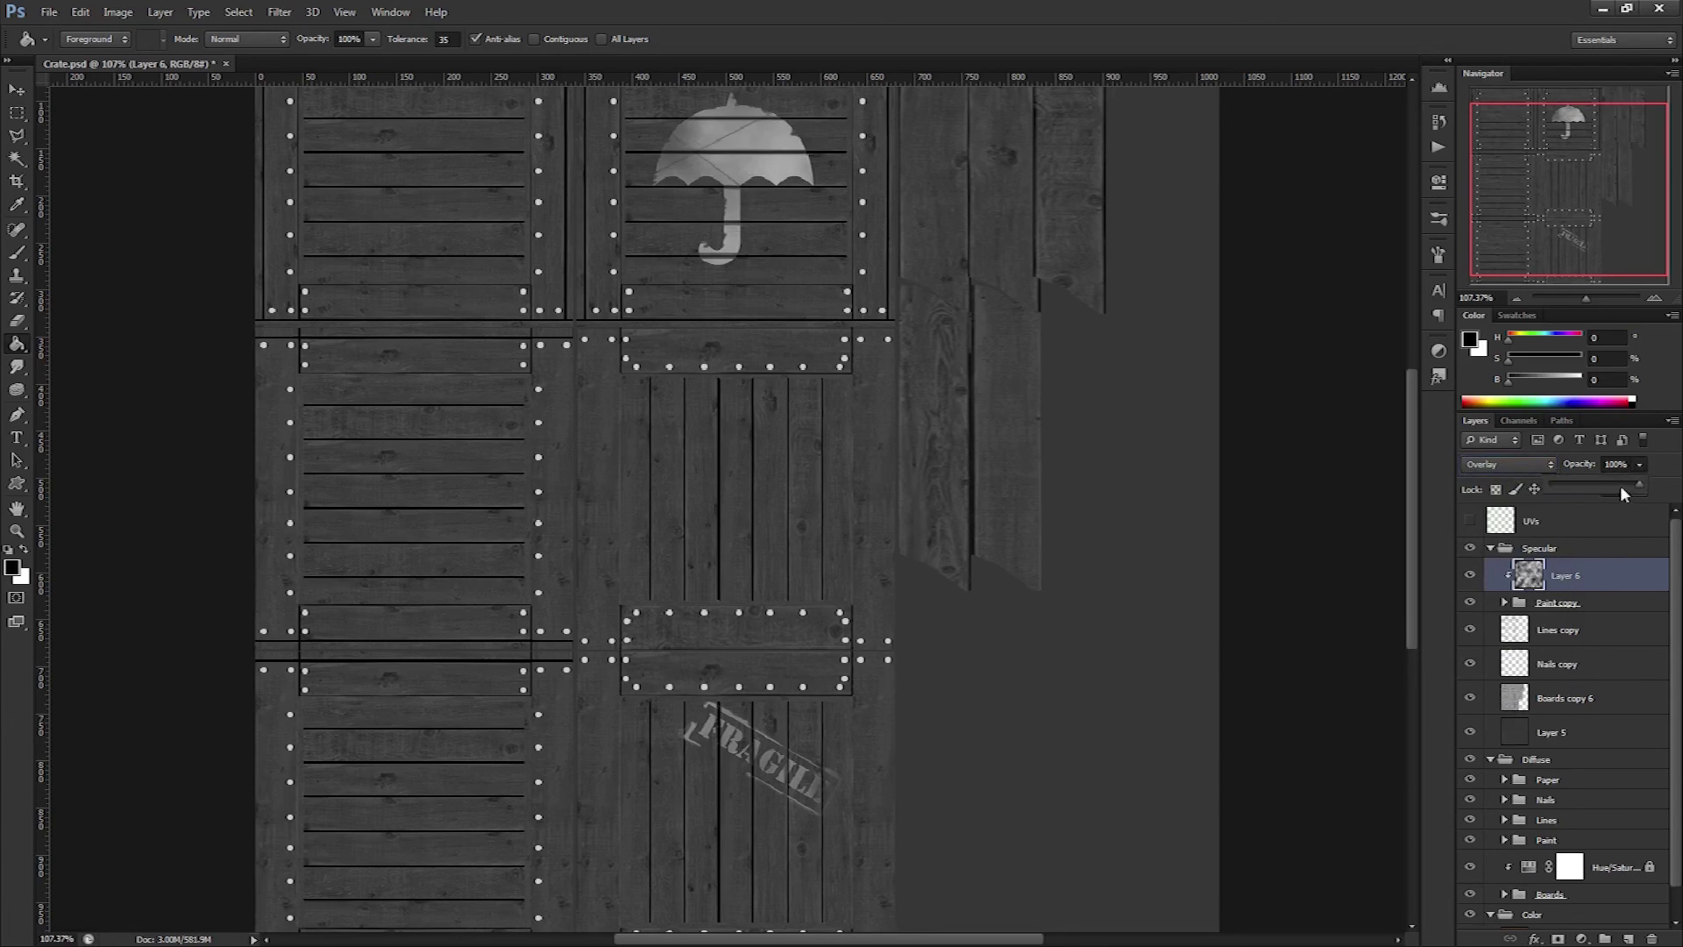
{"action": "left_click_drag", "start_coordinate": [1608, 480], "coordinate": [1572, 485]}
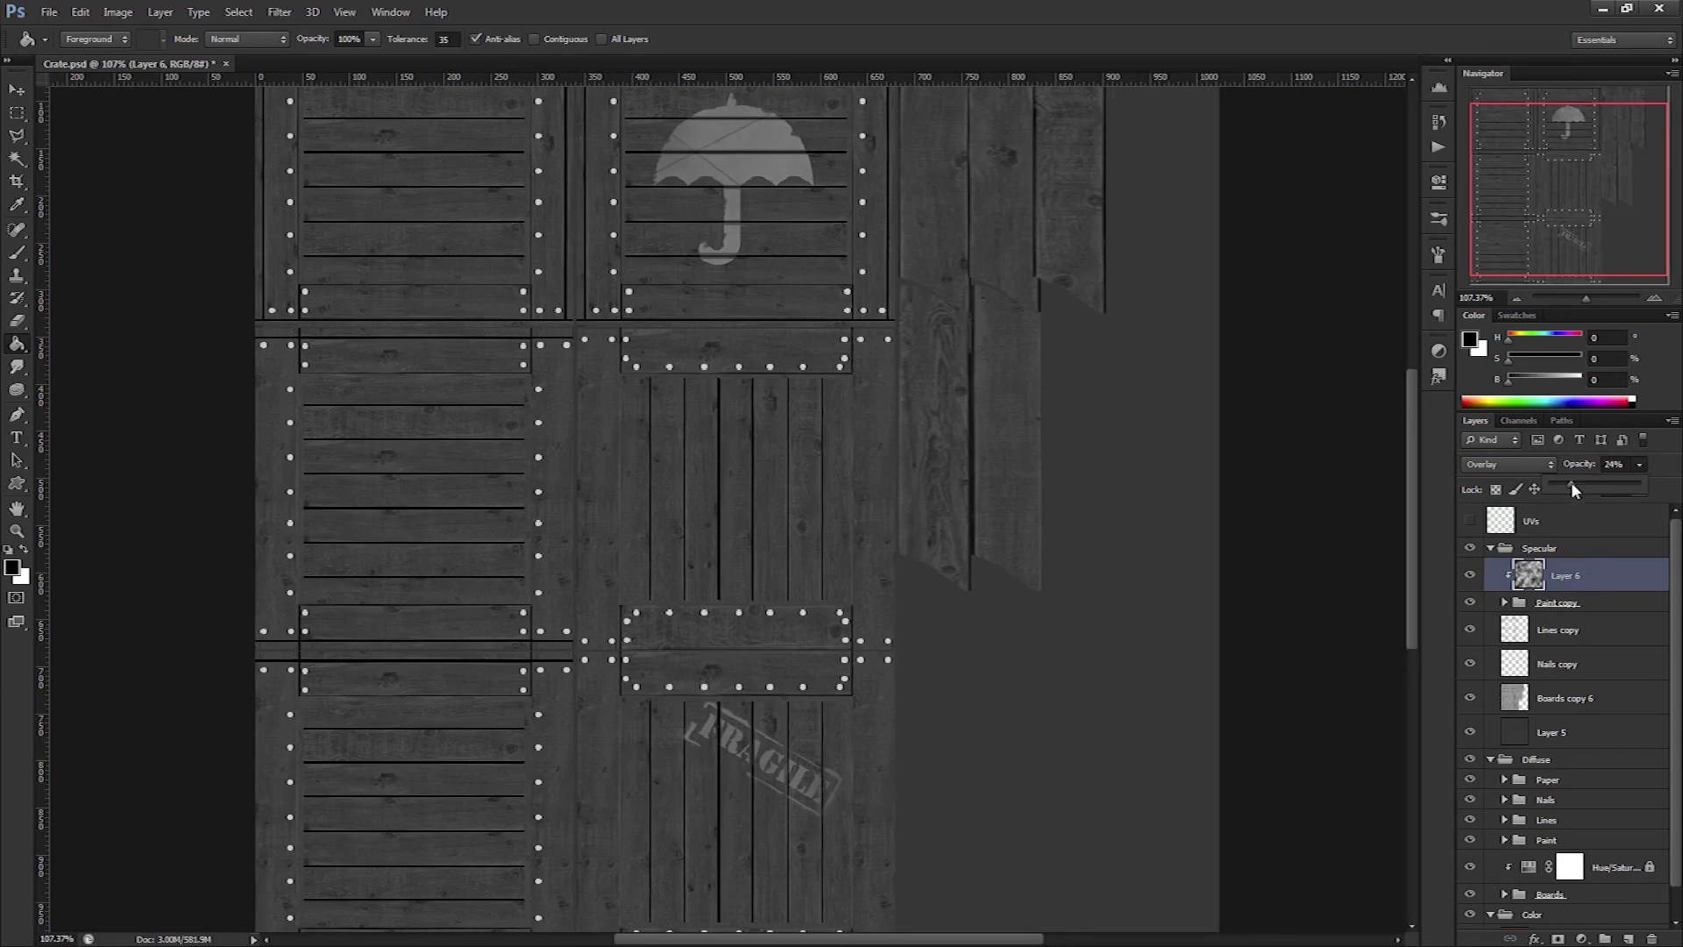
{"action": "left_click", "coordinate": [1472, 577]}
Save the updated specular map as a PNG file.
{"action": "key", "text": "ctrl+shift+s"}
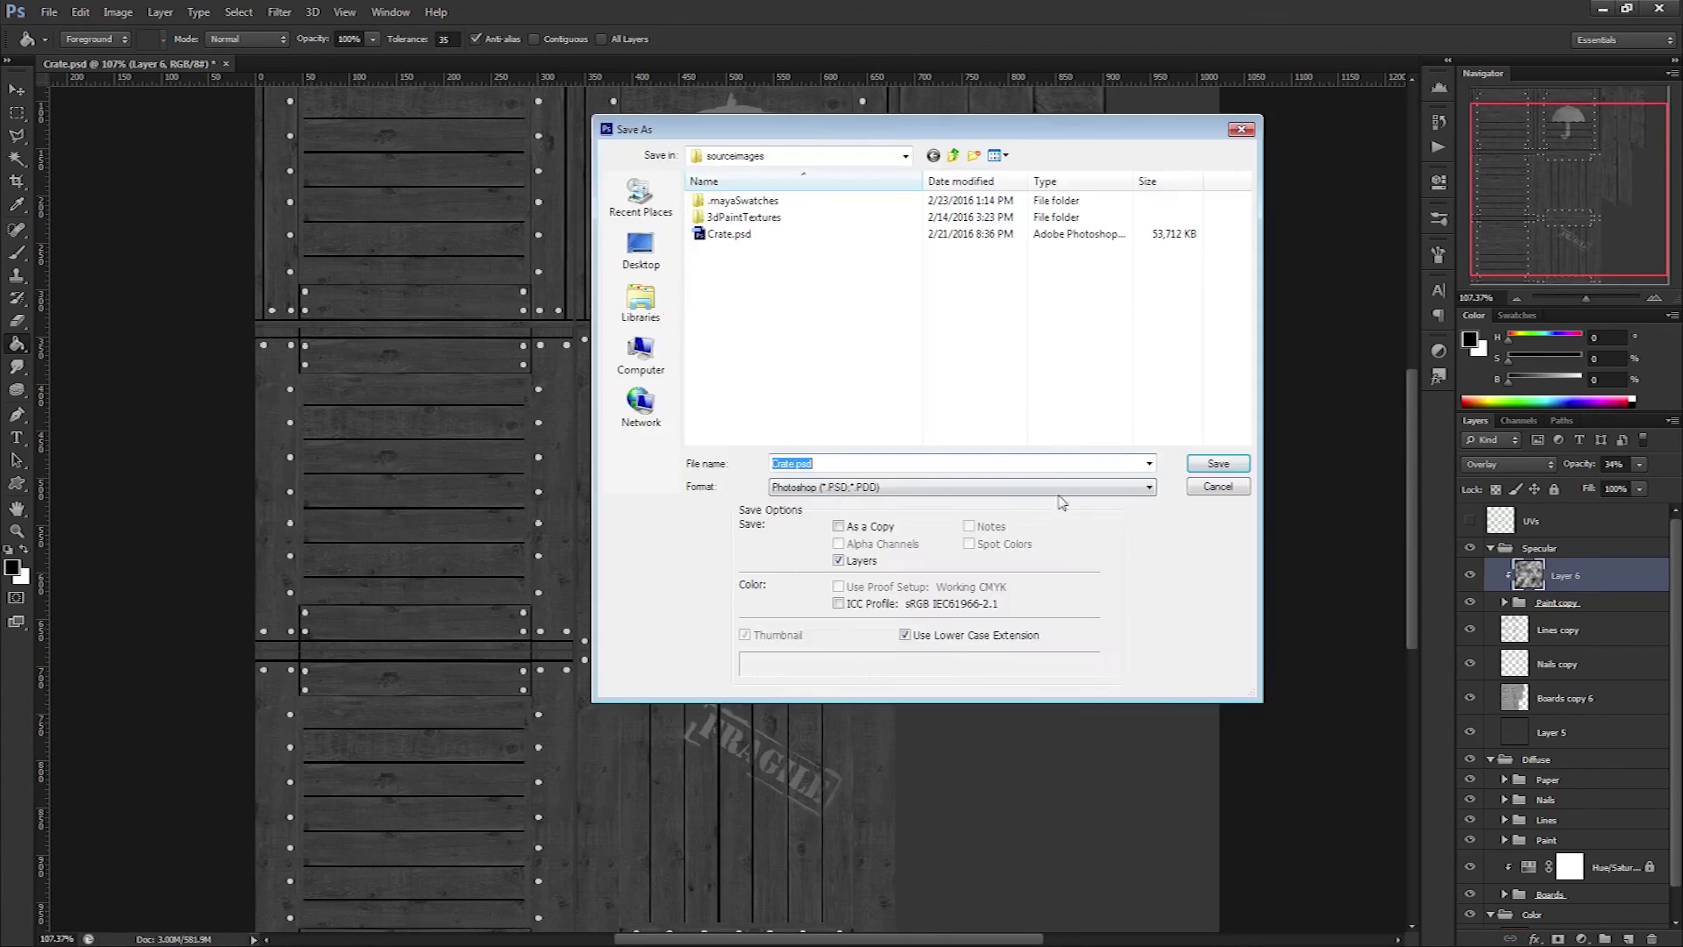
{"action": "left_click", "coordinate": [939, 485]}
{"action": "left_click", "coordinate": [939, 614]}
{"action": "key", "text": "Return"}
{"action": "key", "text": "Return"}
{"action": "key", "text": "alt+Tab"}
{"action": "key", "text": "alt+Tab"}
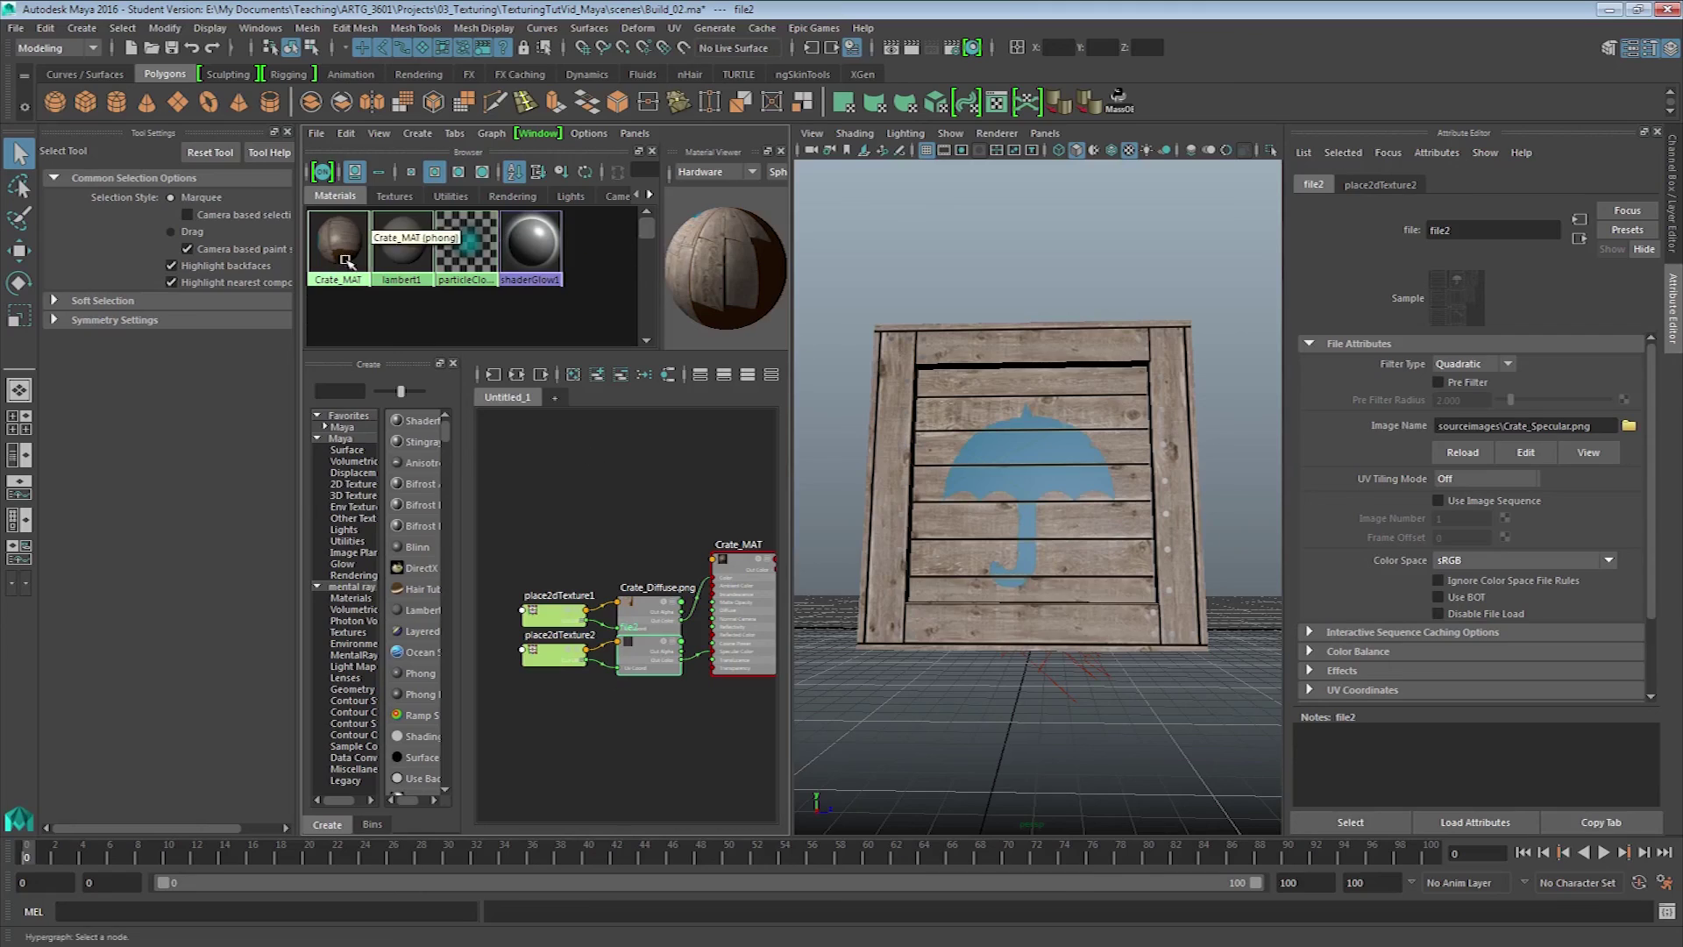
Orbit around the crate, clear the selection, and maximize the perspective viewport, dollying in.
{"action": "mouse_move", "coordinate": [920, 354]}
{"action": "left_mouse_down"}
{"action": "mouse_move", "coordinate": [944, 343]}
{"action": "mouse_move", "coordinate": [915, 351]}
{"action": "left_mouse_up"}
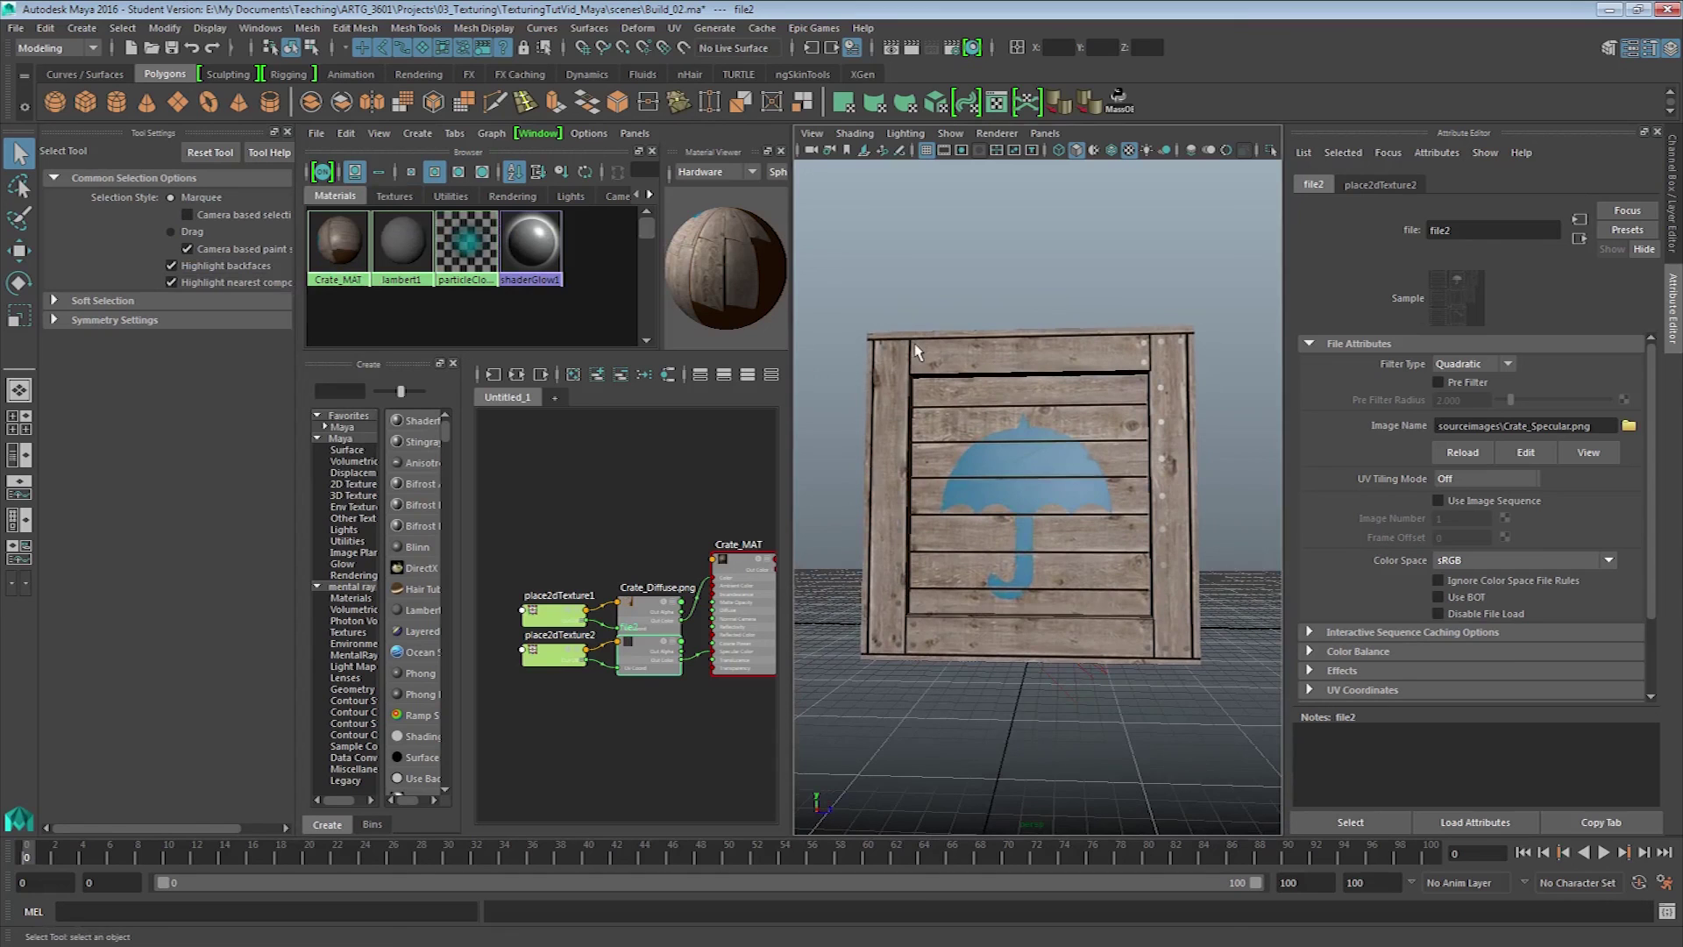
{"action": "left_click_drag", "start_coordinate": [1024, 425], "coordinate": [1068, 462]}
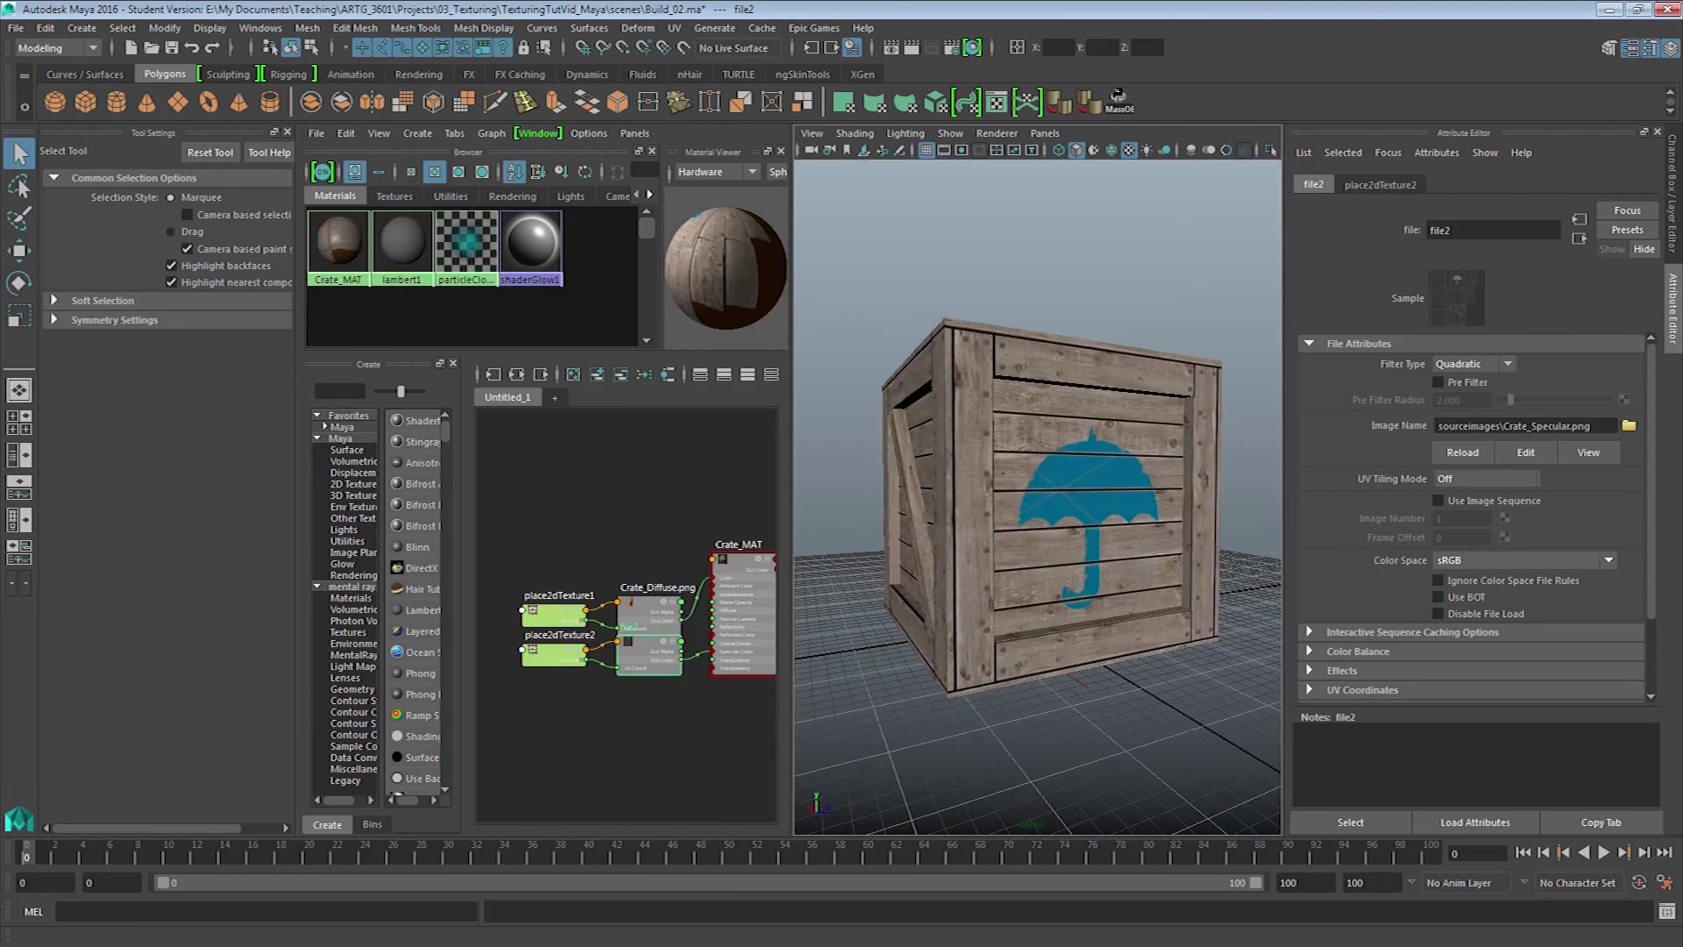
{"action": "left_click", "coordinate": [864, 456]}
{"action": "left_click_drag", "start_coordinate": [864, 456], "coordinate": [824, 422]}
{"action": "key", "text": "space"}
{"action": "scroll", "coordinate": [848, 409], "scroll_direction": "up", "scroll_amount": 2}
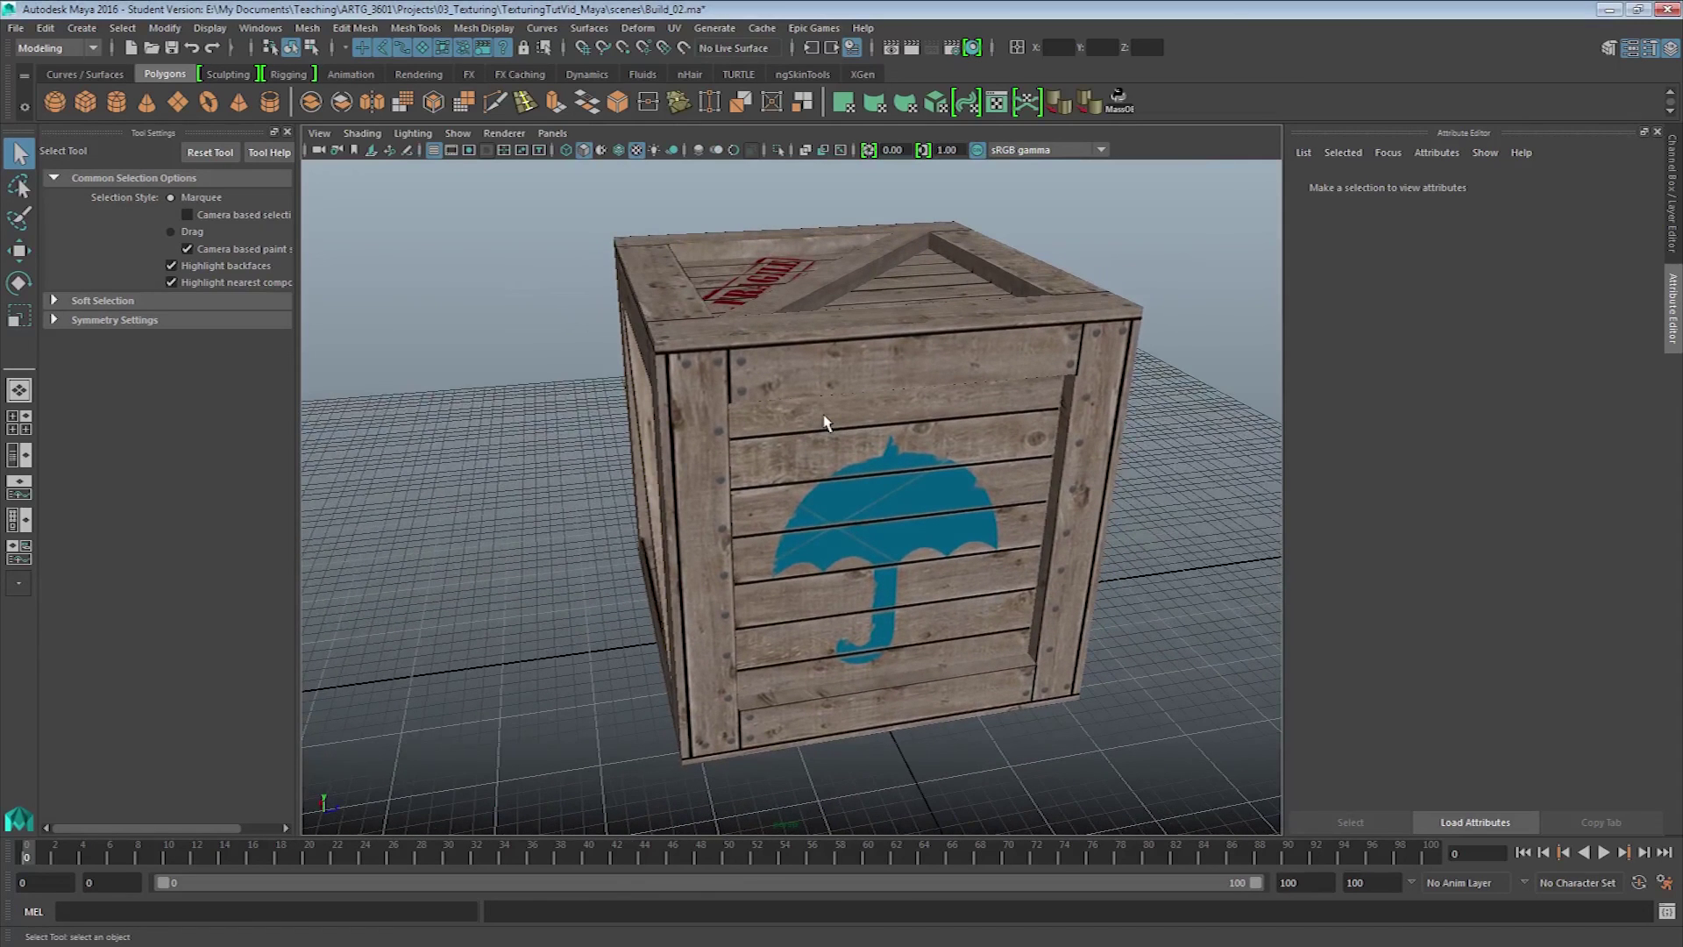